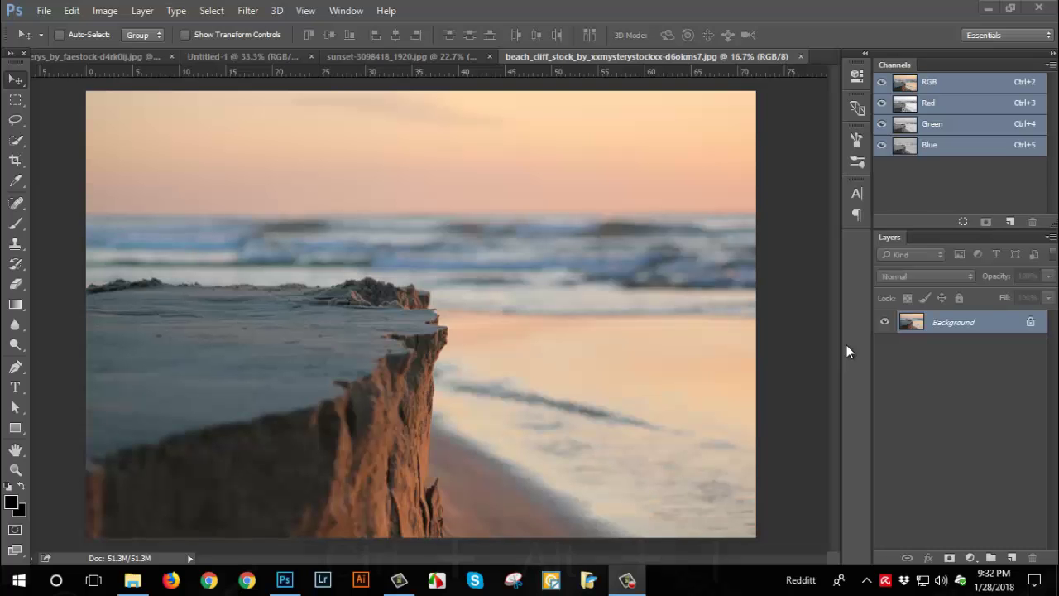
Resize the beach cliff photo to 2500 px wide (2500 × 1667) and fit it on screen
{"action": "key", "text": "ctrl+alt+i"}
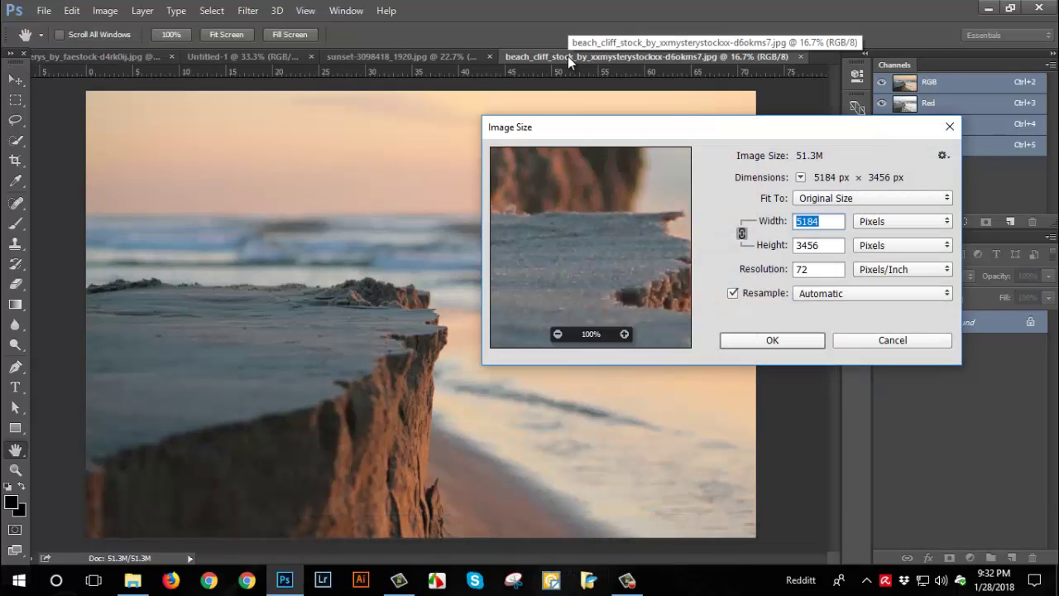
{"action": "type", "text": "2500"}
{"action": "key", "text": "Return"}
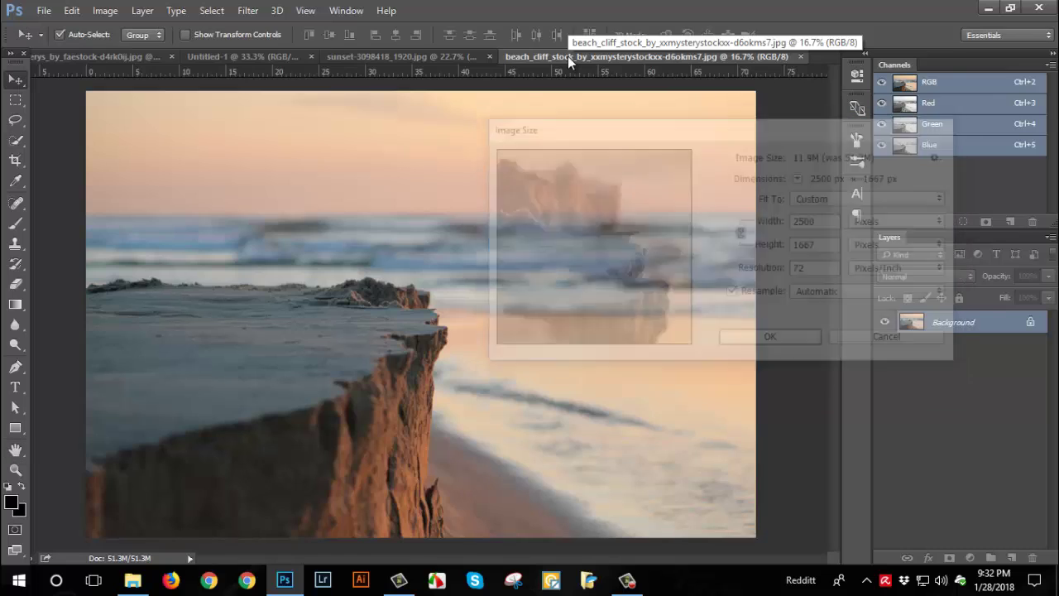
{"action": "key", "text": "ctrl+0"}
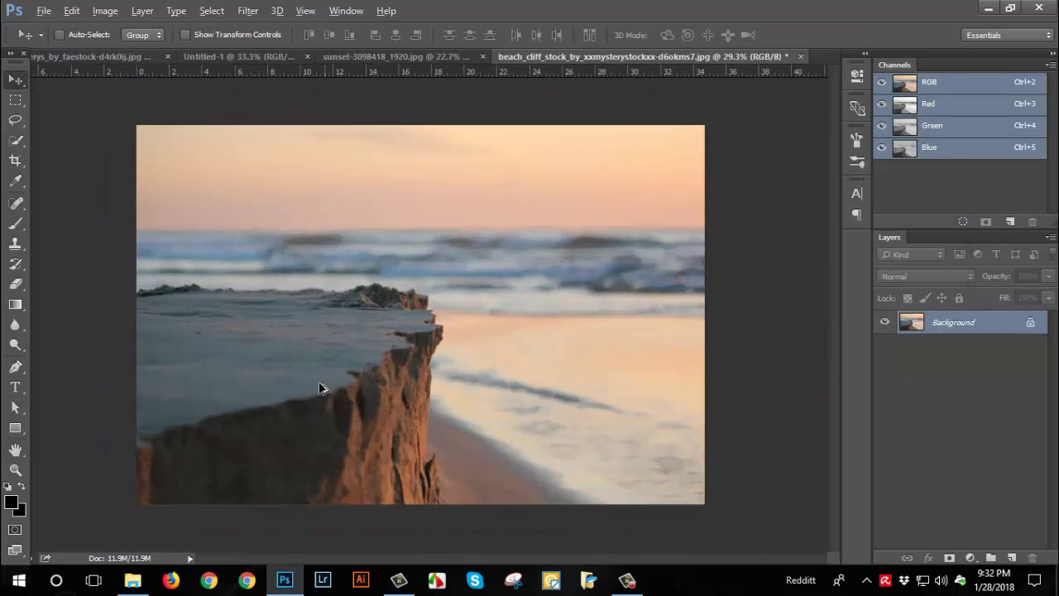
Quick-select the sand cliff and add a layer mask so the sky and sea turn transparent
{"action": "left_click", "coordinate": [15, 139]}
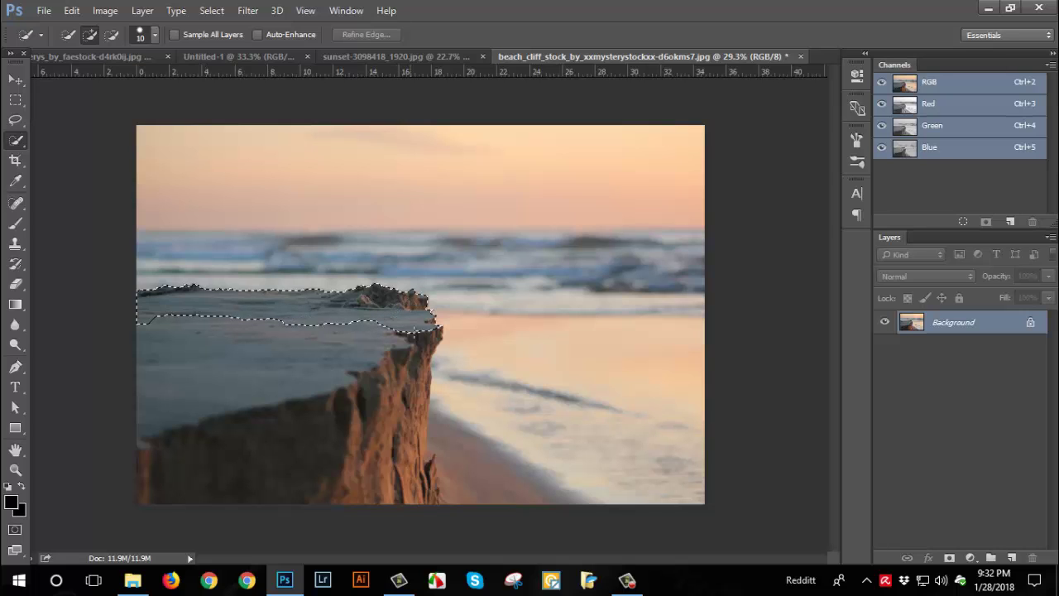
{"action": "left_click_drag", "start_coordinate": [423, 529], "coordinate": [331, 486]}
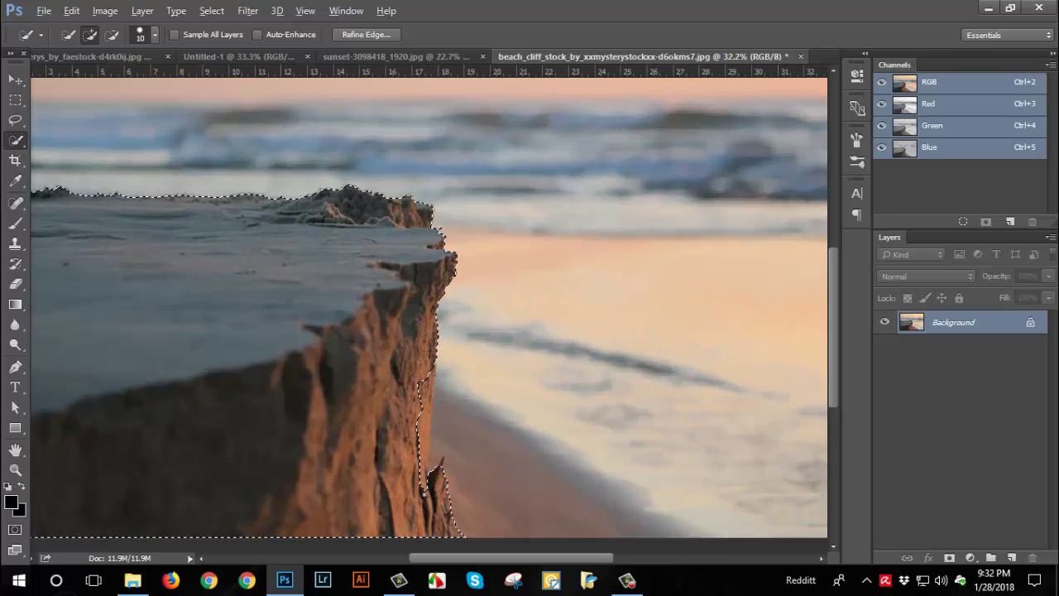
{"action": "scroll", "coordinate": [427, 467], "scroll_direction": "up", "scroll_amount": 3}
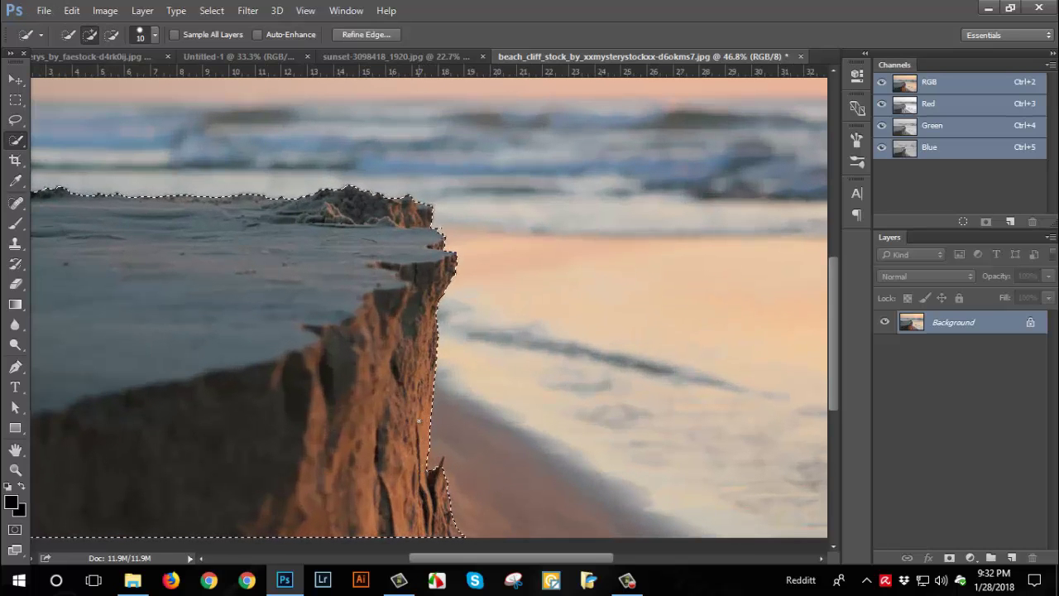
{"action": "scroll", "coordinate": [415, 421], "scroll_direction": "up", "scroll_amount": 3}
{"action": "left_click_drag", "start_coordinate": [165, 276], "coordinate": [331, 298]}
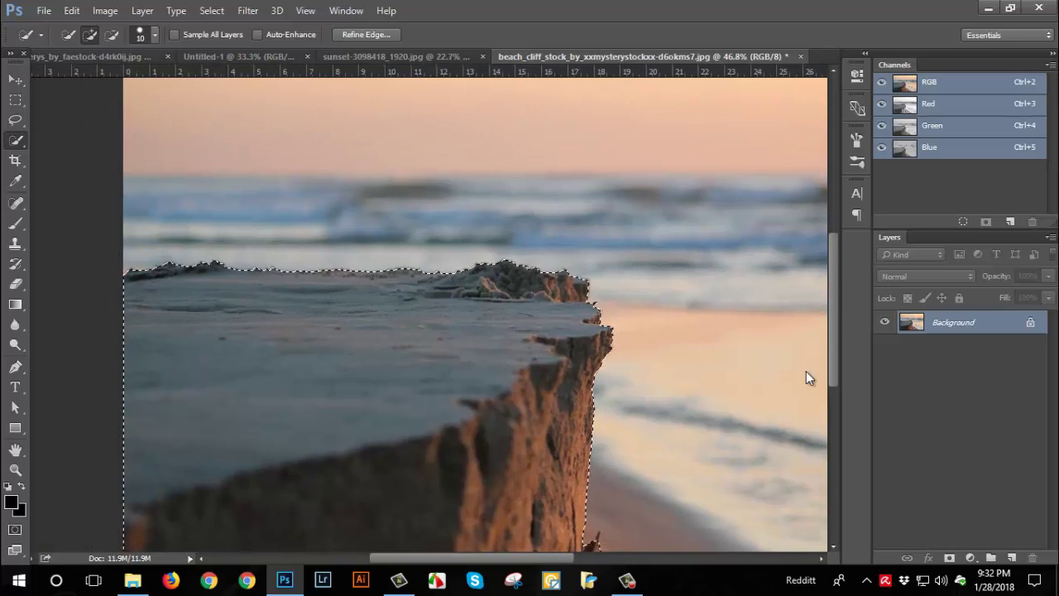
{"action": "left_click", "coordinate": [950, 559]}
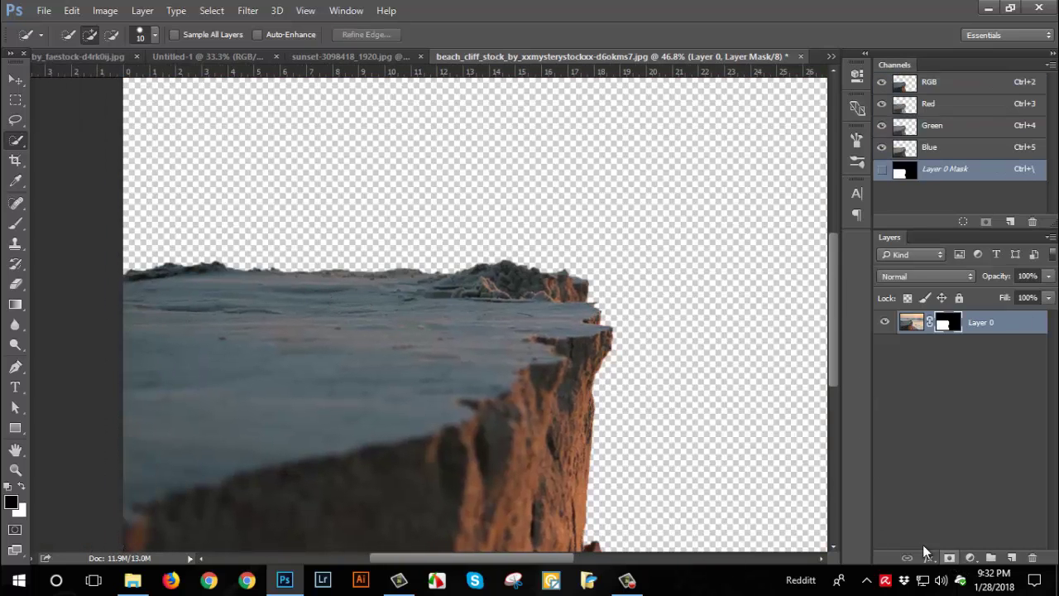
{"action": "scroll", "coordinate": [464, 332], "scroll_direction": "down", "scroll_amount": 3}
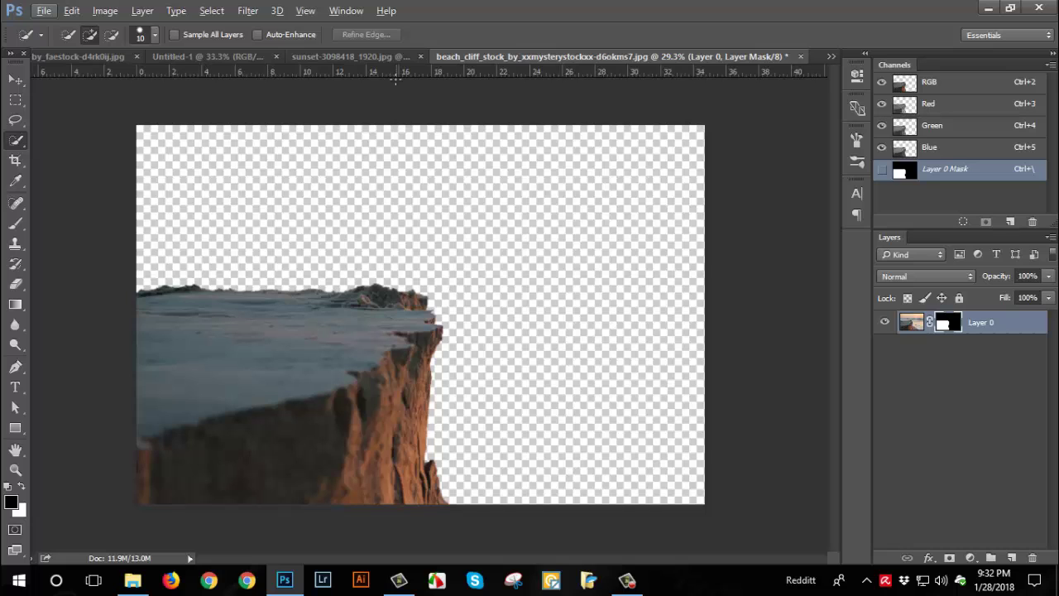
Check the Untitled-1 canvas size without changing it
{"action": "left_click", "coordinate": [246, 57]}
{"action": "key", "text": "ctrl+alt+i"}
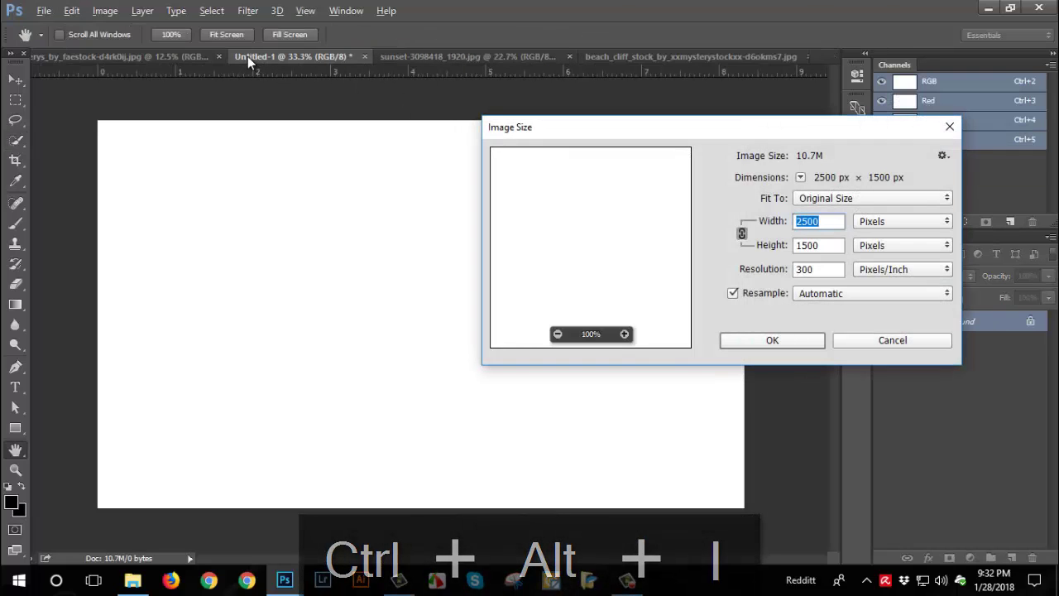
{"action": "key", "text": "Escape"}
{"action": "left_click", "coordinate": [612, 56]}
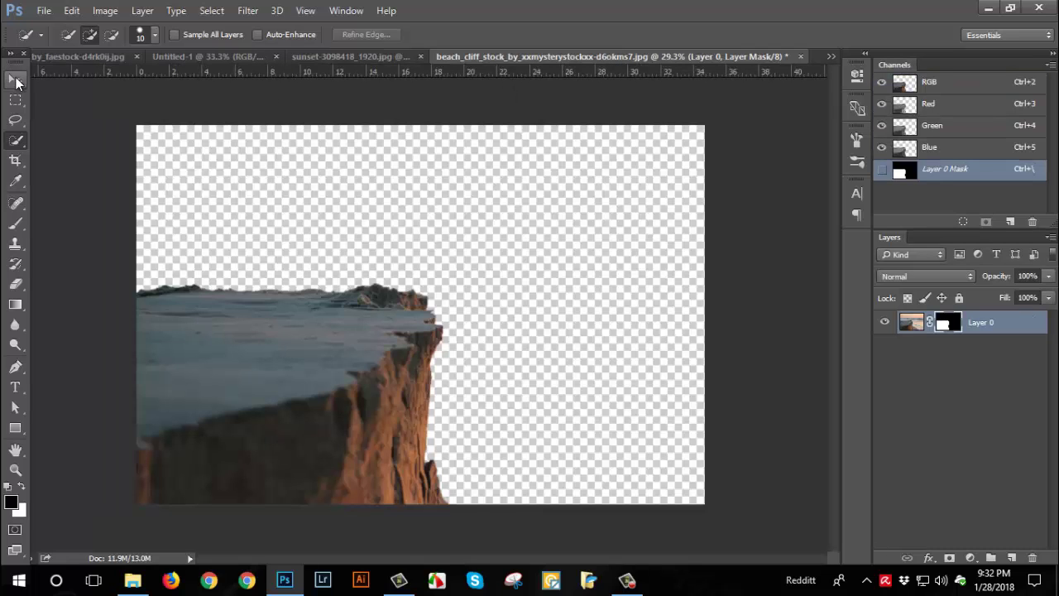
Copy the cut-out cliff into Untitled-1 and close the beach_cliff file without saving
{"action": "left_click", "coordinate": [15, 80]}
{"action": "left_click_drag", "start_coordinate": [570, 54], "coordinate": [619, 90]}
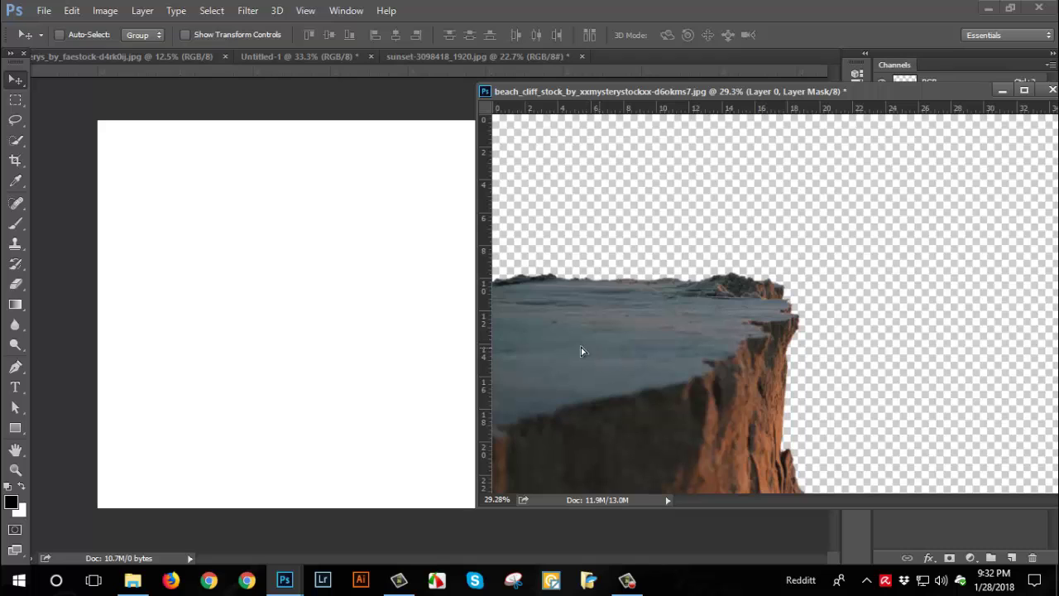
{"action": "left_click_drag", "start_coordinate": [588, 348], "coordinate": [314, 345]}
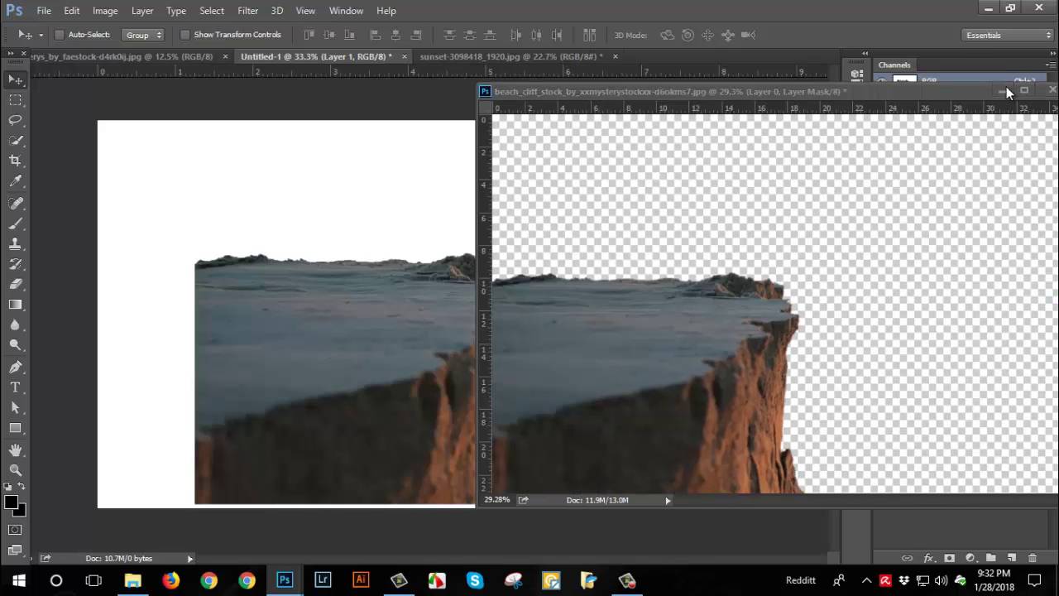
{"action": "left_click_drag", "start_coordinate": [1006, 91], "coordinate": [944, 94]}
{"action": "left_click", "coordinate": [992, 92]}
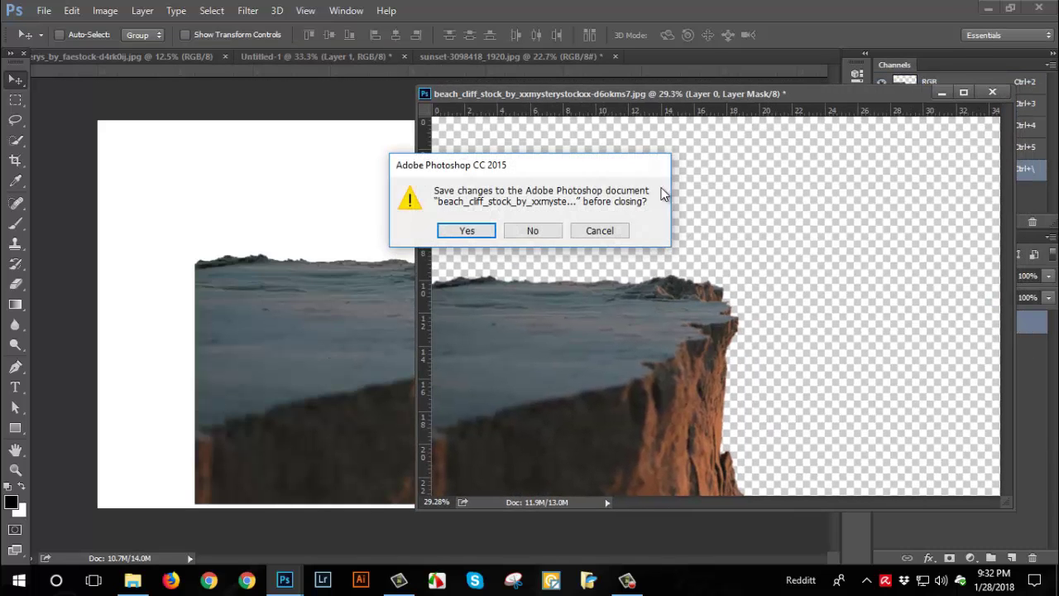
{"action": "left_click", "coordinate": [529, 231]}
Position the cliff layer against the lower-left corner of the canvas
{"action": "left_click_drag", "start_coordinate": [422, 418], "coordinate": [332, 429]}
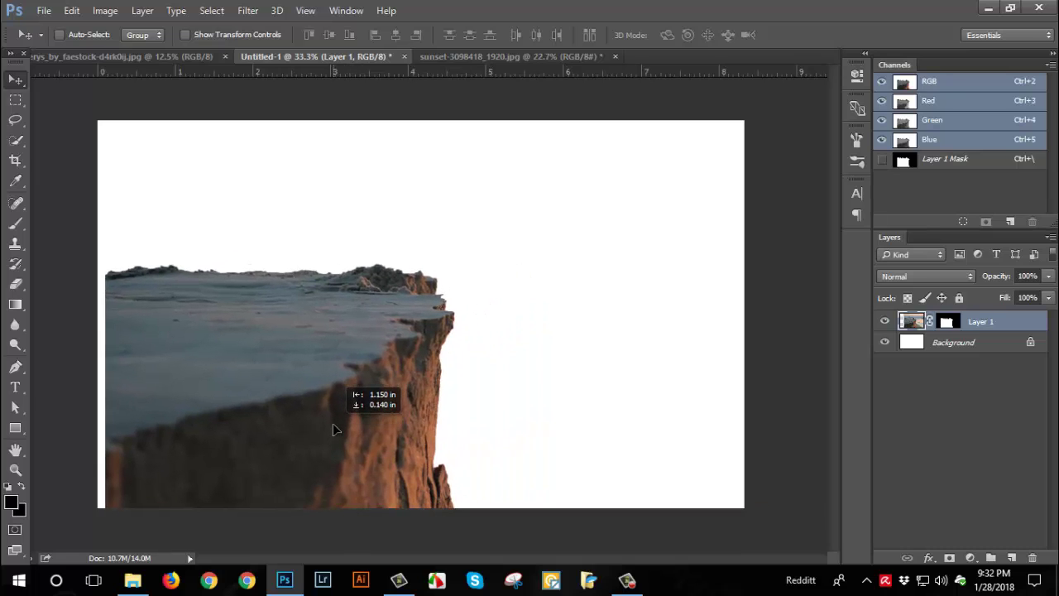
{"action": "left_click_drag", "start_coordinate": [333, 425], "coordinate": [324, 472]}
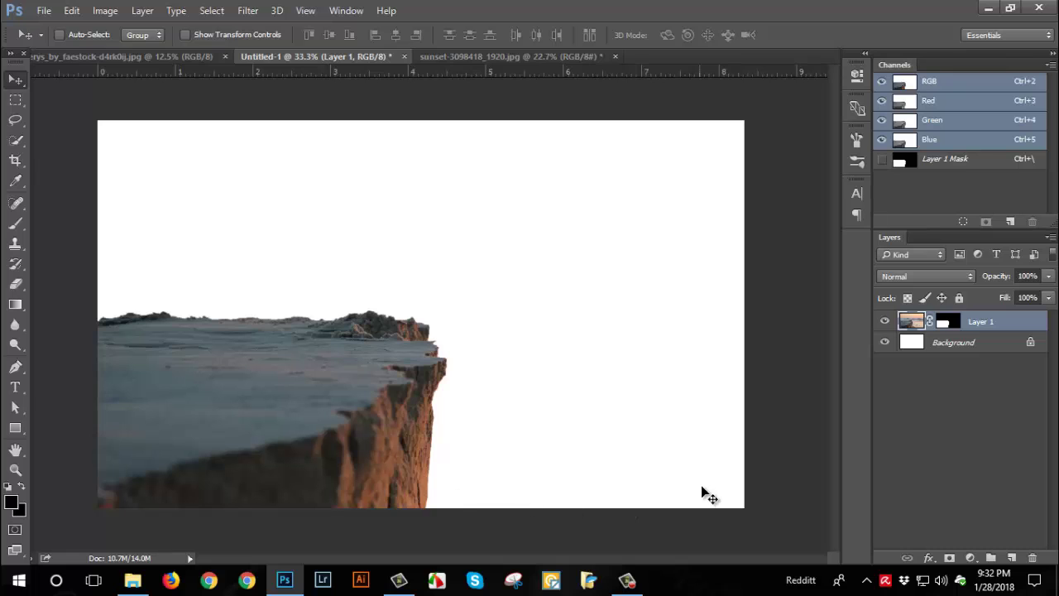
{"action": "left_click", "coordinate": [181, 60]}
Bring the sunset photo into Untitled-1 as Layer 2, close its file unsaved, and align it left
{"action": "left_click", "coordinate": [461, 62]}
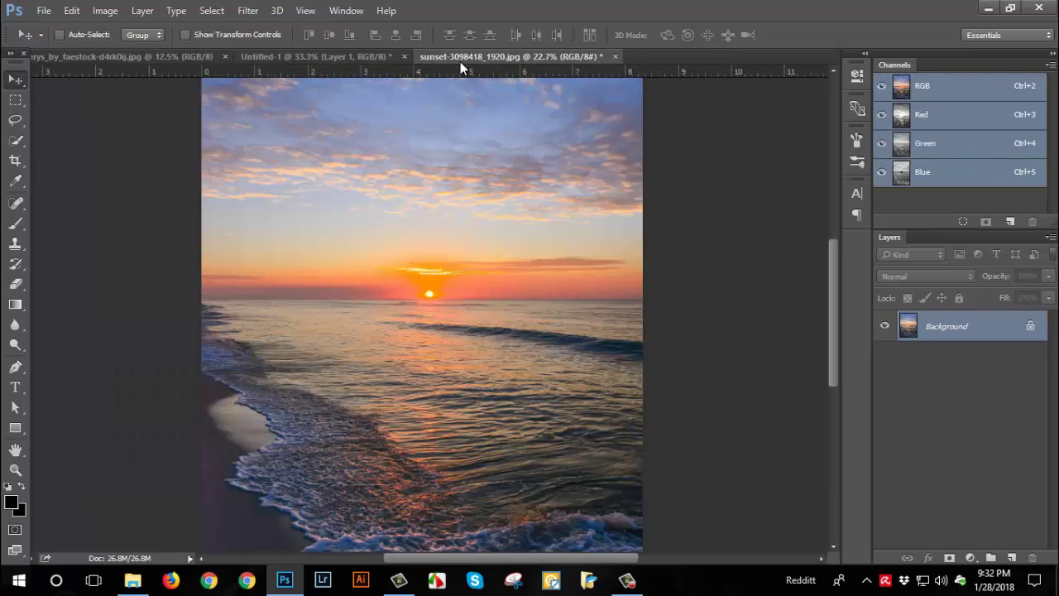
{"action": "left_click_drag", "start_coordinate": [460, 61], "coordinate": [418, 133]}
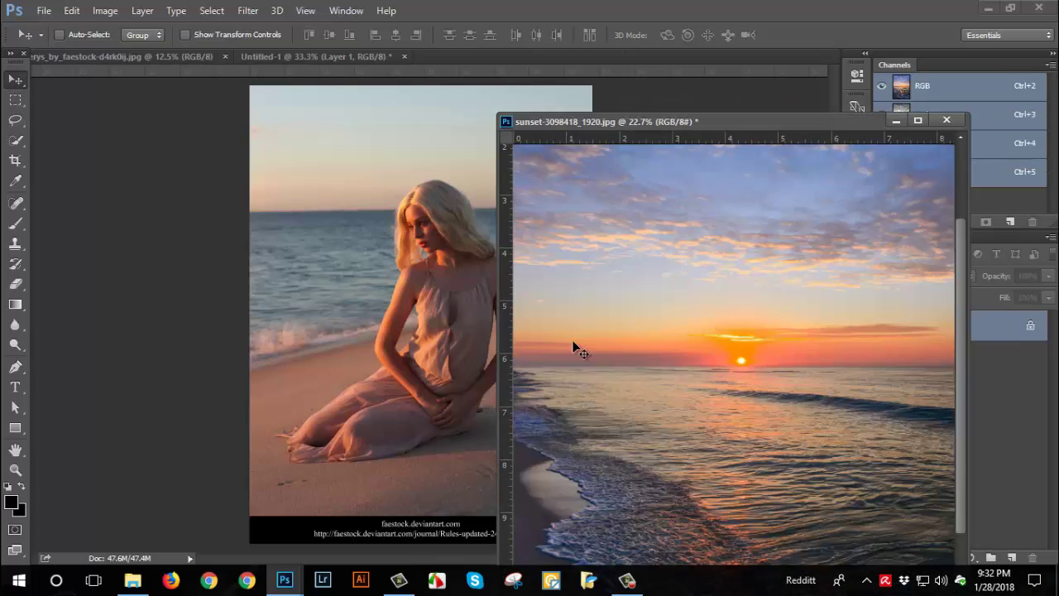
{"action": "left_click_drag", "start_coordinate": [576, 348], "coordinate": [404, 316]}
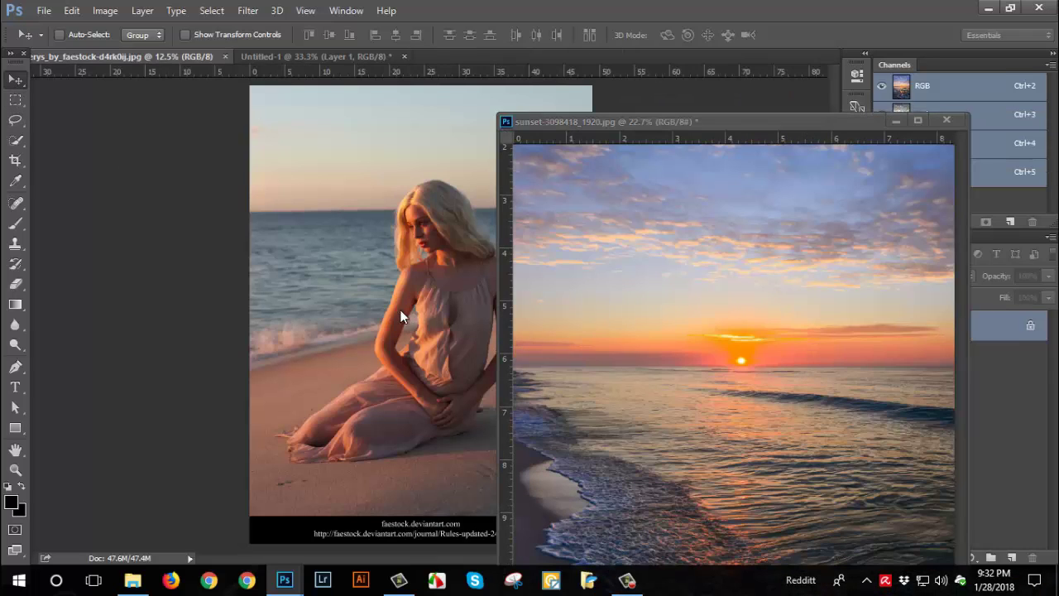
{"action": "left_click", "coordinate": [946, 121]}
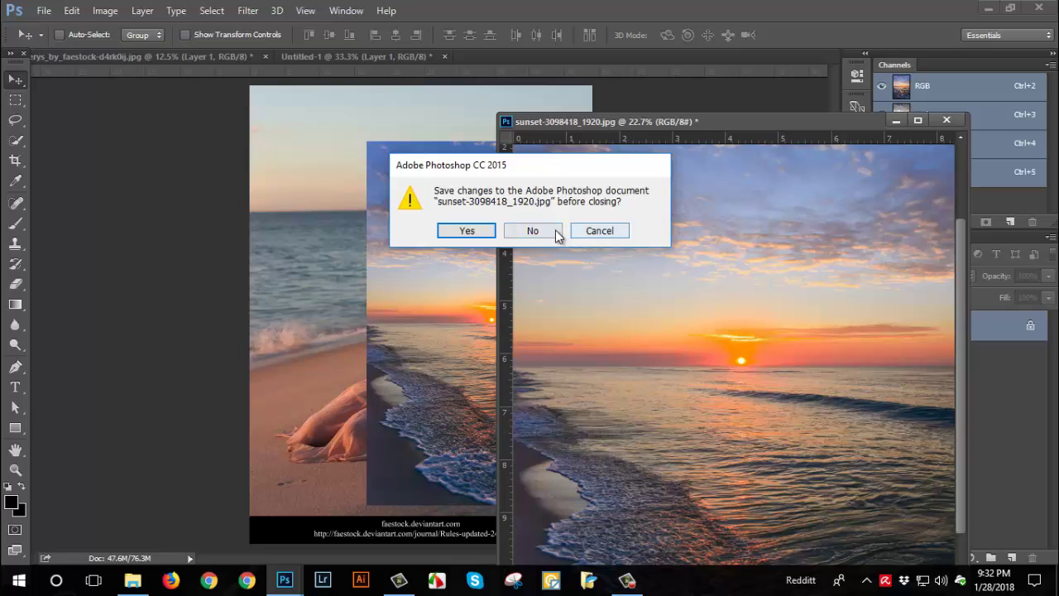
{"action": "left_click", "coordinate": [533, 230]}
{"action": "mouse_move", "coordinate": [441, 290]}
{"action": "left_mouse_down"}
{"action": "mouse_move", "coordinate": [302, 70]}
{"action": "mouse_move", "coordinate": [425, 311]}
{"action": "left_mouse_up"}
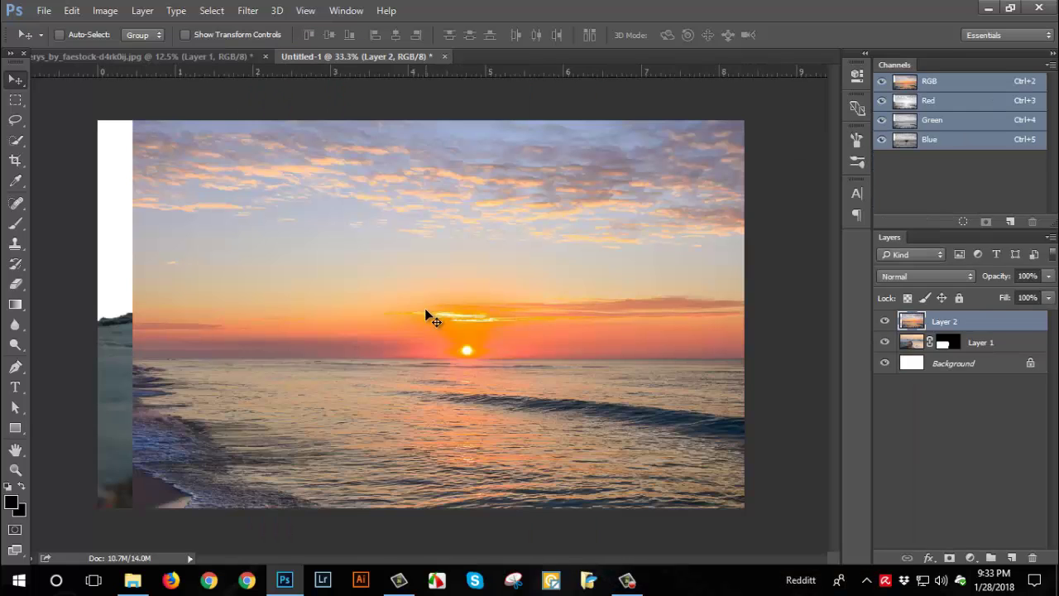
{"action": "left_click_drag", "start_coordinate": [592, 354], "coordinate": [558, 355]}
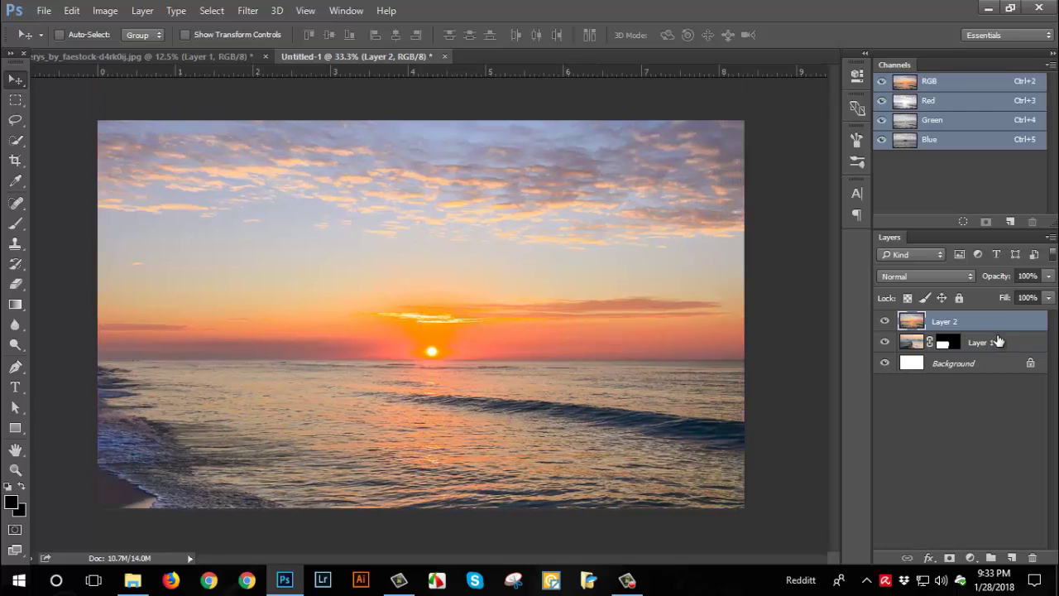
Move the sunset layer below the cliff and scale it to about 145% width and 117% height
{"action": "left_click_drag", "start_coordinate": [990, 328], "coordinate": [994, 353]}
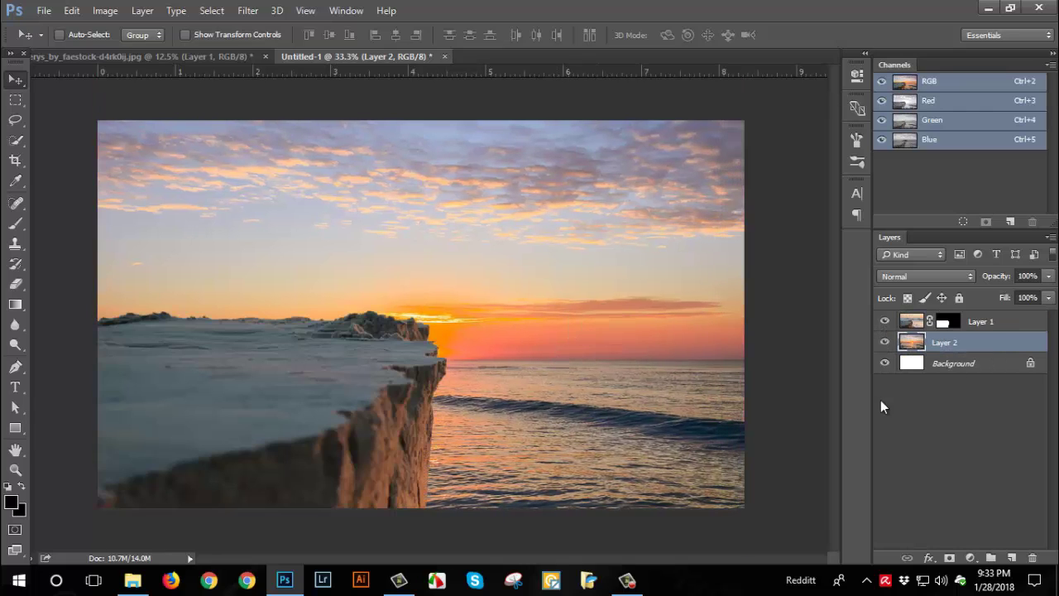
{"action": "key", "text": "ctrl+t"}
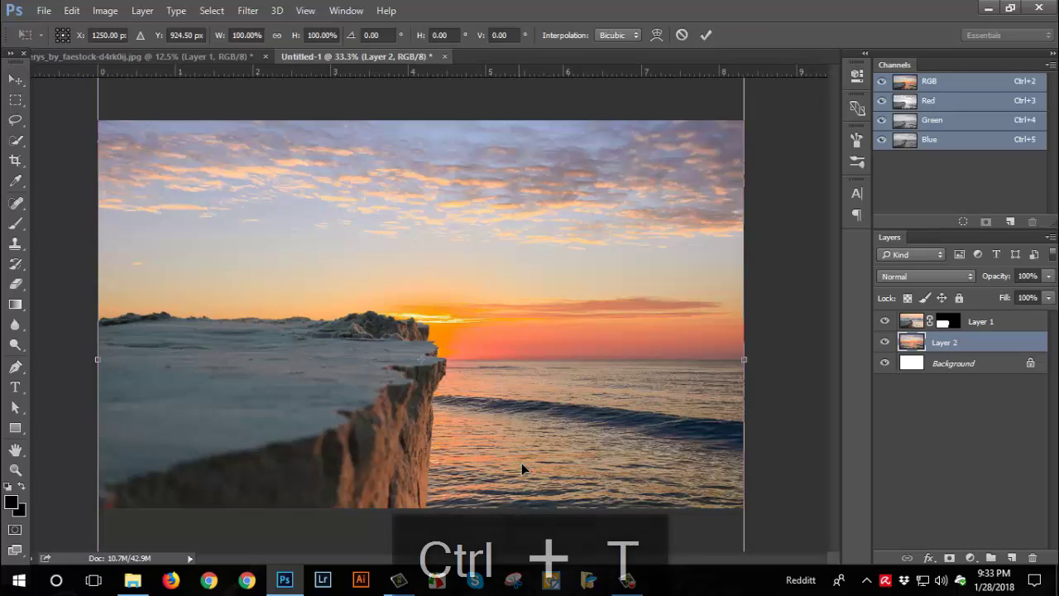
{"action": "key", "text": "ctrl+0"}
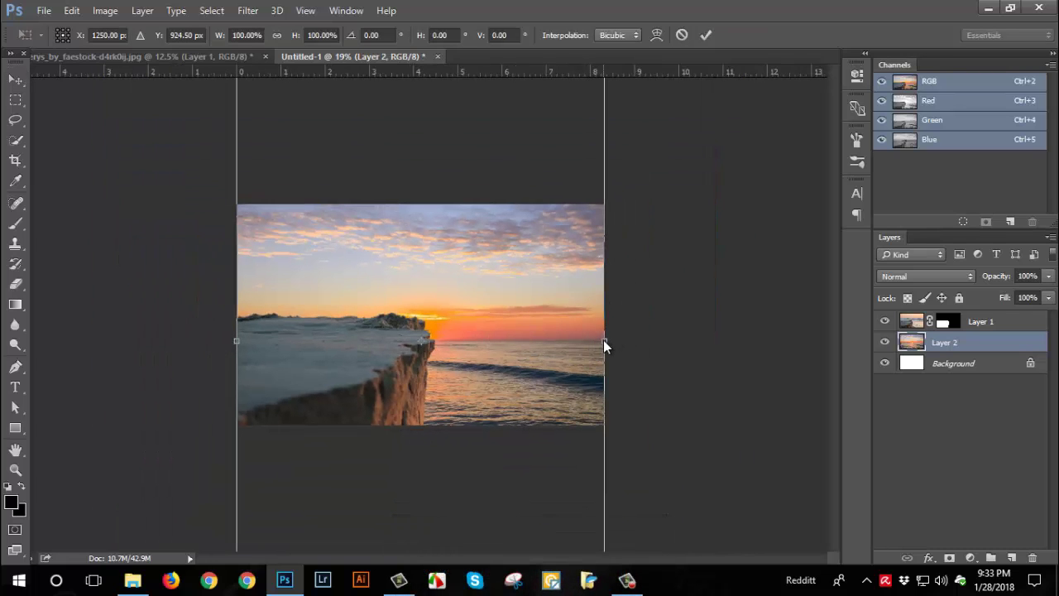
{"action": "left_click_drag", "start_coordinate": [604, 340], "coordinate": [771, 340]}
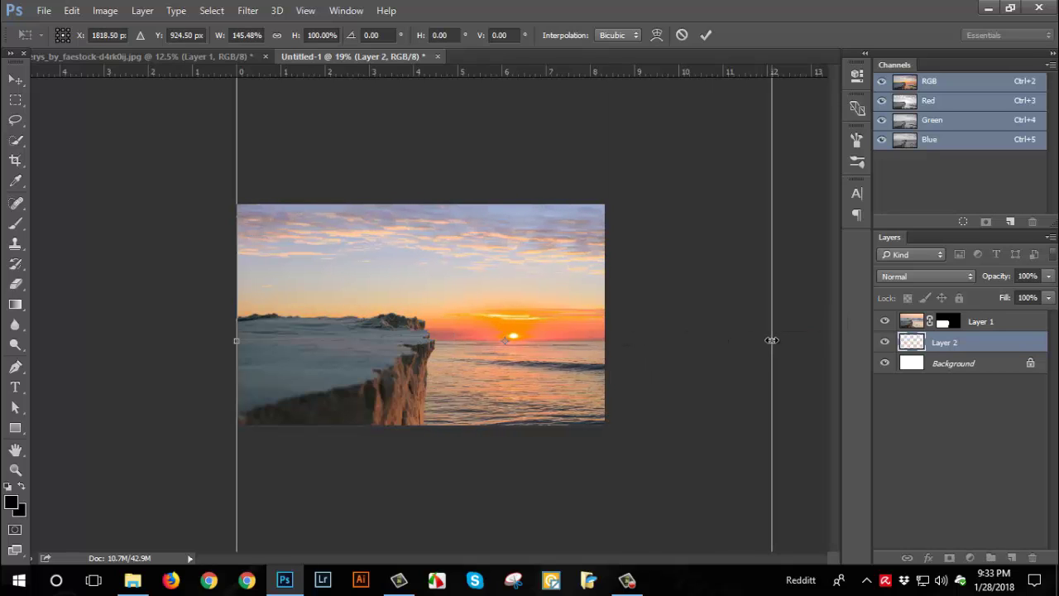
{"action": "key", "text": "ctrl+minus"}
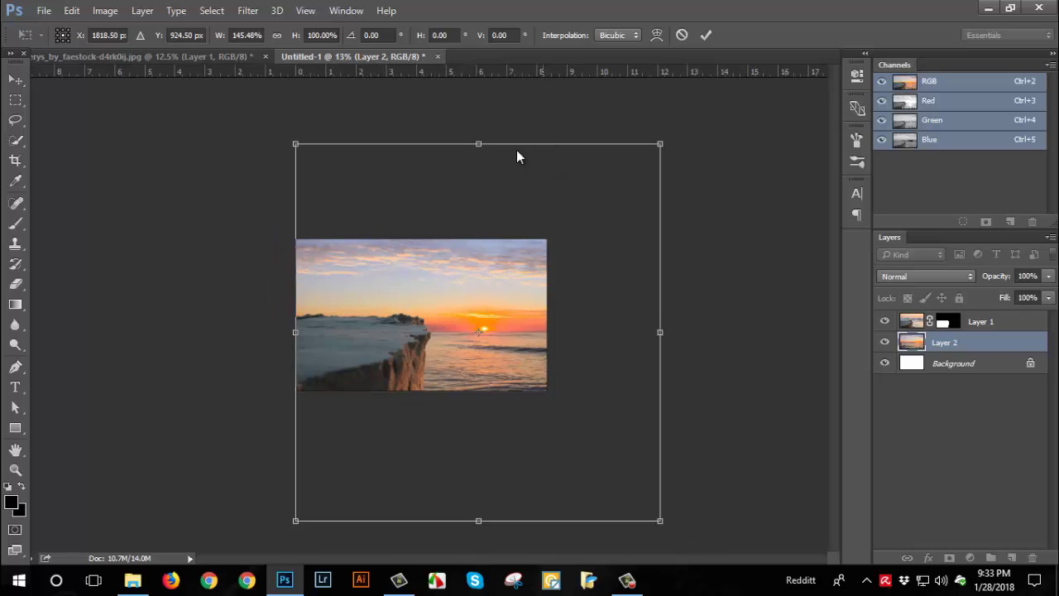
{"action": "left_click_drag", "start_coordinate": [478, 144], "coordinate": [475, 79]}
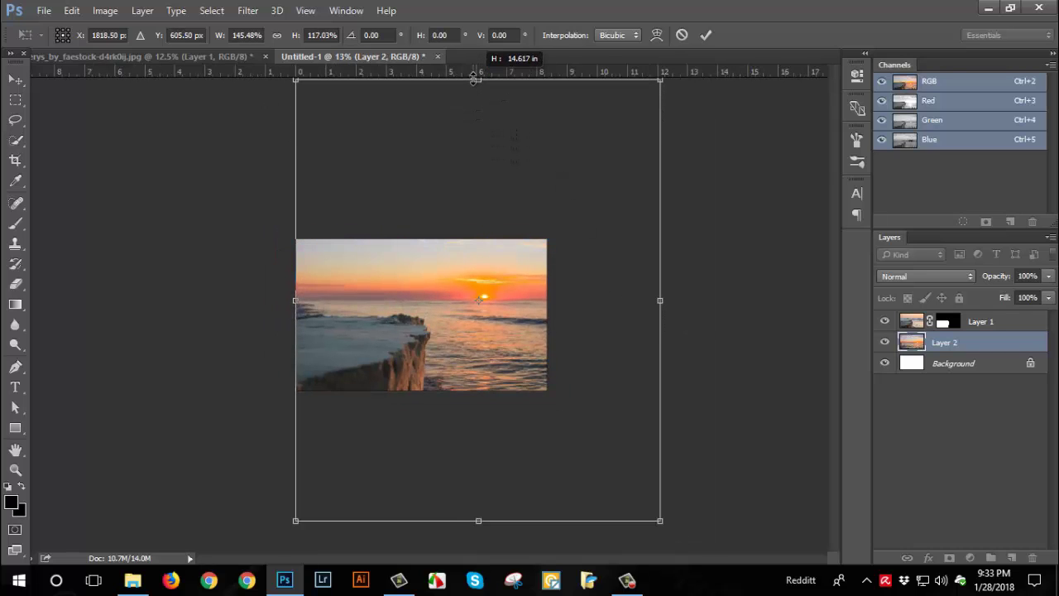
{"action": "key", "text": "Return"}
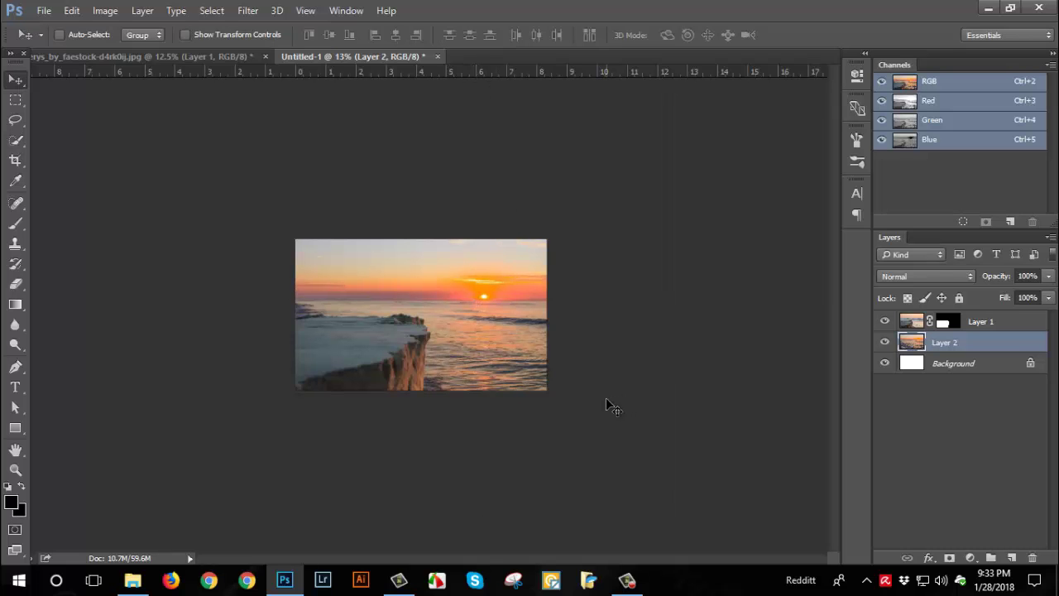
{"action": "key", "text": "ctrl+0"}
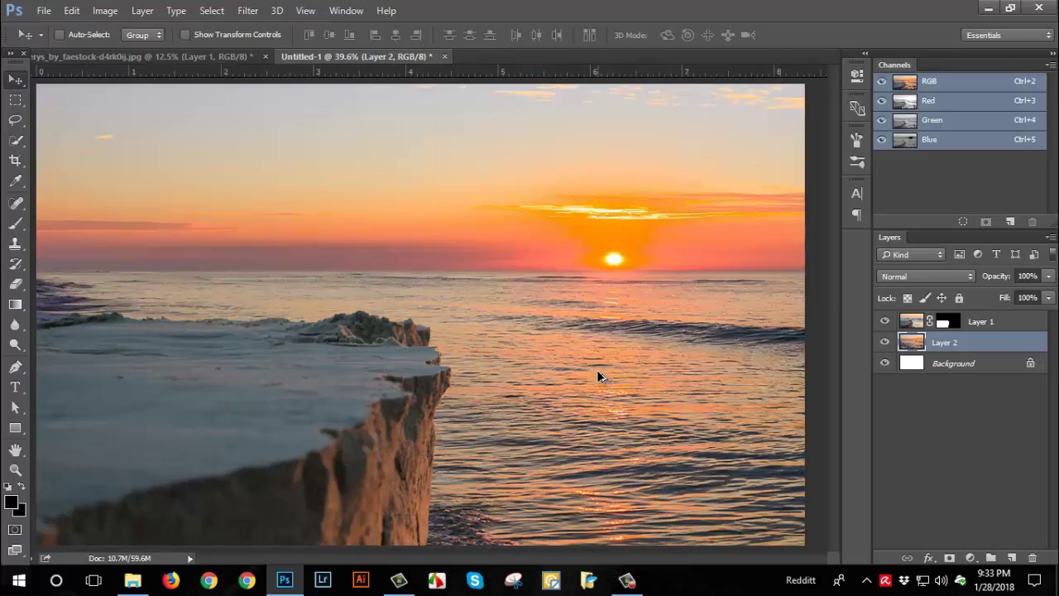
Apply a 15 px Tilt-Shift blur with the sharp focus band across the cliff top
{"action": "scroll", "coordinate": [599, 377], "scroll_direction": "down", "scroll_amount": 1}
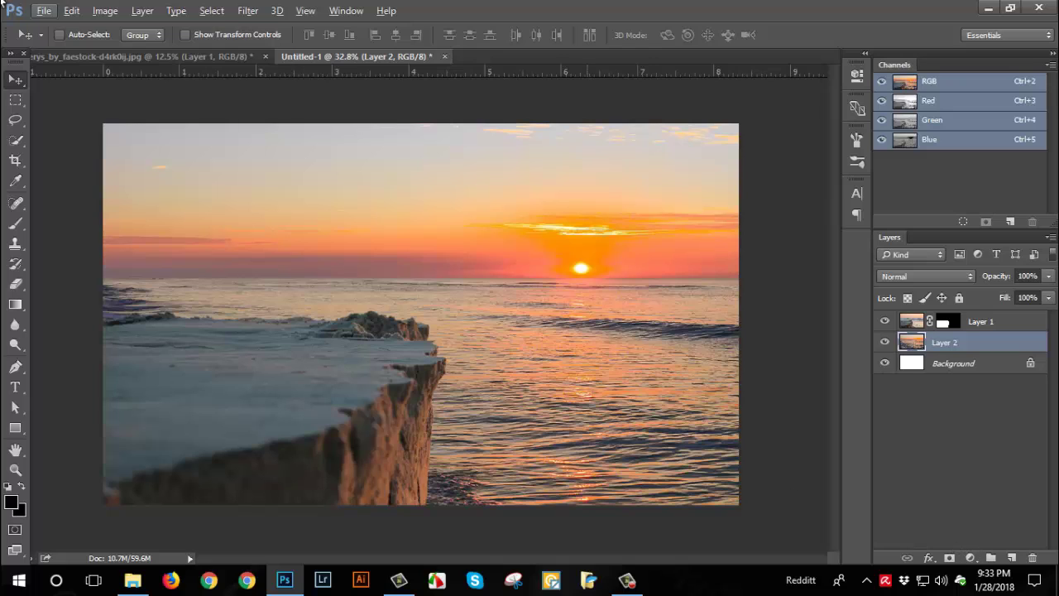
{"action": "left_click", "coordinate": [247, 11]}
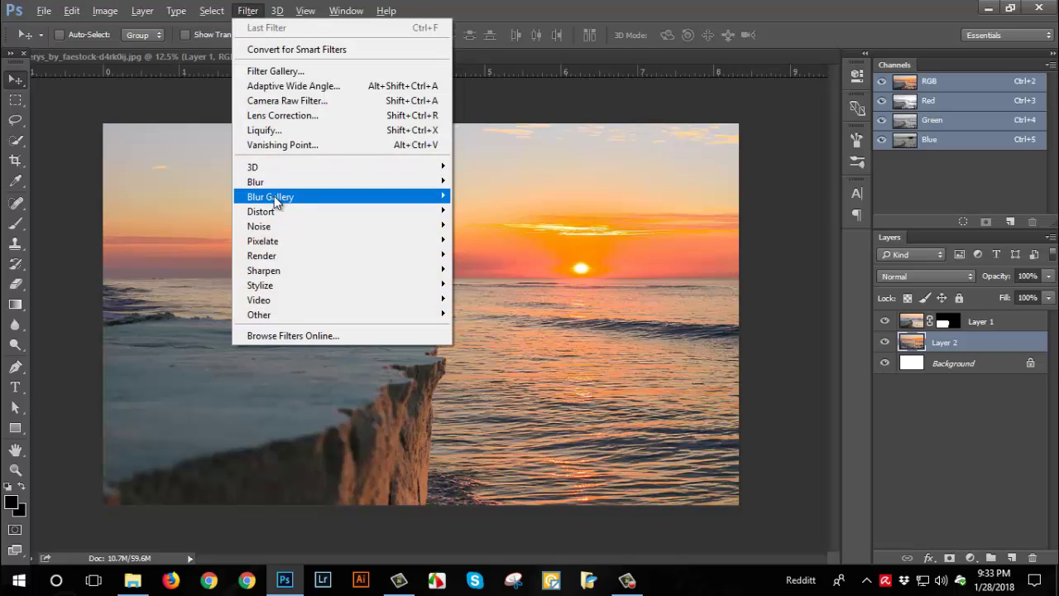
{"action": "mouse_move", "coordinate": [270, 197]}
{"action": "left_click", "coordinate": [484, 225]}
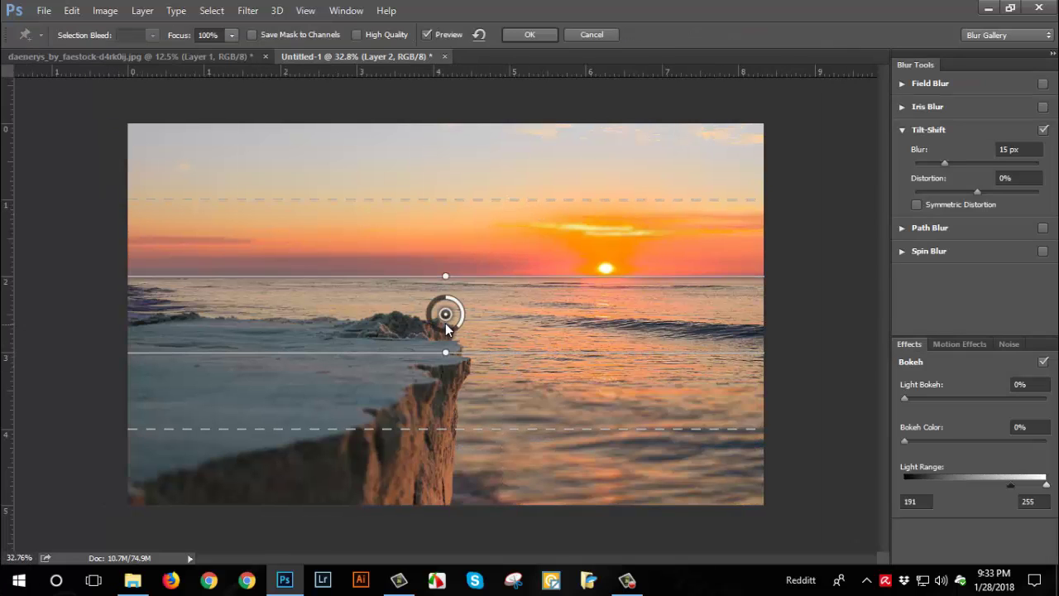
{"action": "mouse_move", "coordinate": [446, 314]}
{"action": "left_mouse_down"}
{"action": "mouse_move", "coordinate": [458, 329]}
{"action": "mouse_move", "coordinate": [483, 505]}
{"action": "left_mouse_up"}
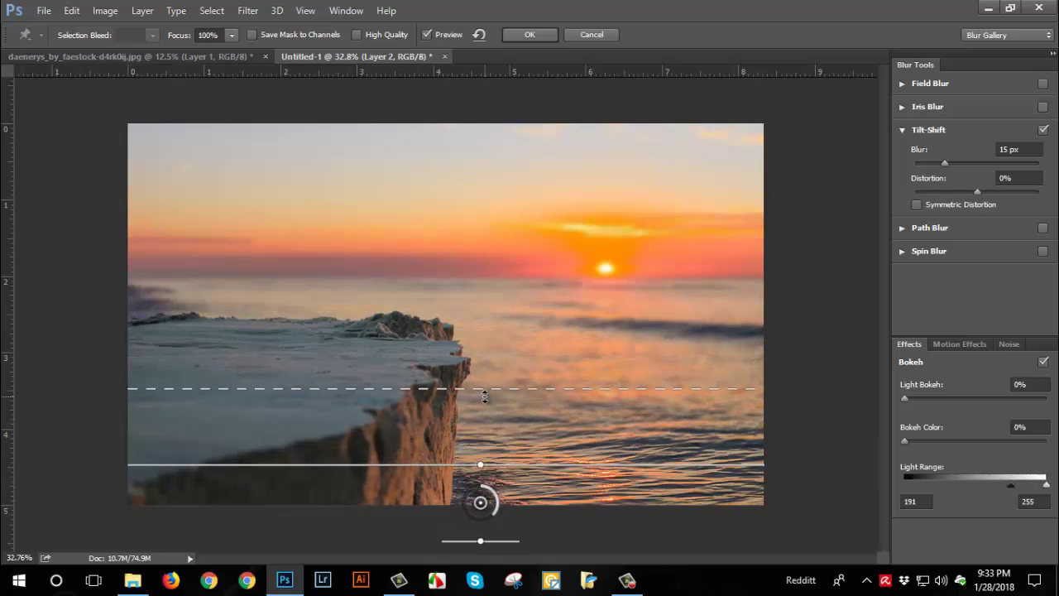
{"action": "left_click_drag", "start_coordinate": [483, 386], "coordinate": [483, 342]}
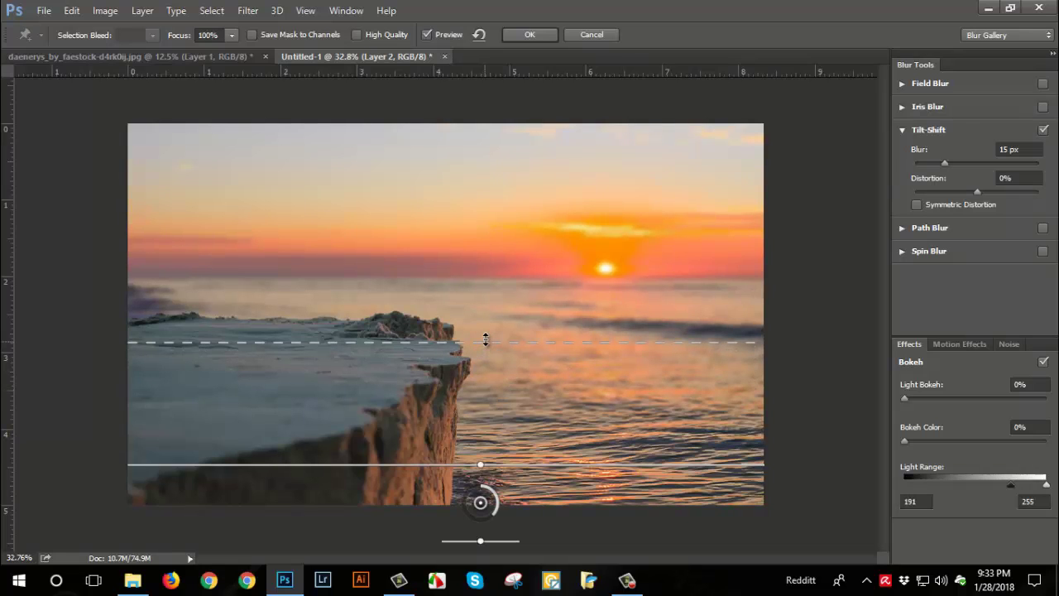
{"action": "left_click_drag", "start_coordinate": [485, 339], "coordinate": [482, 319]}
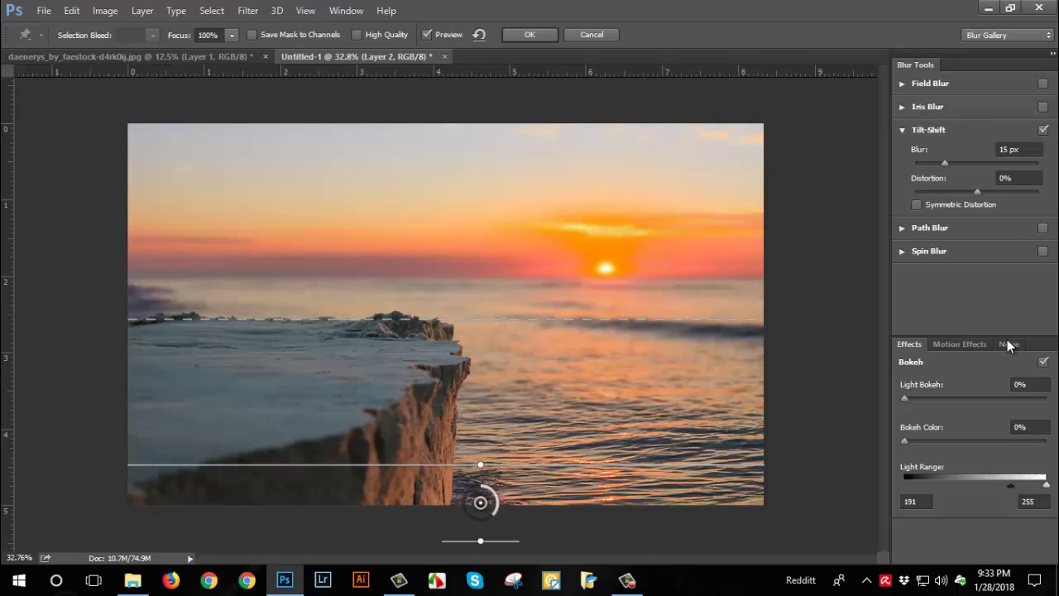
{"action": "left_click", "coordinate": [546, 35]}
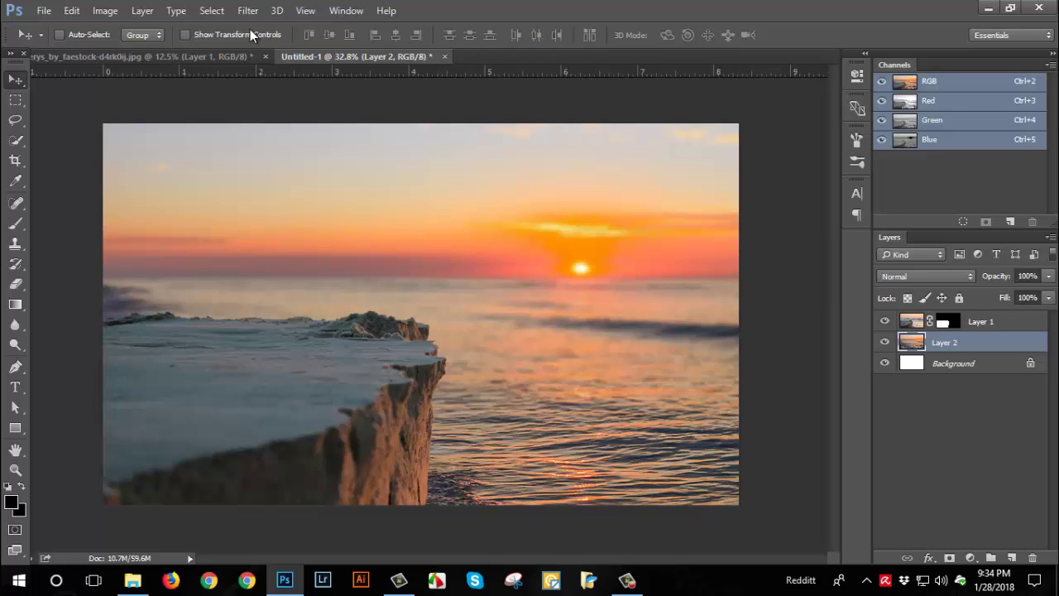
Switch to the beach portrait and delete its pasted sunset layer
{"action": "left_click", "coordinate": [204, 56]}
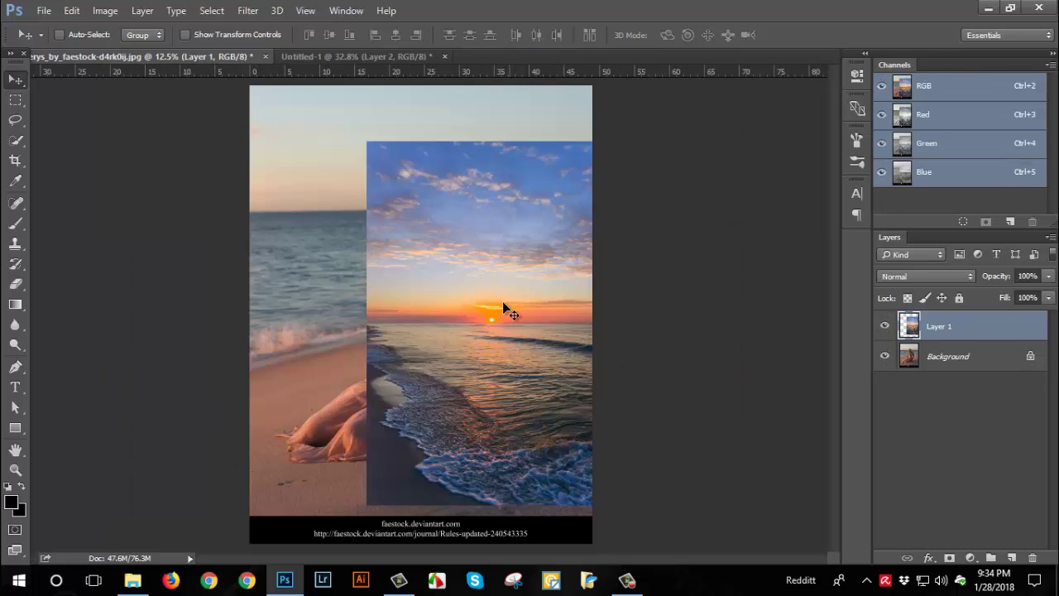
{"action": "left_click_drag", "start_coordinate": [503, 303], "coordinate": [469, 298]}
{"action": "key", "text": "Delete"}
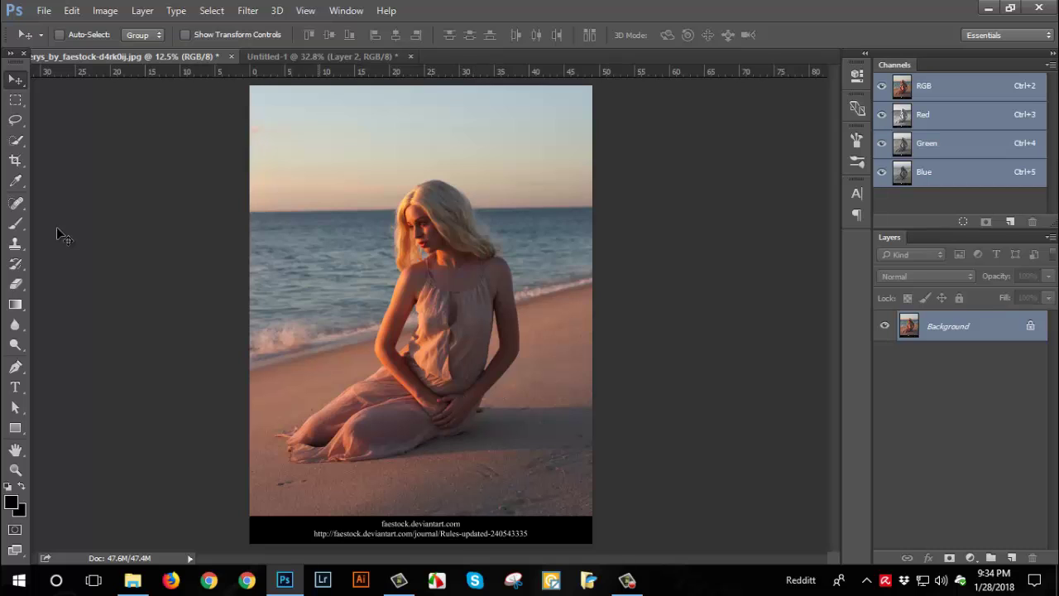
Quick-select the woman, adding the fabric flap and skin strip and excluding the arm gap
{"action": "left_click", "coordinate": [15, 140]}
{"action": "scroll", "coordinate": [338, 429], "scroll_direction": "up", "scroll_amount": 2}
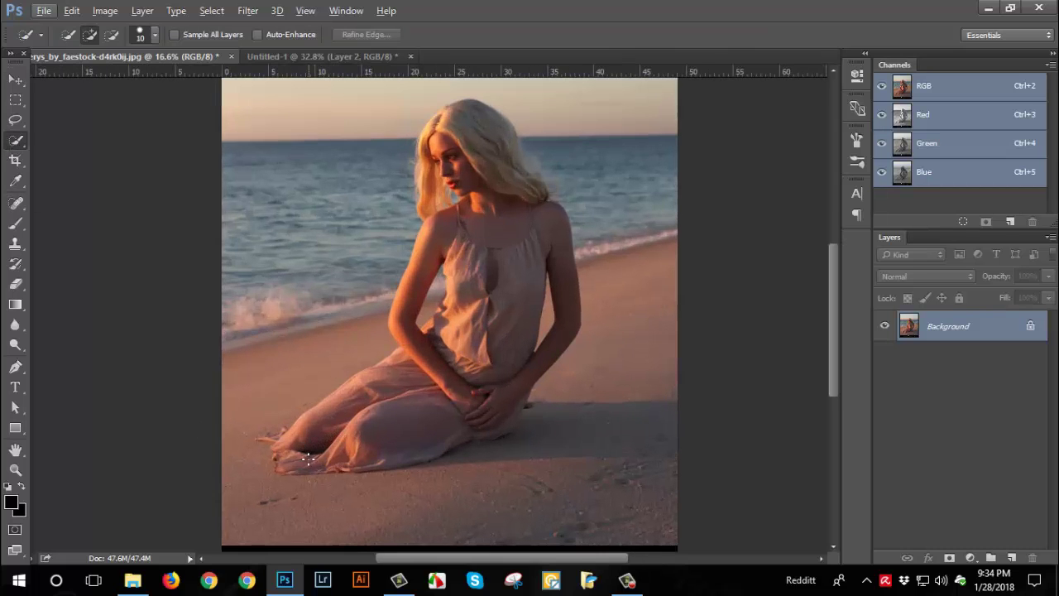
{"action": "left_click_drag", "start_coordinate": [429, 356], "coordinate": [293, 466]}
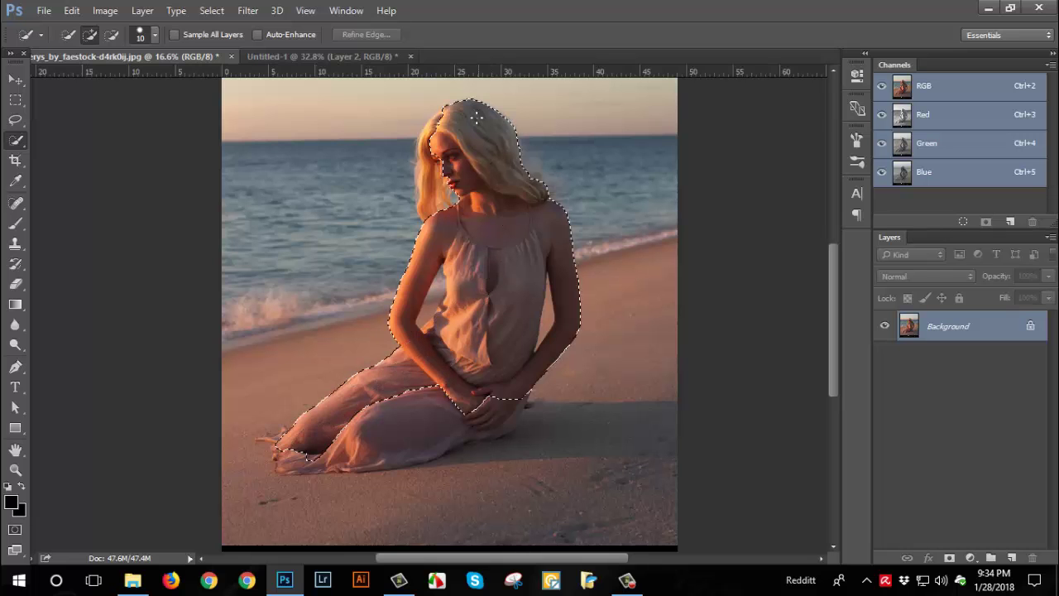
{"action": "scroll", "coordinate": [293, 466], "scroll_direction": "up", "scroll_amount": 10}
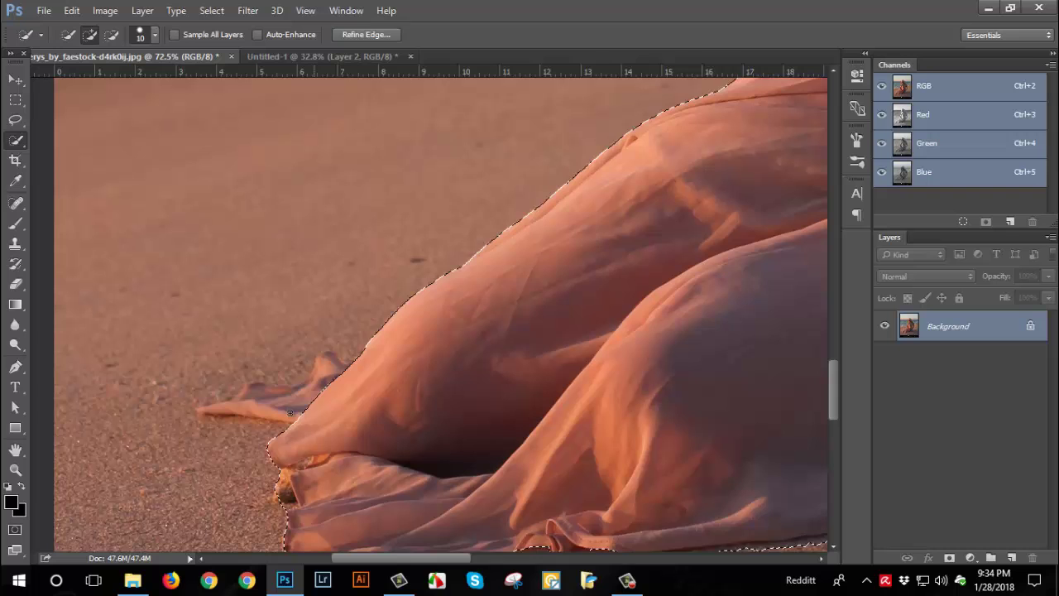
{"action": "left_click_drag", "start_coordinate": [290, 412], "coordinate": [215, 407]}
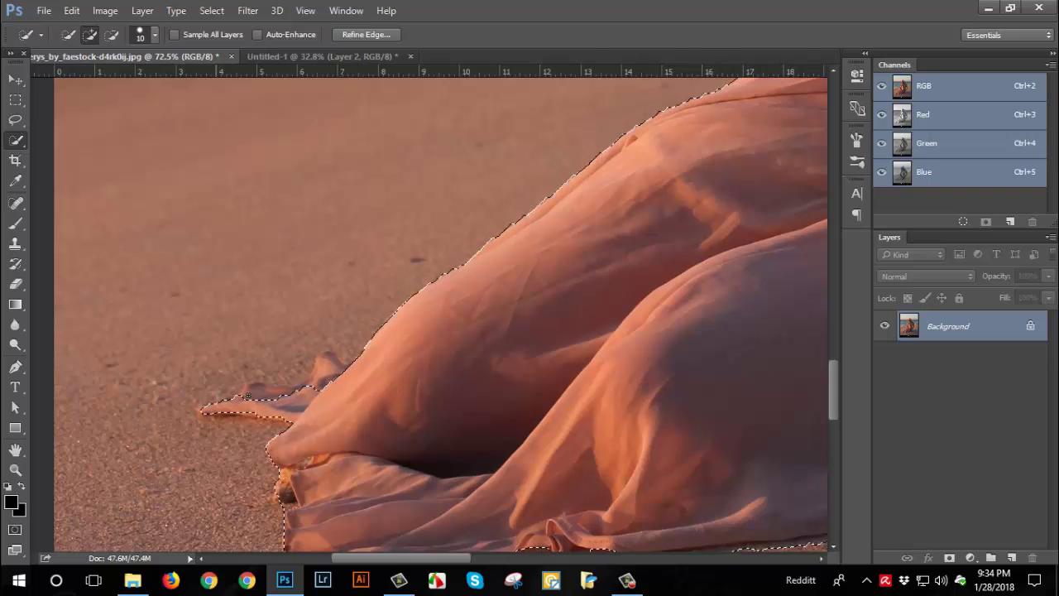
{"action": "mouse_move", "coordinate": [590, 250]}
{"action": "left_mouse_down"}
{"action": "mouse_move", "coordinate": [530, 230]}
{"action": "mouse_move", "coordinate": [483, 267]}
{"action": "mouse_move", "coordinate": [430, 347]}
{"action": "left_mouse_up"}
{"action": "scroll", "coordinate": [430, 348], "scroll_direction": "down", "scroll_amount": 3}
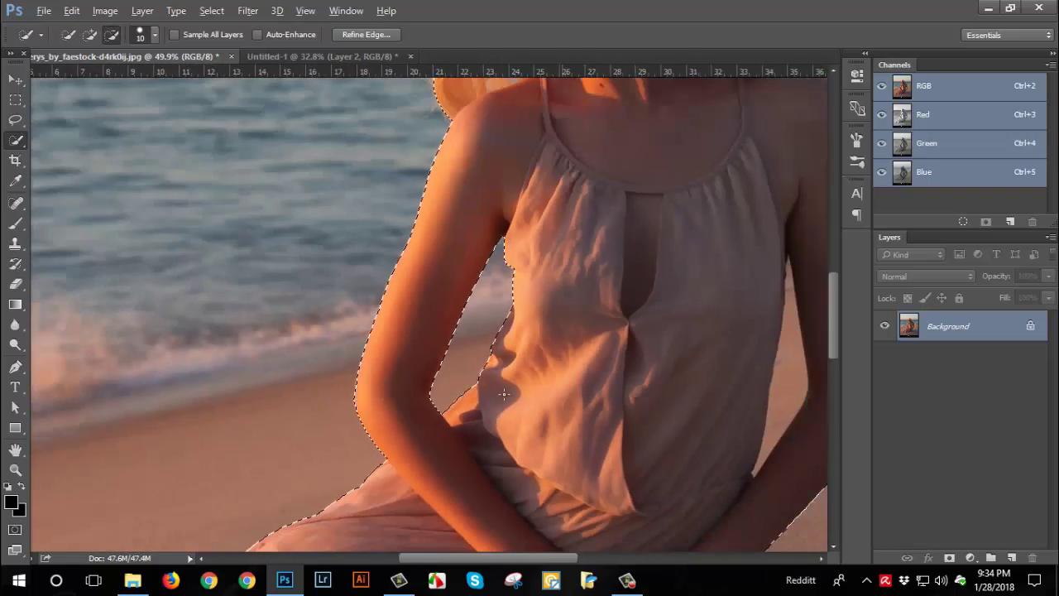
{"action": "scroll", "coordinate": [740, 334], "scroll_direction": "up", "scroll_amount": 12}
{"action": "mouse_move", "coordinate": [722, 337]}
{"action": "left_mouse_down"}
{"action": "mouse_move", "coordinate": [673, 331]}
{"action": "mouse_move", "coordinate": [669, 221]}
{"action": "left_mouse_up"}
Extend the selection over her right-side hair and add a layer mask
{"action": "scroll", "coordinate": [668, 220], "scroll_direction": "down", "scroll_amount": 5}
{"action": "scroll", "coordinate": [679, 354], "scroll_direction": "down", "scroll_amount": 2}
{"action": "scroll", "coordinate": [679, 364], "scroll_direction": "down", "scroll_amount": 8}
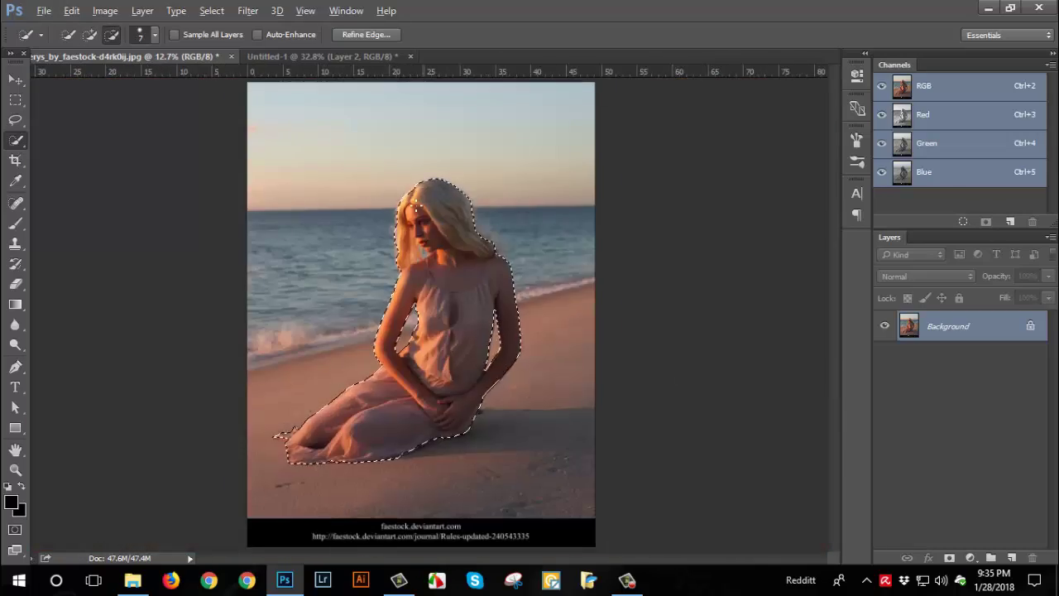
{"action": "scroll", "coordinate": [381, 203], "scroll_direction": "up", "scroll_amount": 5}
{"action": "scroll", "coordinate": [438, 247], "scroll_direction": "up", "scroll_amount": 2}
{"action": "scroll", "coordinate": [437, 247], "scroll_direction": "down", "scroll_amount": 4}
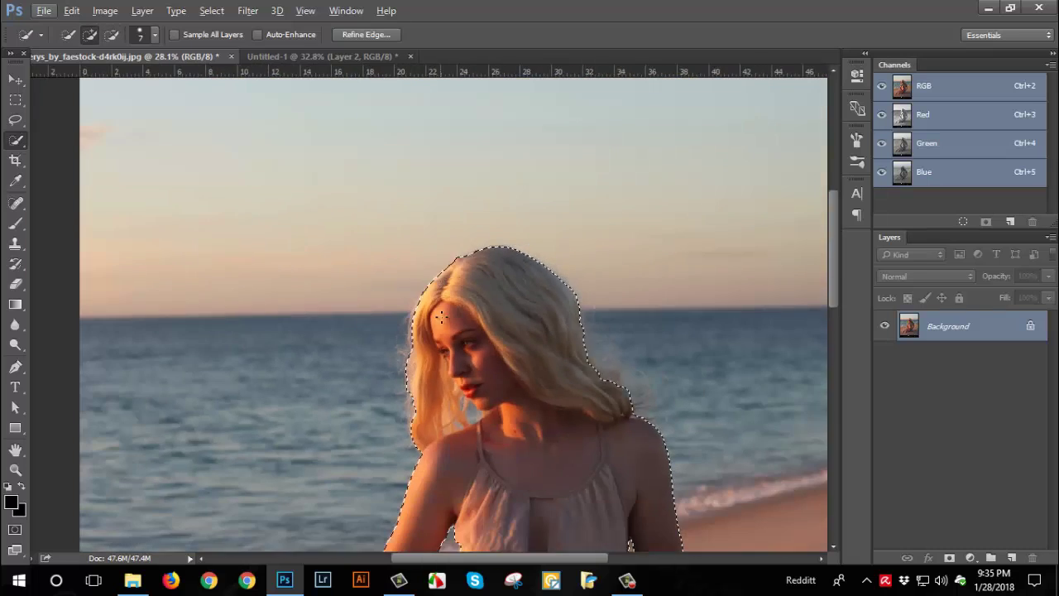
{"action": "scroll", "coordinate": [511, 175], "scroll_direction": "up", "scroll_amount": 2}
{"action": "scroll", "coordinate": [512, 175], "scroll_direction": "up", "scroll_amount": 1}
{"action": "left_click_drag", "start_coordinate": [512, 175], "coordinate": [647, 367]}
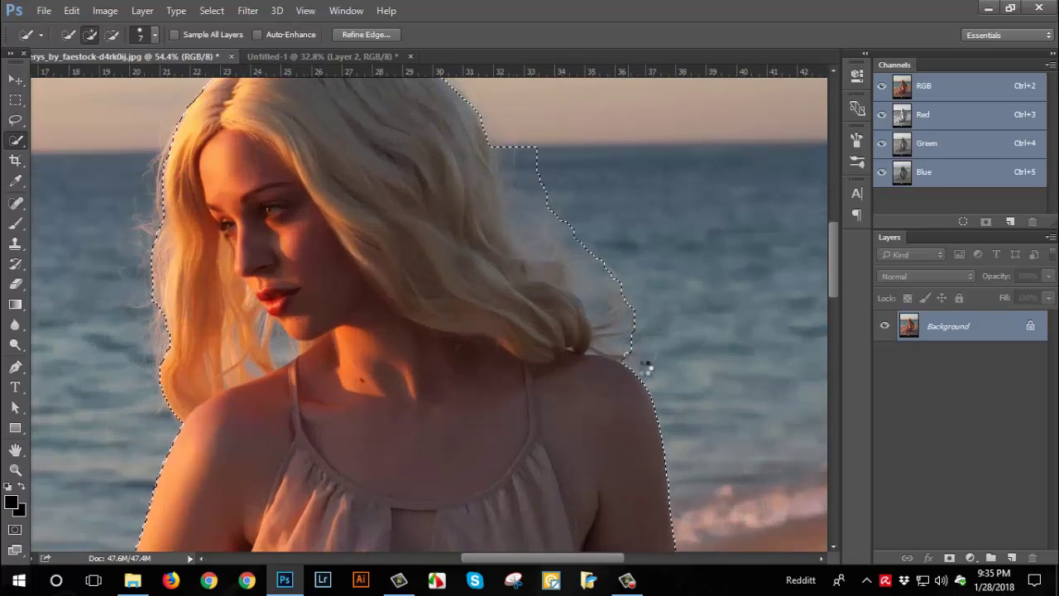
{"action": "left_click_drag", "start_coordinate": [516, 154], "coordinate": [667, 364]}
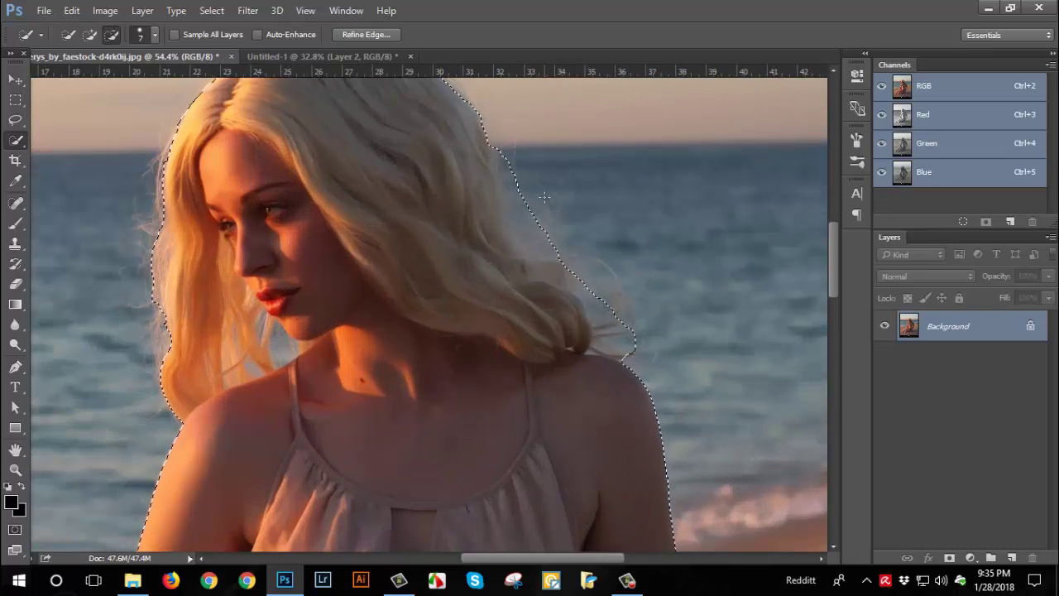
{"action": "scroll", "coordinate": [596, 267], "scroll_direction": "down", "scroll_amount": 5}
{"action": "left_click", "coordinate": [950, 558]}
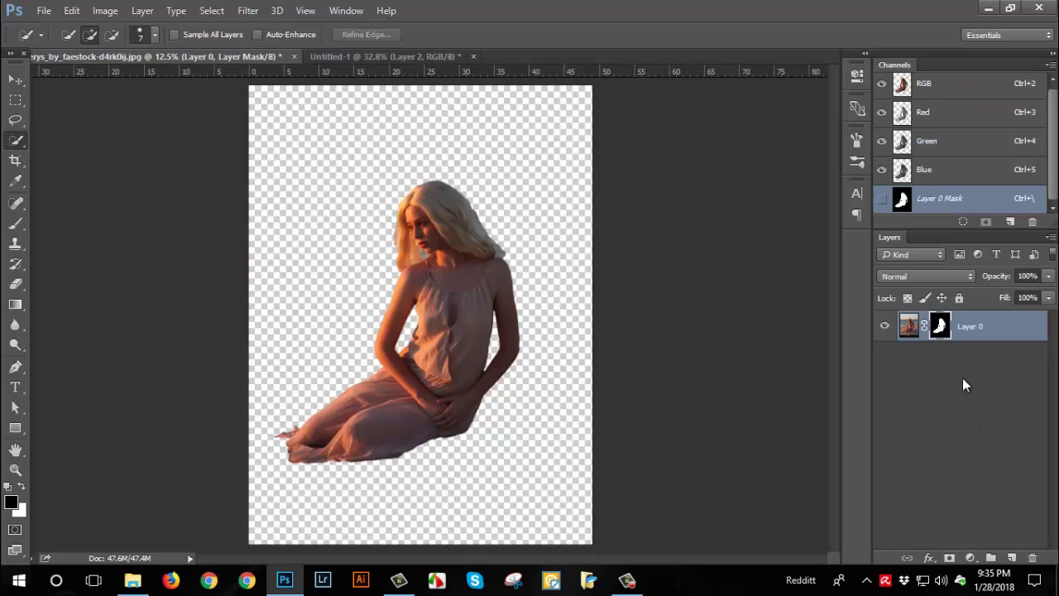
{"action": "right_click", "coordinate": [945, 331]}
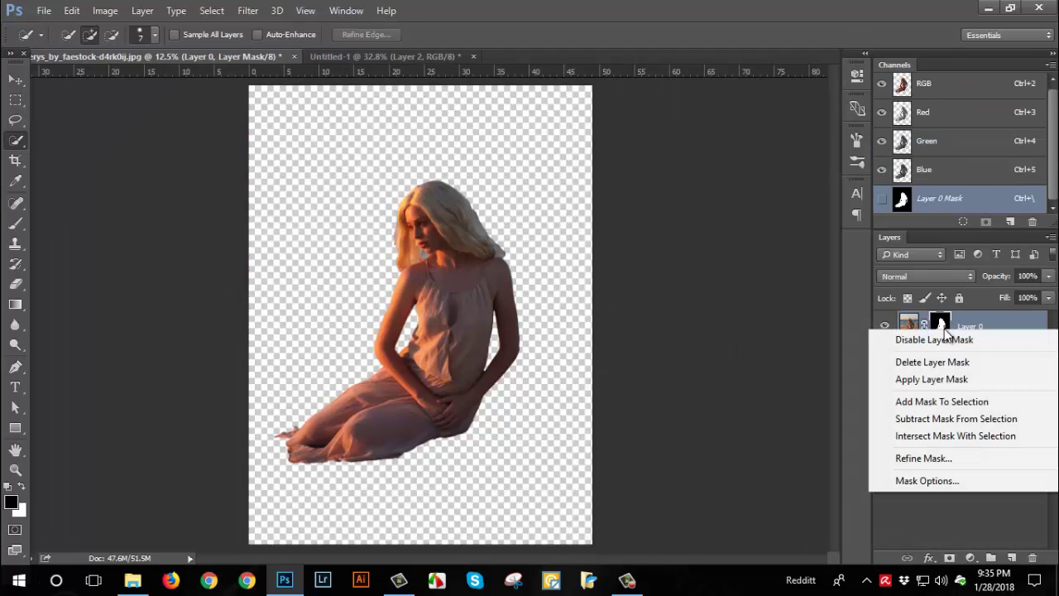
Open Refine Mask and zoom in on the woman's hair
{"action": "left_click", "coordinate": [936, 460]}
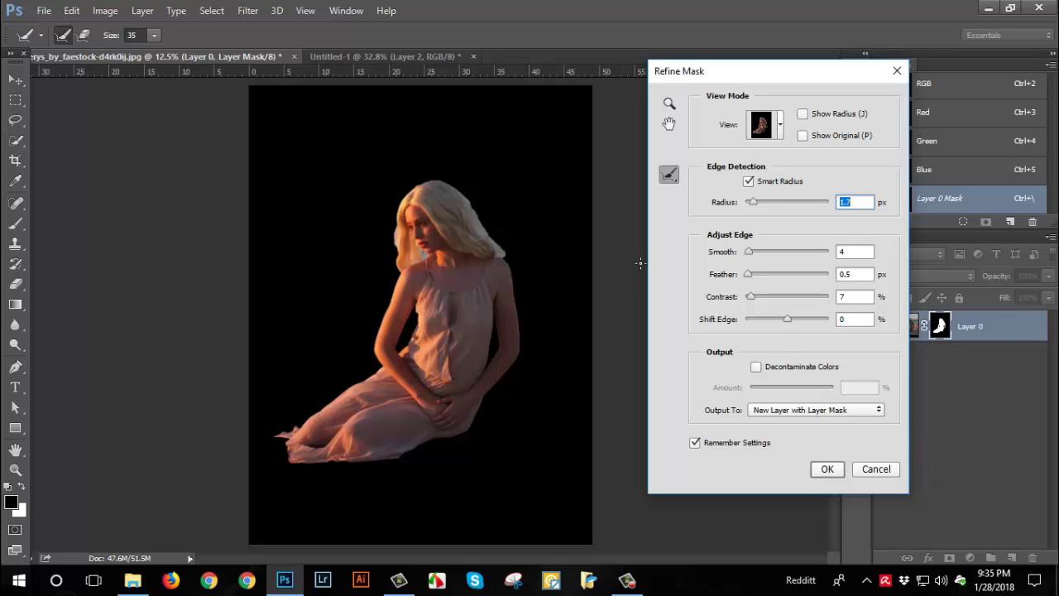
{"action": "key", "text": "ctrl+KP_Add"}
{"action": "key", "text": "ctrl+KP_Add"}
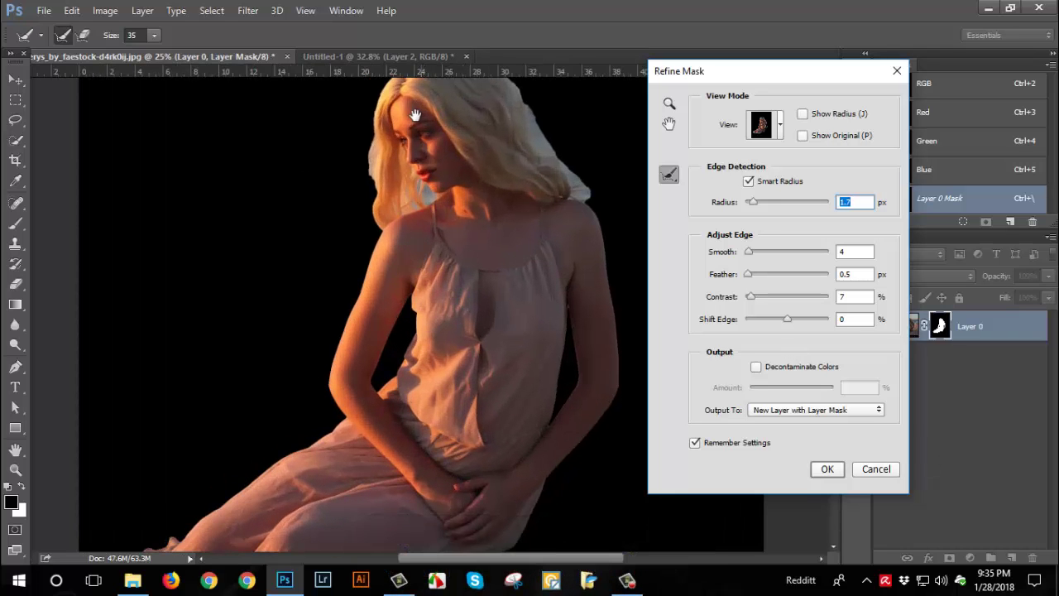
{"action": "left_click_drag", "start_coordinate": [416, 115], "coordinate": [463, 214]}
{"action": "key", "text": "ctrl+KP_Add"}
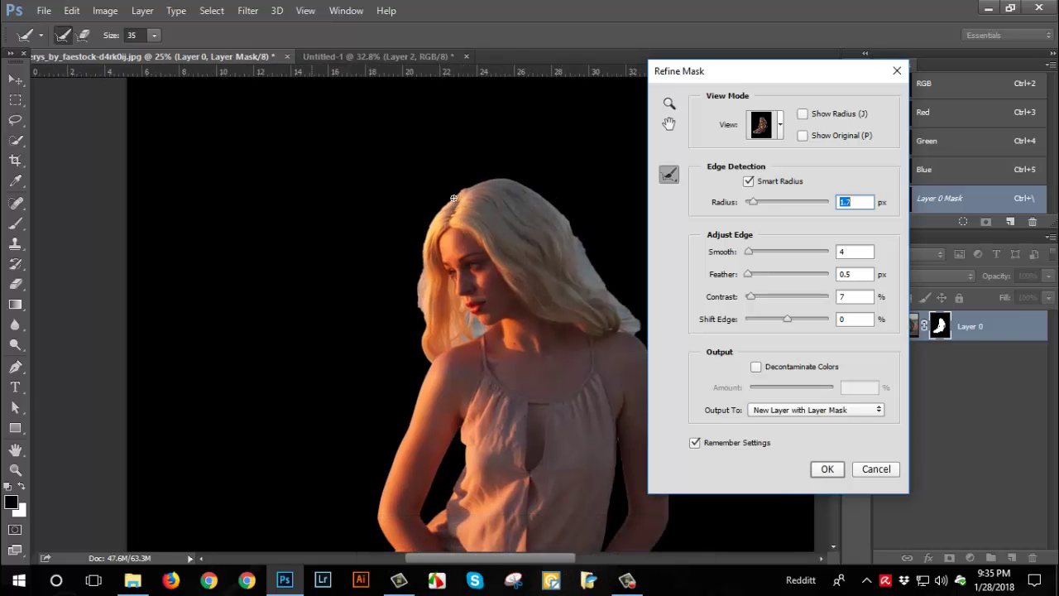
{"action": "key", "text": "ctrl+KP_Add"}
{"action": "key", "text": "ctrl+KP_Add"}
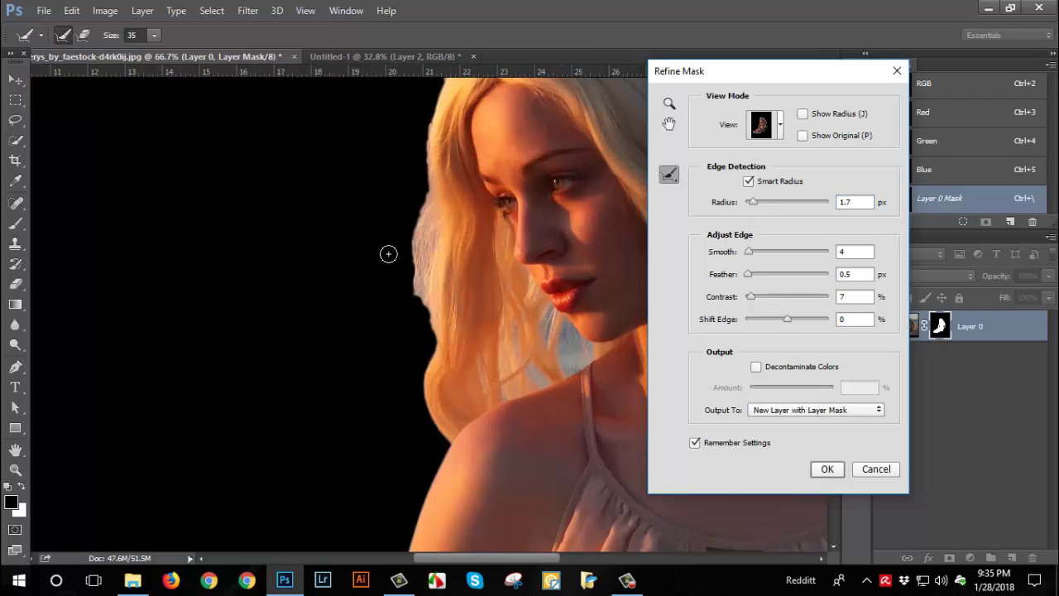
Paint the Refine Radius brush at size 55 along the hair edges from head to shoulder
{"action": "left_click", "coordinate": [154, 37]}
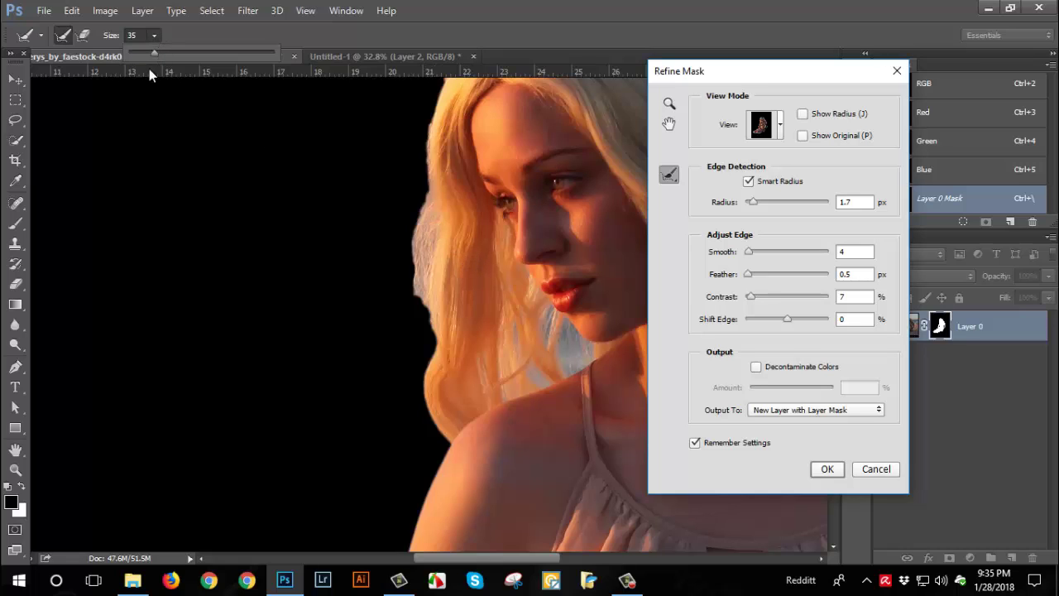
{"action": "left_click", "coordinate": [169, 55]}
{"action": "mouse_move", "coordinate": [429, 141]}
{"action": "left_mouse_down"}
{"action": "mouse_move", "coordinate": [428, 130]}
{"action": "mouse_move", "coordinate": [420, 213]}
{"action": "mouse_move", "coordinate": [432, 371]}
{"action": "mouse_move", "coordinate": [453, 425]}
{"action": "left_mouse_up"}
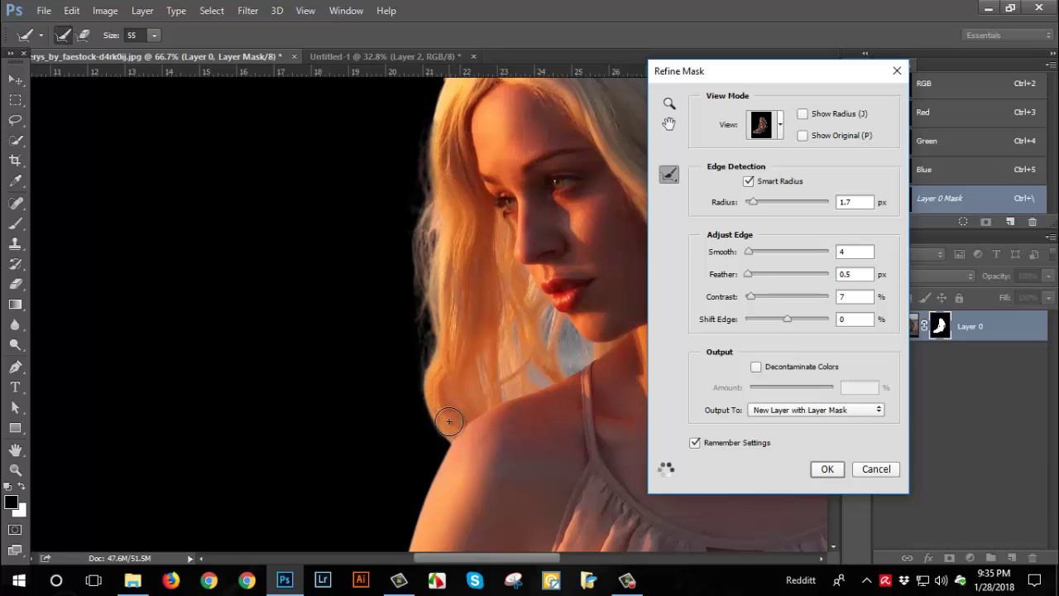
{"action": "left_click_drag", "start_coordinate": [562, 332], "coordinate": [575, 373]}
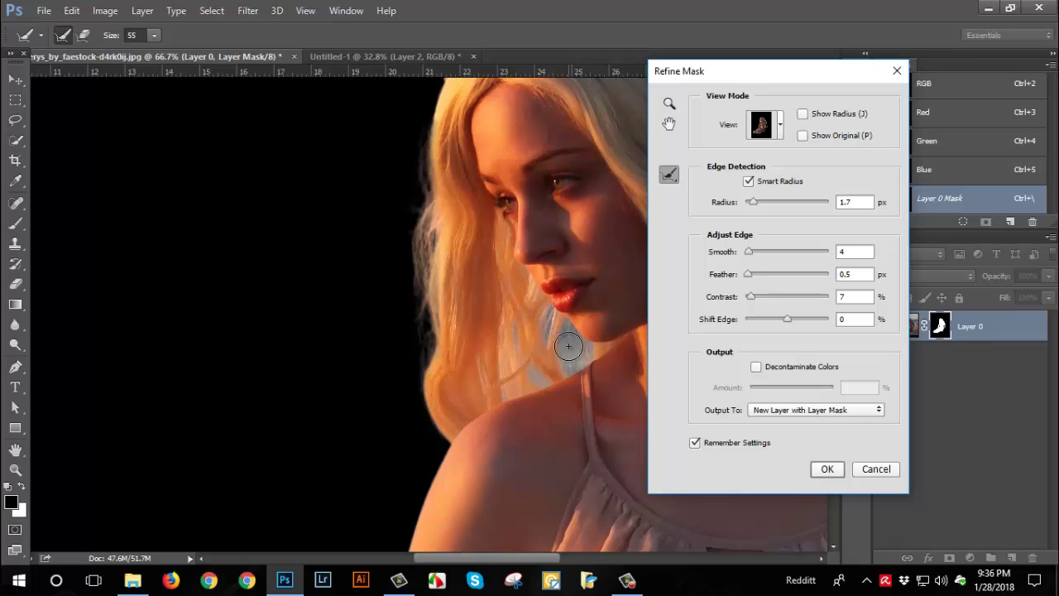
{"action": "left_click_drag", "start_coordinate": [573, 349], "coordinate": [569, 347]}
{"action": "left_click_drag", "start_coordinate": [441, 558], "coordinate": [521, 558]}
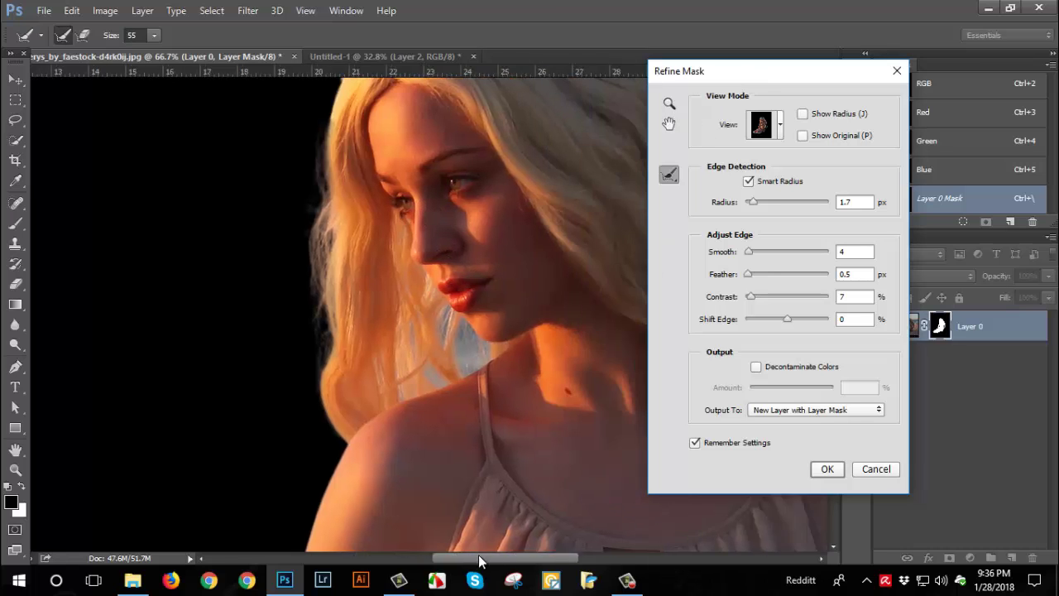
{"action": "mouse_move", "coordinate": [409, 103]}
{"action": "left_mouse_down"}
{"action": "mouse_move", "coordinate": [497, 262]}
{"action": "mouse_move", "coordinate": [574, 331]}
{"action": "mouse_move", "coordinate": [562, 347]}
{"action": "mouse_move", "coordinate": [542, 318]}
{"action": "left_mouse_up"}
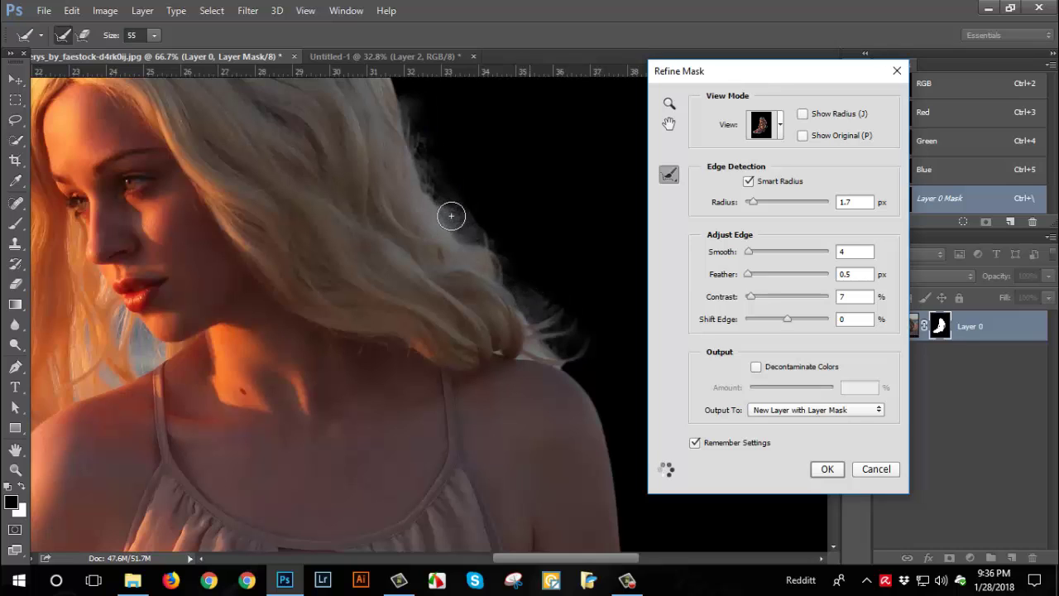
{"action": "left_click_drag", "start_coordinate": [532, 350], "coordinate": [572, 357]}
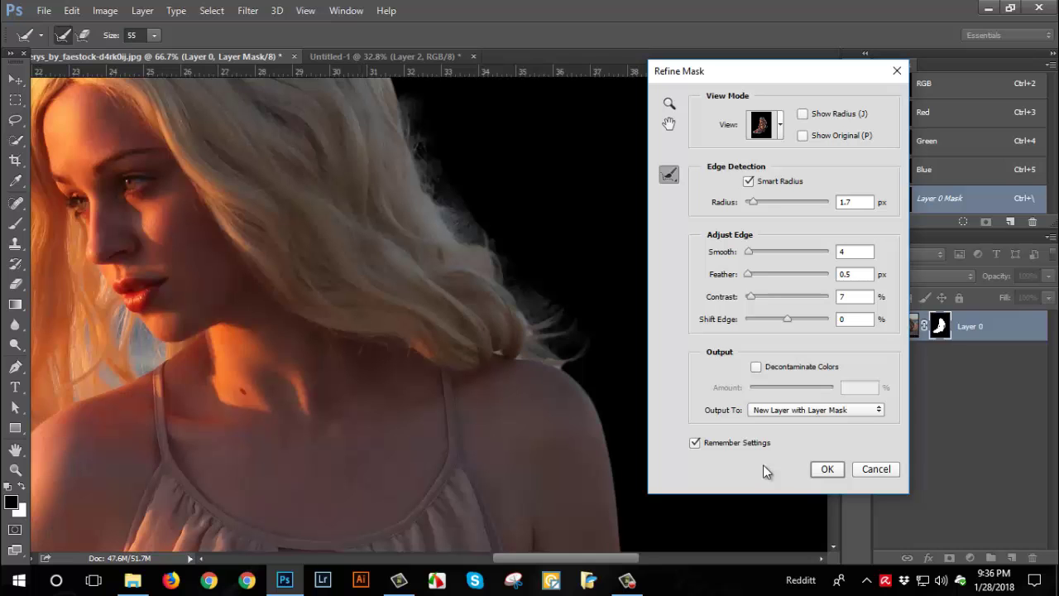
Apply the refined mask as Layer 0 copy and zoom out to 14.3% to see the whole woman
{"action": "left_click", "coordinate": [829, 469]}
{"action": "scroll", "coordinate": [501, 362], "scroll_direction": "down", "scroll_amount": 2}
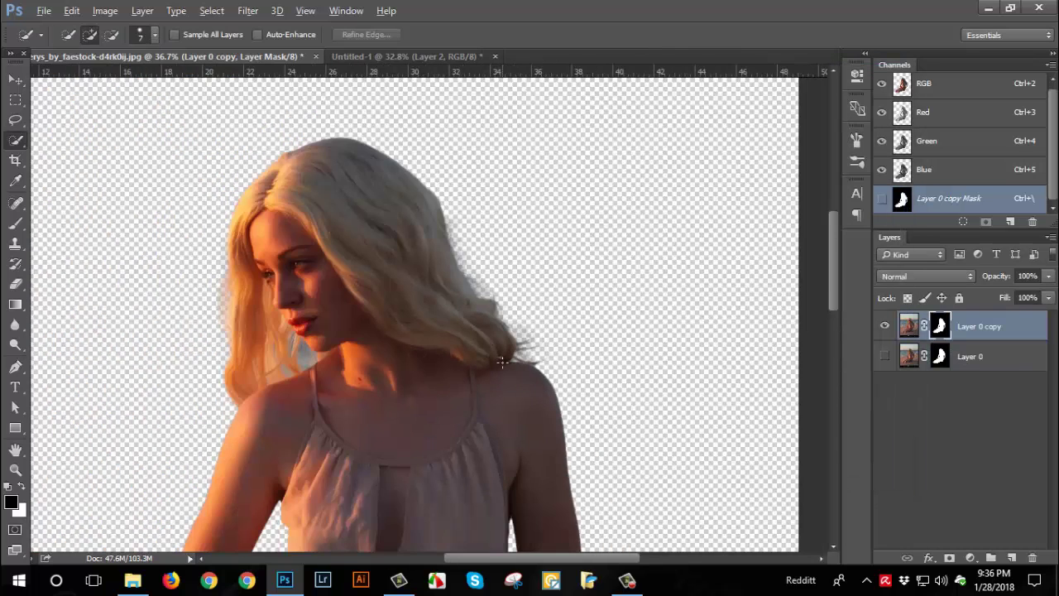
{"action": "scroll", "coordinate": [501, 361], "scroll_direction": "down", "scroll_amount": 1}
{"action": "scroll", "coordinate": [502, 362], "scroll_direction": "down", "scroll_amount": 3}
{"action": "scroll", "coordinate": [502, 362], "scroll_direction": "down", "scroll_amount": 3}
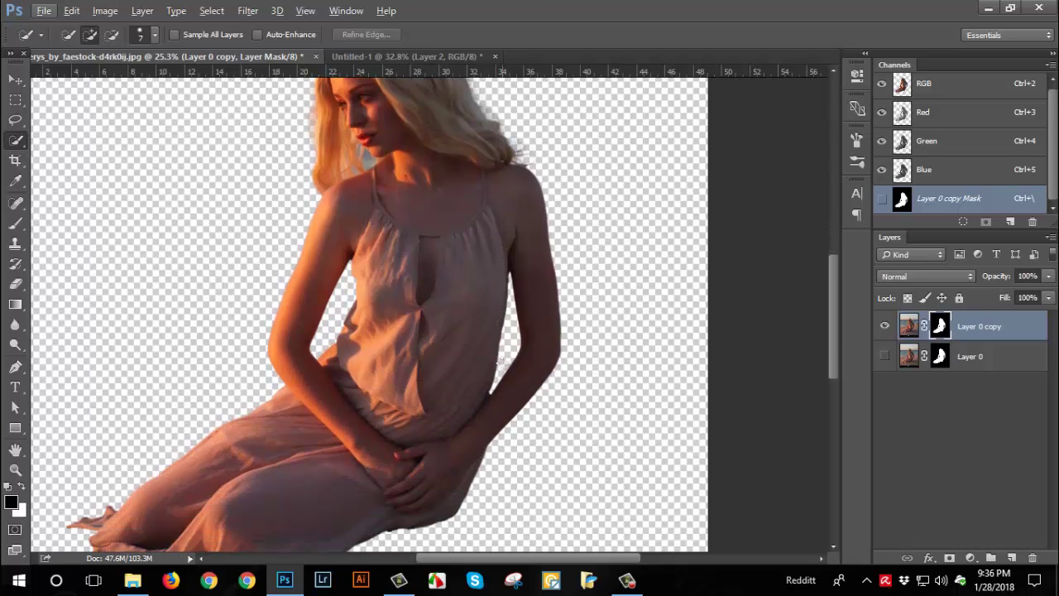
{"action": "scroll", "coordinate": [501, 361], "scroll_direction": "down", "scroll_amount": 1}
{"action": "scroll", "coordinate": [501, 361], "scroll_direction": "down", "scroll_amount": 1}
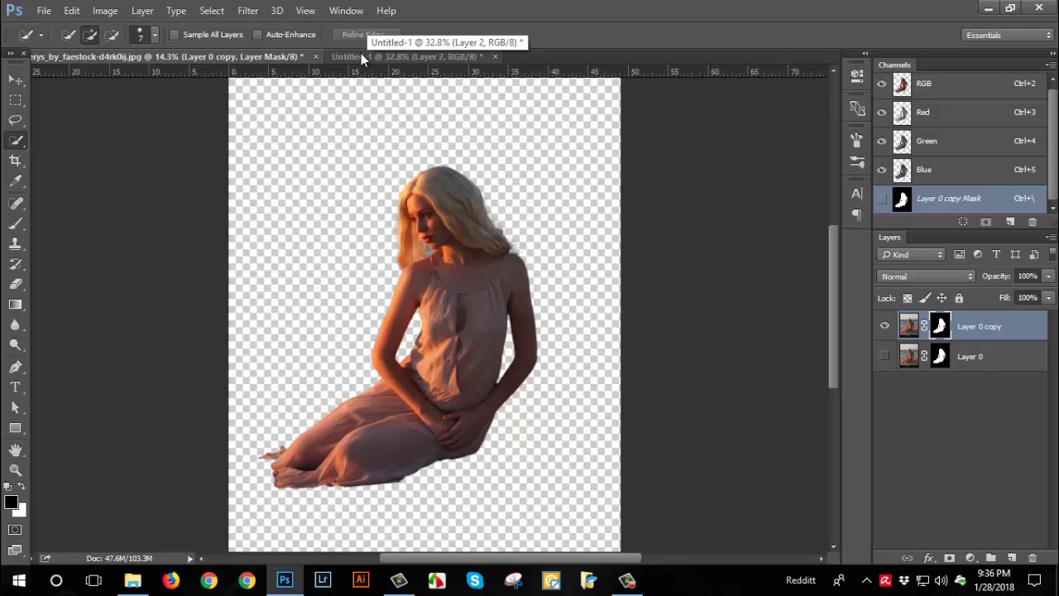
Drag the cut-out woman into Untitled-1 and close her source document without saving
{"action": "left_click_drag", "start_coordinate": [281, 56], "coordinate": [736, 271]}
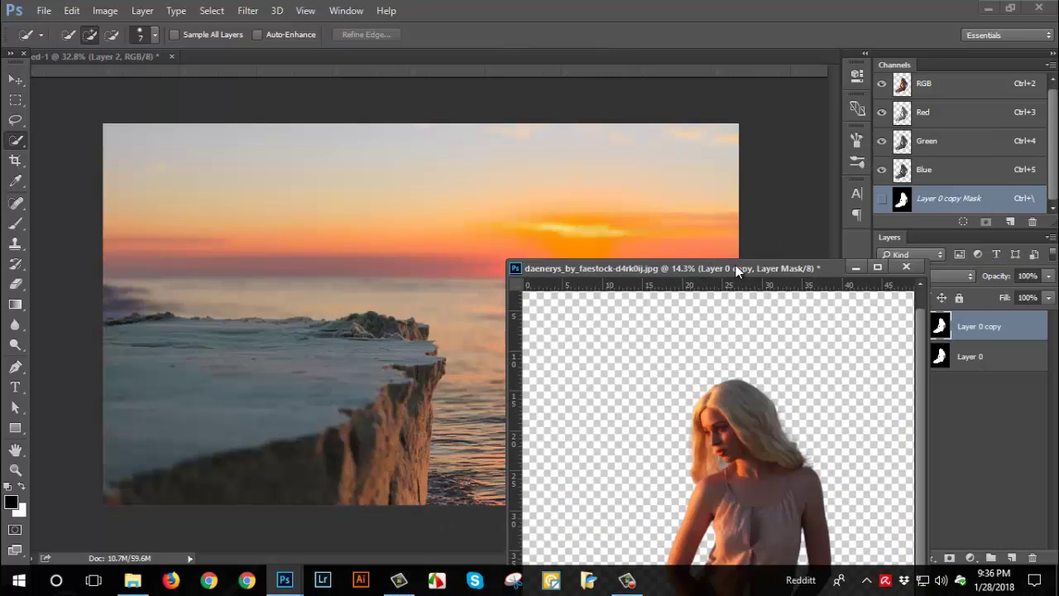
{"action": "left_click", "coordinate": [14, 80]}
{"action": "left_click_drag", "start_coordinate": [733, 503], "coordinate": [263, 337]}
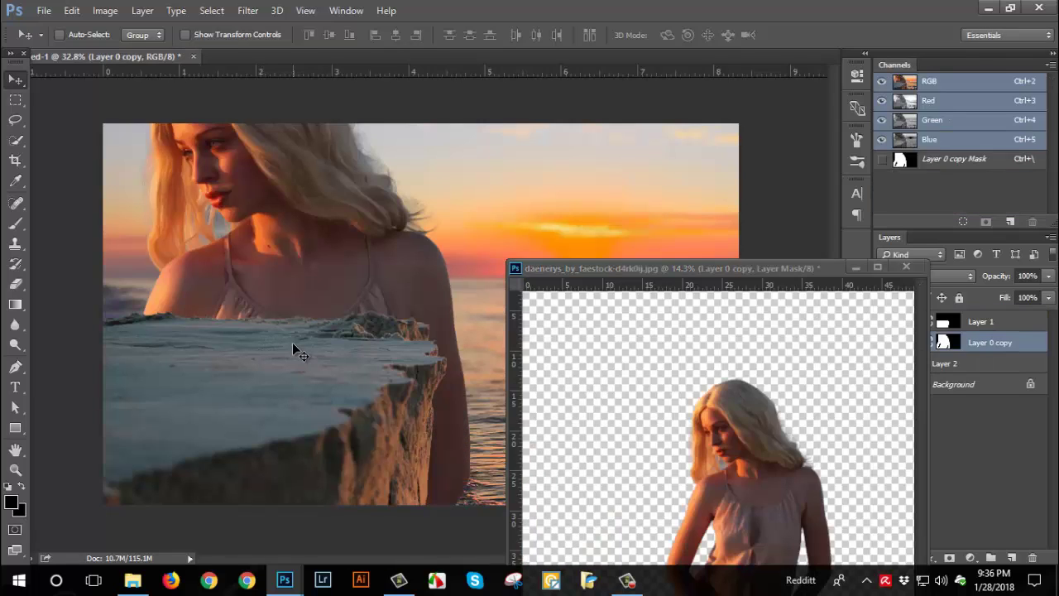
{"action": "left_click", "coordinate": [907, 269]}
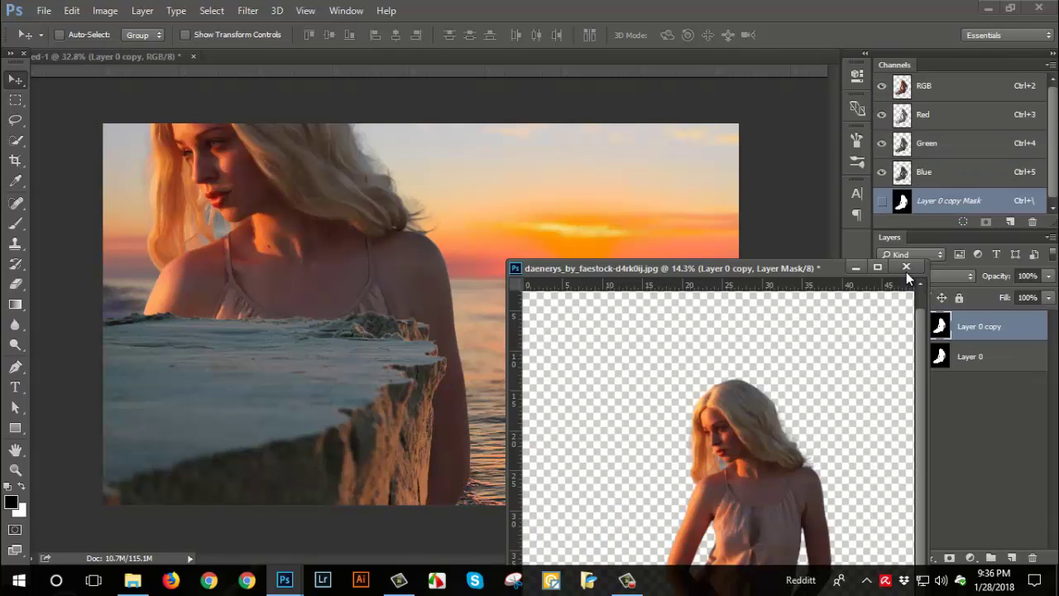
{"action": "left_click", "coordinate": [556, 231]}
{"action": "key", "text": "ctrl+alt+i"}
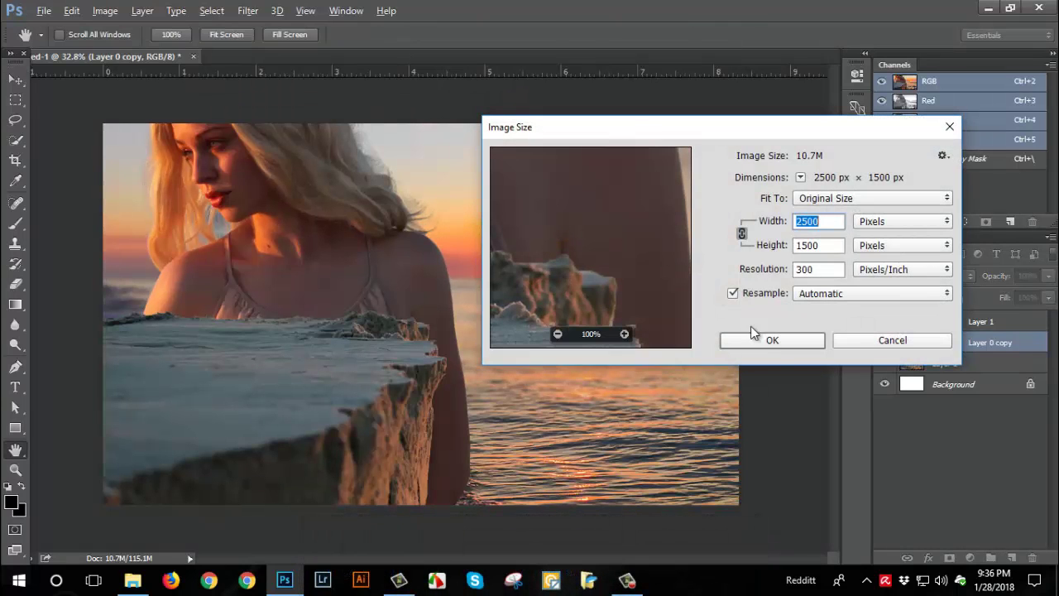
{"action": "left_click", "coordinate": [760, 340]}
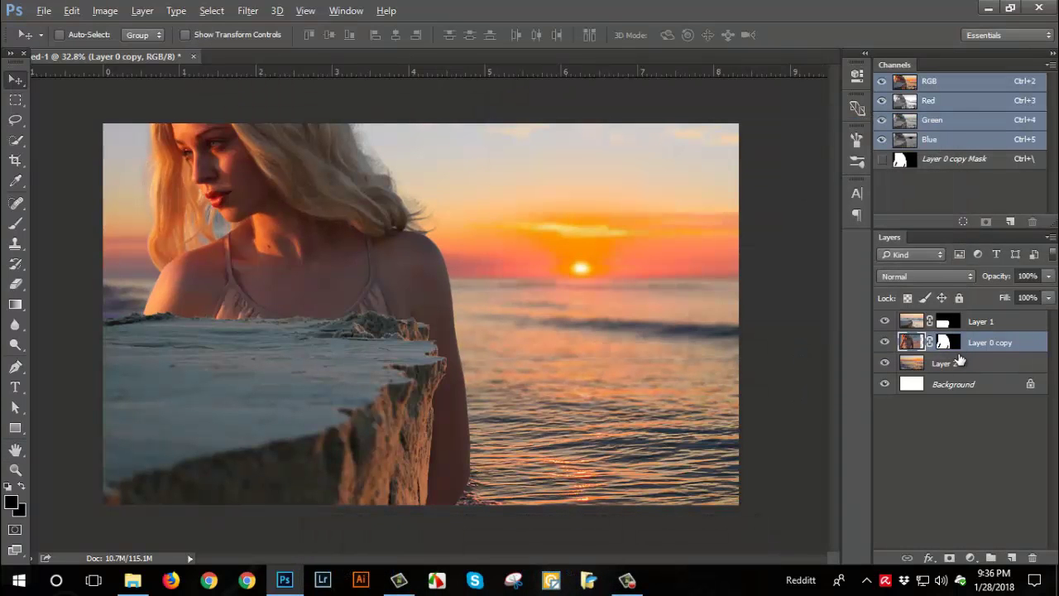
Scale the woman to about 42% and move her layer above Layer 1
{"action": "key", "text": "ctrl+t"}
{"action": "scroll", "coordinate": [565, 340], "scroll_direction": "down", "scroll_amount": 3}
{"action": "scroll", "coordinate": [315, 334], "scroll_direction": "down", "scroll_amount": 3}
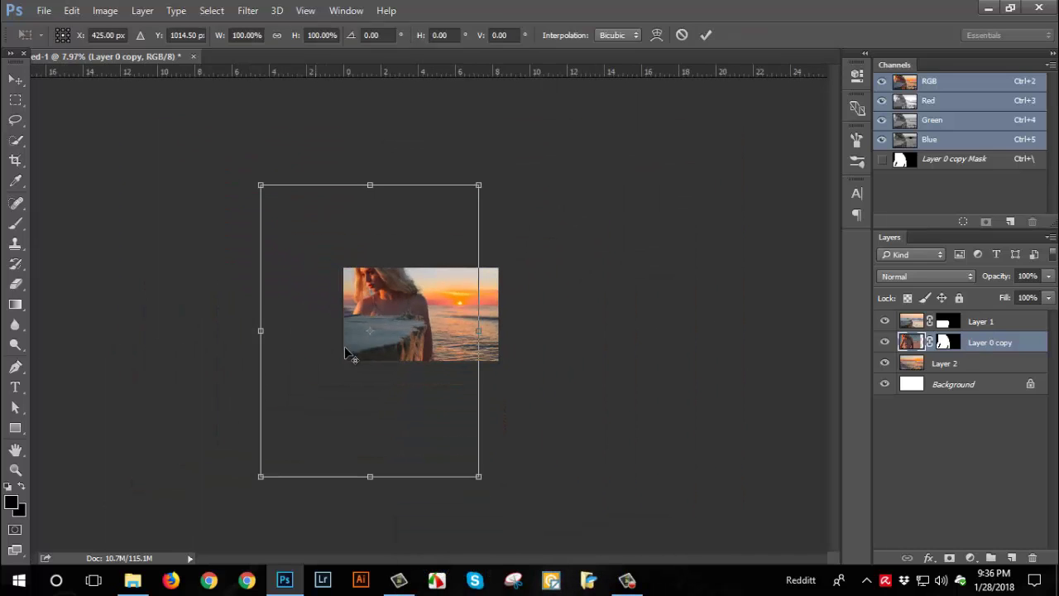
{"action": "left_click_drag", "start_coordinate": [480, 478], "coordinate": [416, 392]}
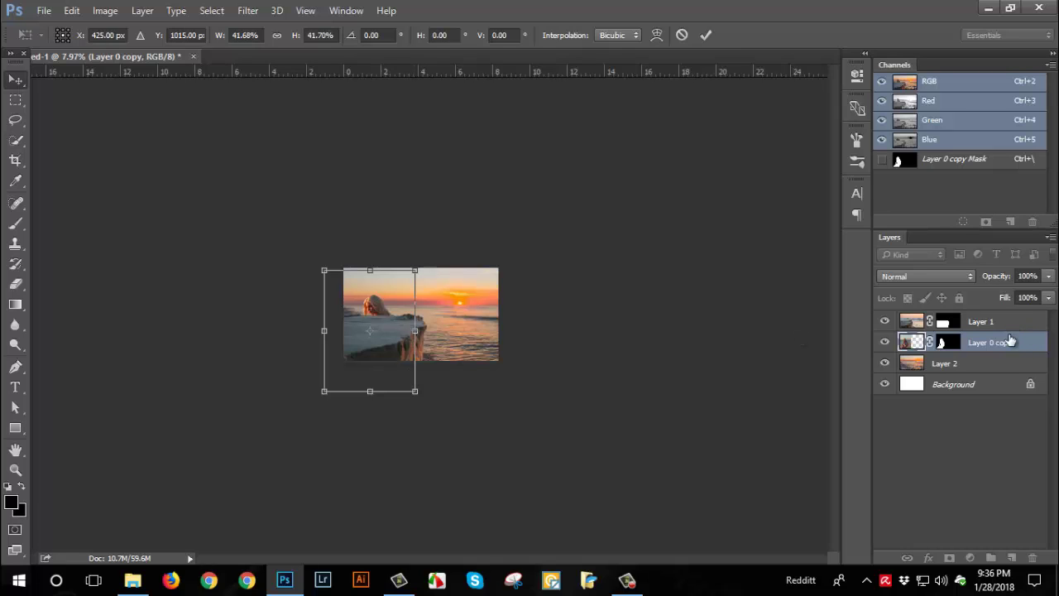
{"action": "key", "text": "Return"}
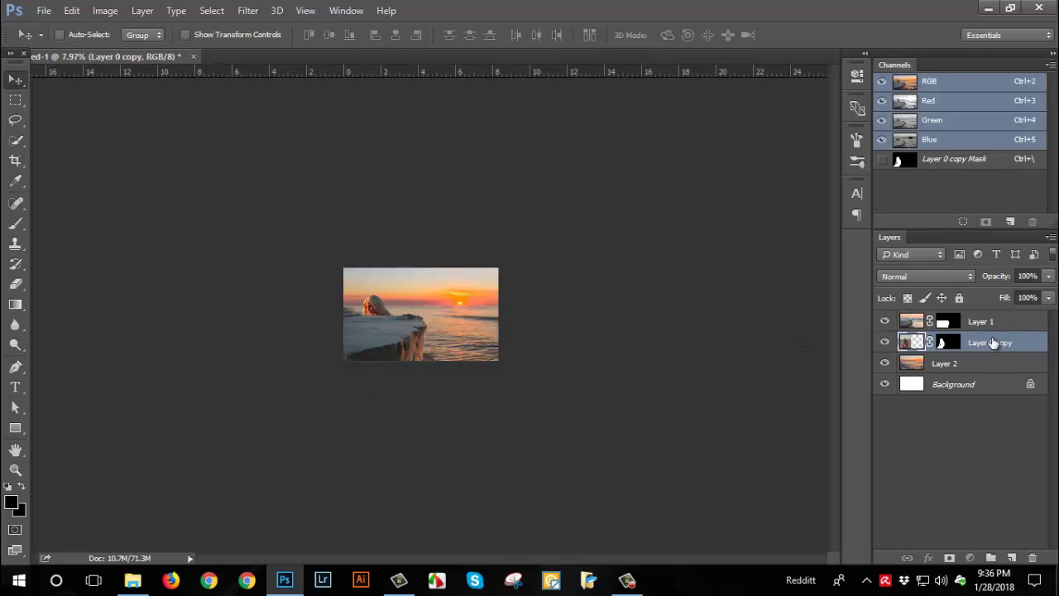
{"action": "mouse_move", "coordinate": [993, 343]}
{"action": "left_mouse_down"}
{"action": "mouse_move", "coordinate": [993, 316]}
{"action": "mouse_move", "coordinate": [913, 323]}
{"action": "left_mouse_up"}
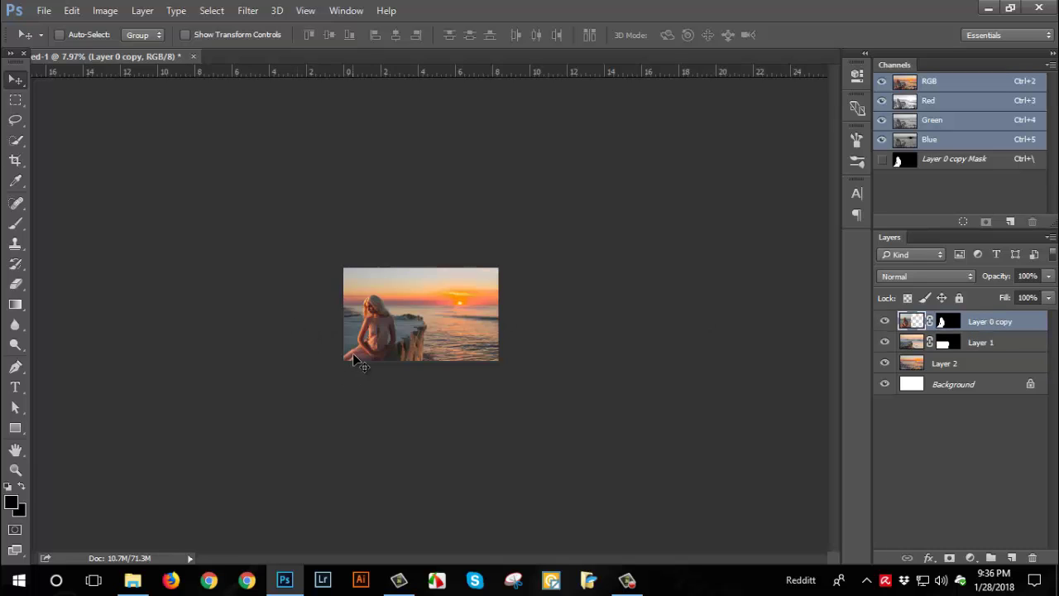
Scale the woman down and flip her horizontally with Free Transform
{"action": "key", "text": "ctrl+plus"}
{"action": "key", "text": "ctrl+plus"}
{"action": "key", "text": "ctrl+t"}
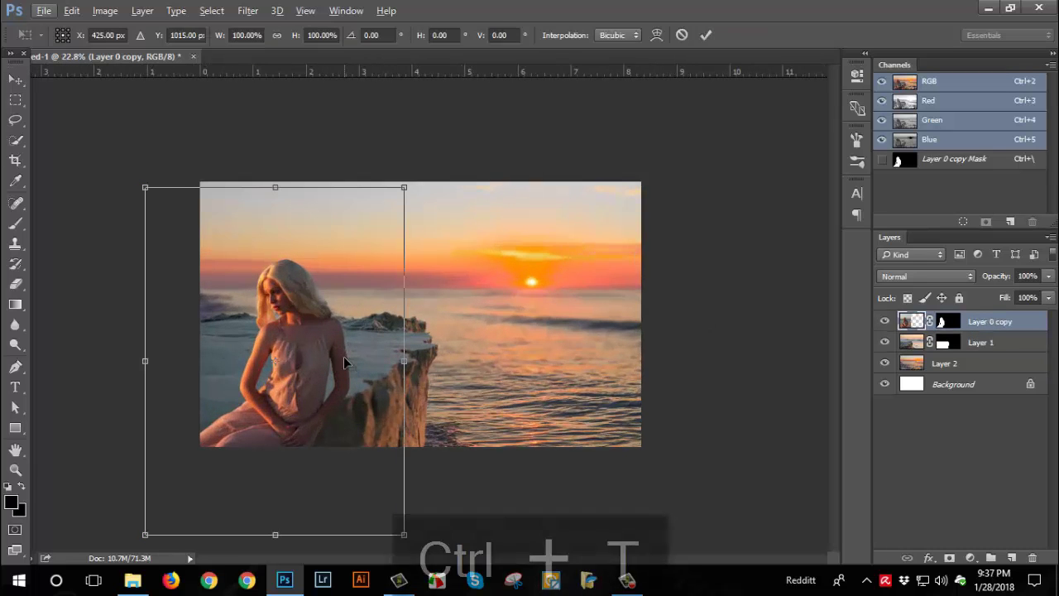
{"action": "left_click_drag", "start_coordinate": [403, 535], "coordinate": [357, 478]}
{"action": "left_click_drag", "start_coordinate": [296, 418], "coordinate": [319, 356]}
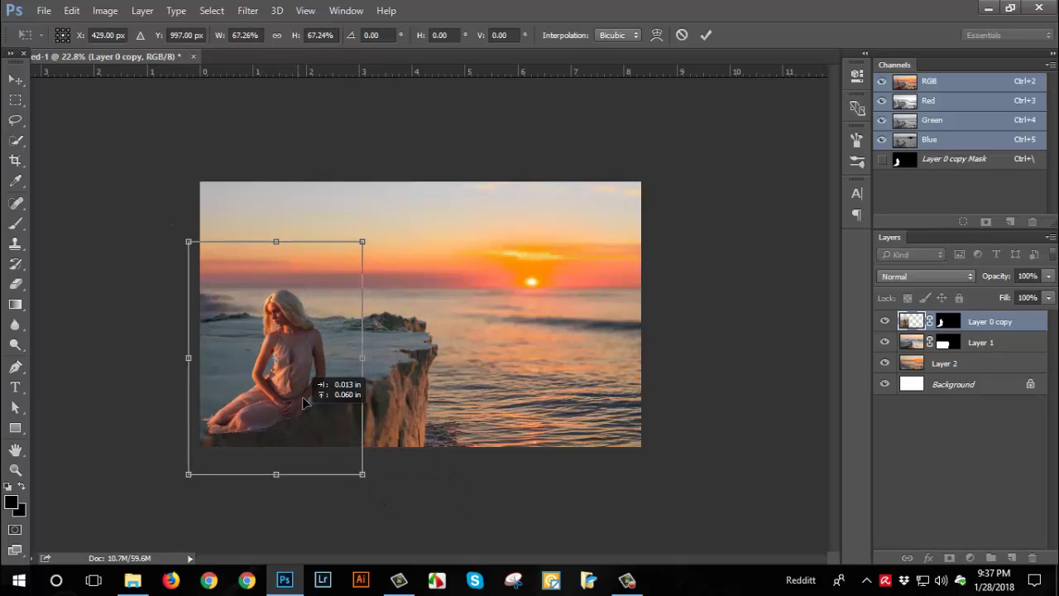
{"action": "right_click", "coordinate": [319, 356]}
{"action": "left_click", "coordinate": [355, 319]}
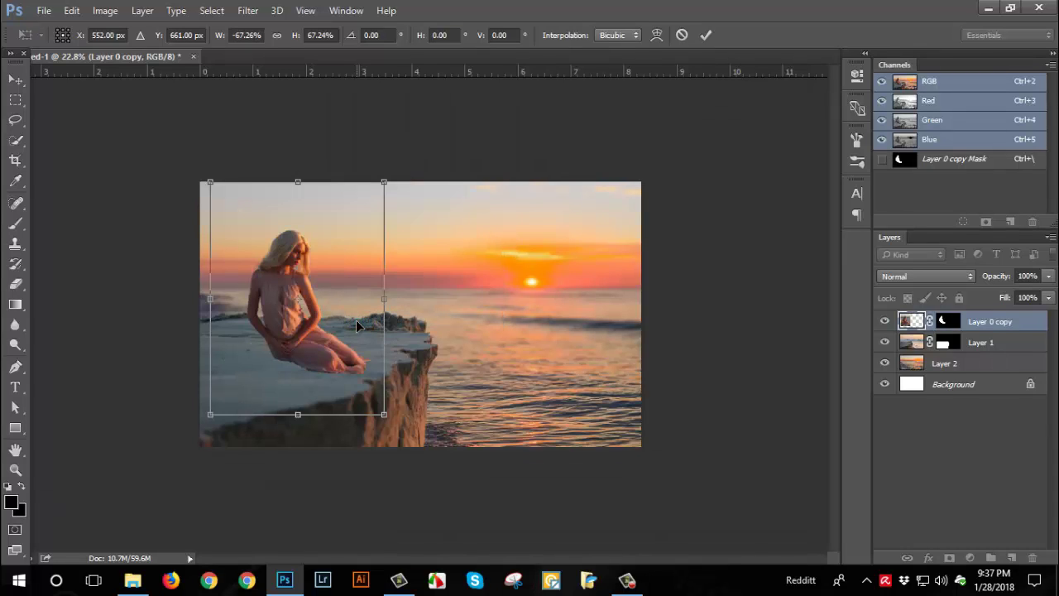
Seat the woman on the left end of the cliff top at about 52% scale and apply
{"action": "key", "text": "ctrl+plus"}
{"action": "key", "text": "ctrl+plus"}
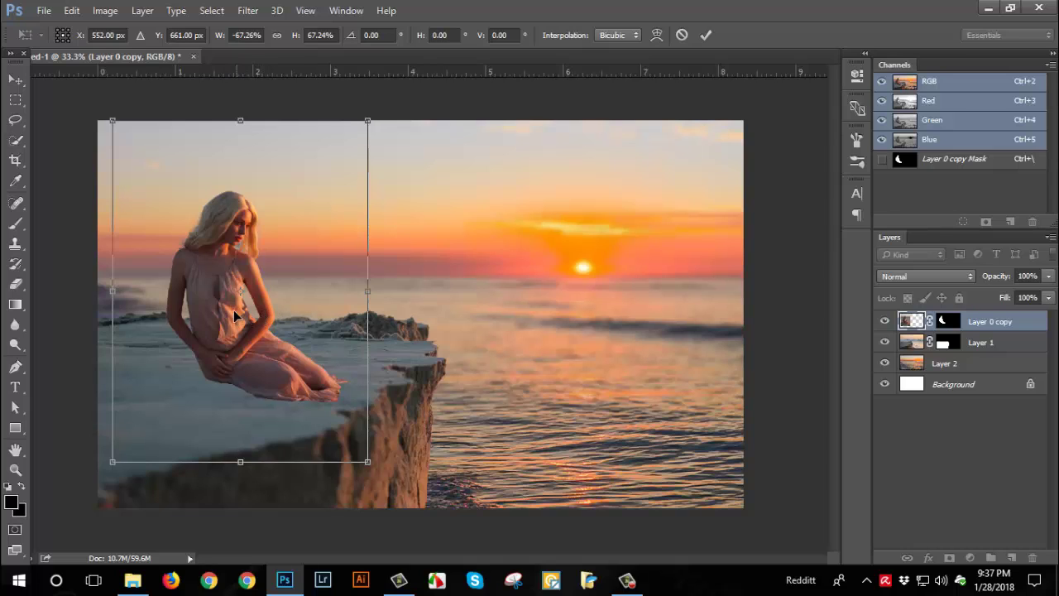
{"action": "left_click_drag", "start_coordinate": [236, 315], "coordinate": [232, 294]}
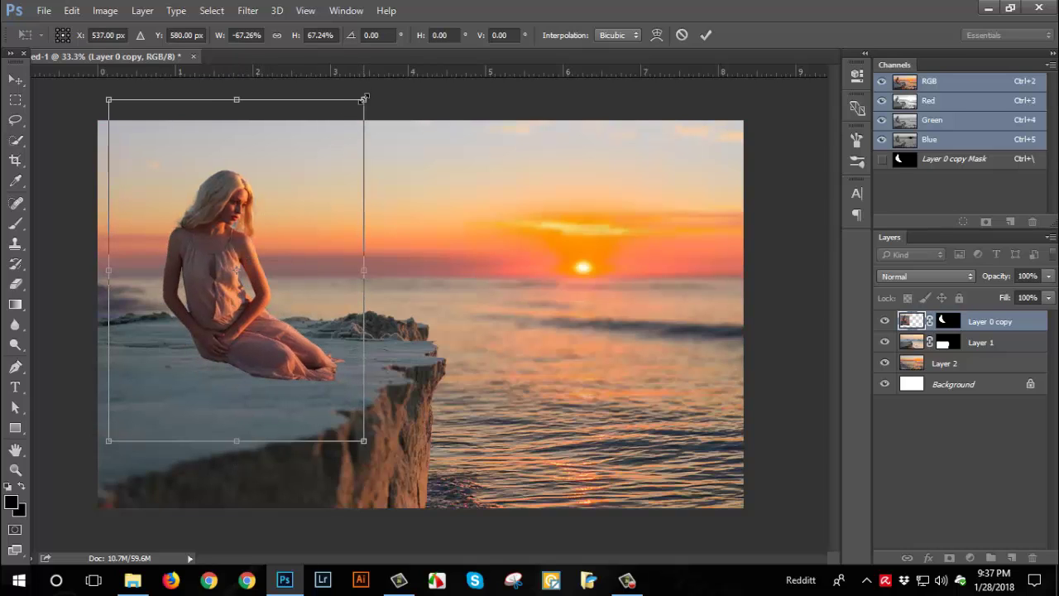
{"action": "left_click_drag", "start_coordinate": [364, 98], "coordinate": [336, 137]}
{"action": "left_click_drag", "start_coordinate": [233, 293], "coordinate": [230, 308]}
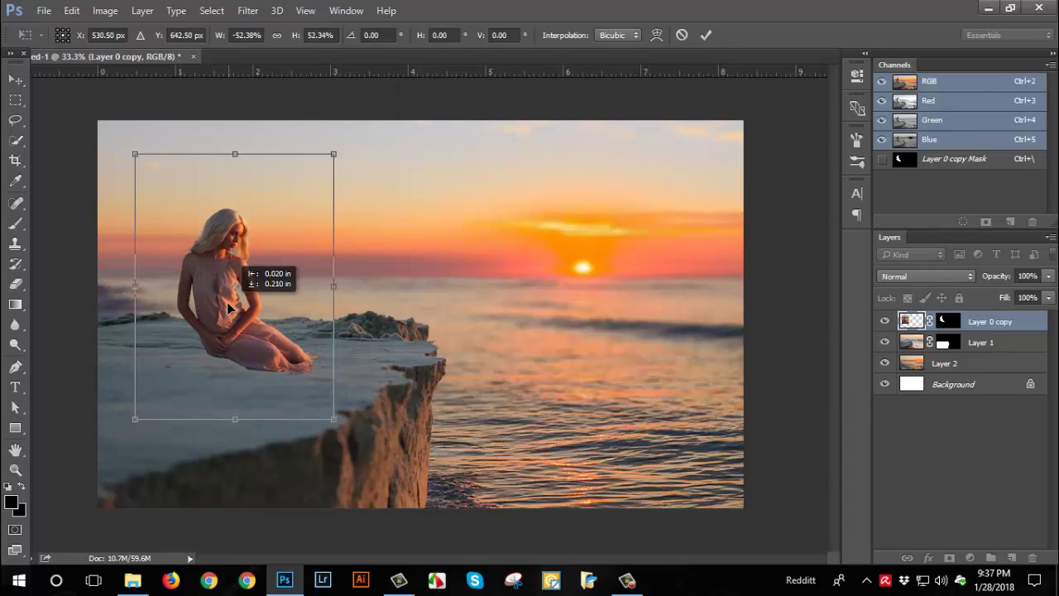
{"action": "key", "text": "Return"}
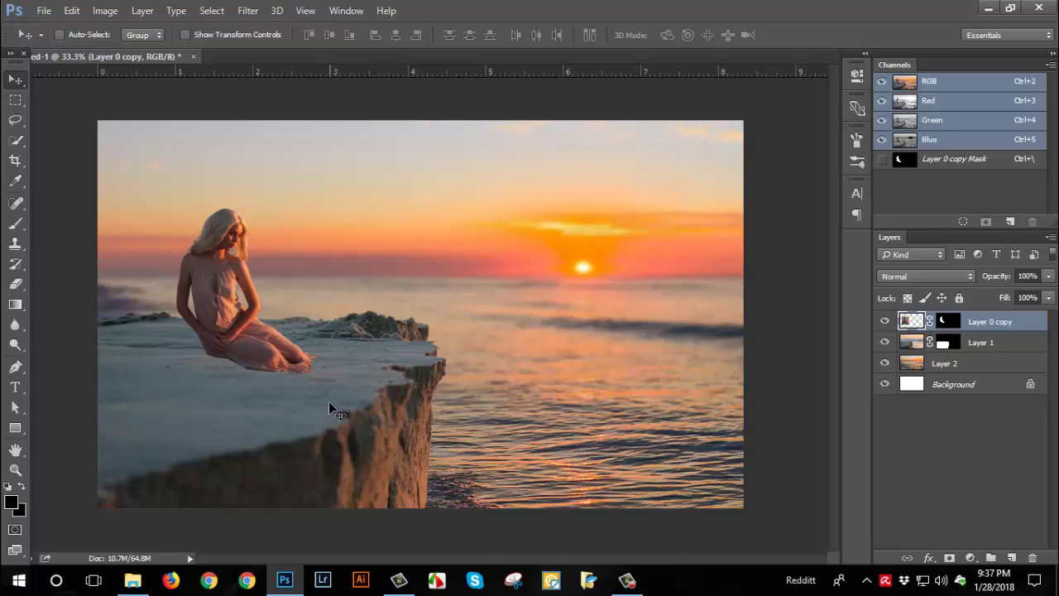
Add empty Layer 3 above the cliff's Layer 1, below the woman's Layer 0 copy
{"action": "left_click", "coordinate": [993, 343]}
{"action": "left_click", "coordinate": [1011, 558]}
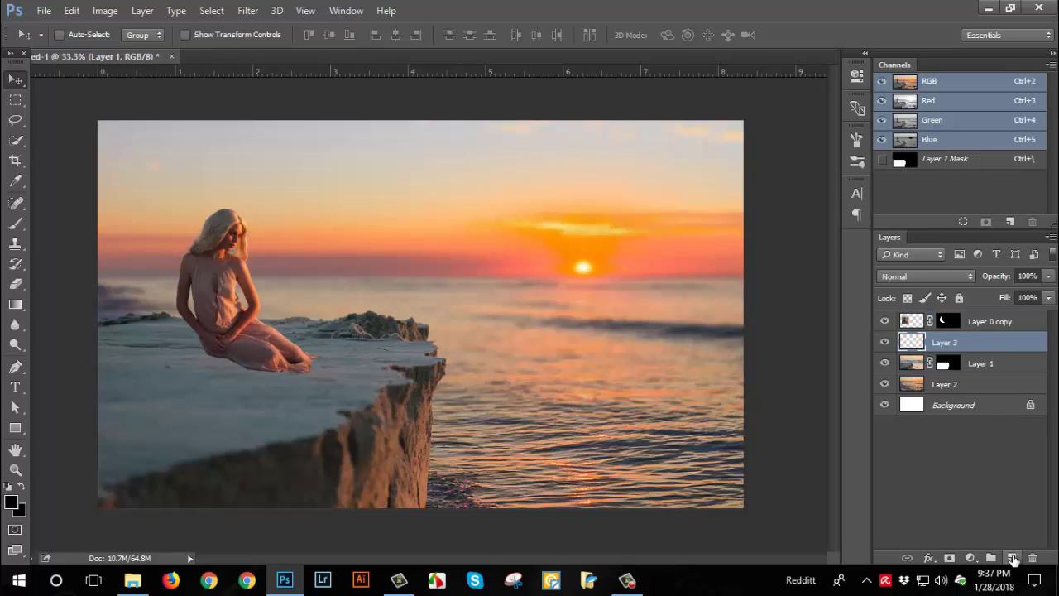
{"action": "left_click_drag", "start_coordinate": [139, 369], "coordinate": [235, 380]}
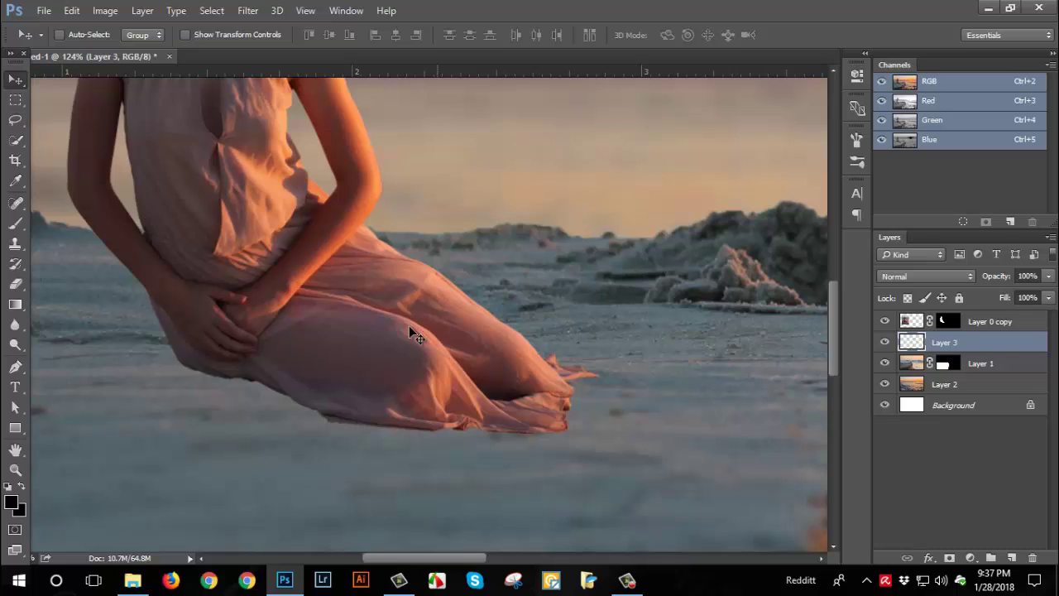
Move Layer 0 copy about 0.19 in higher and slightly left onto the sand top
{"action": "left_click_drag", "start_coordinate": [346, 363], "coordinate": [344, 354]}
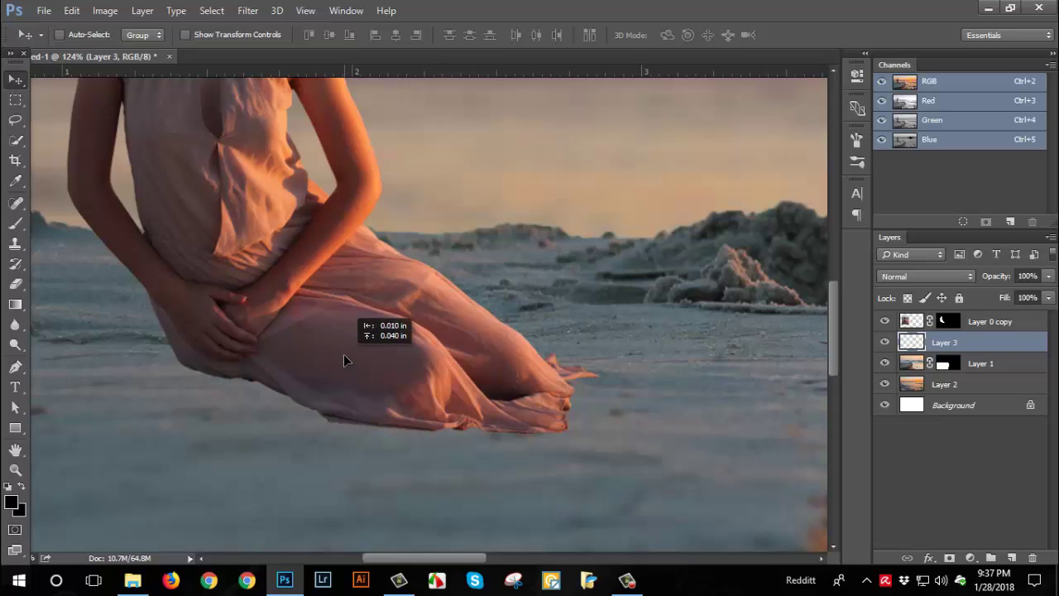
{"action": "left_click", "coordinate": [993, 320]}
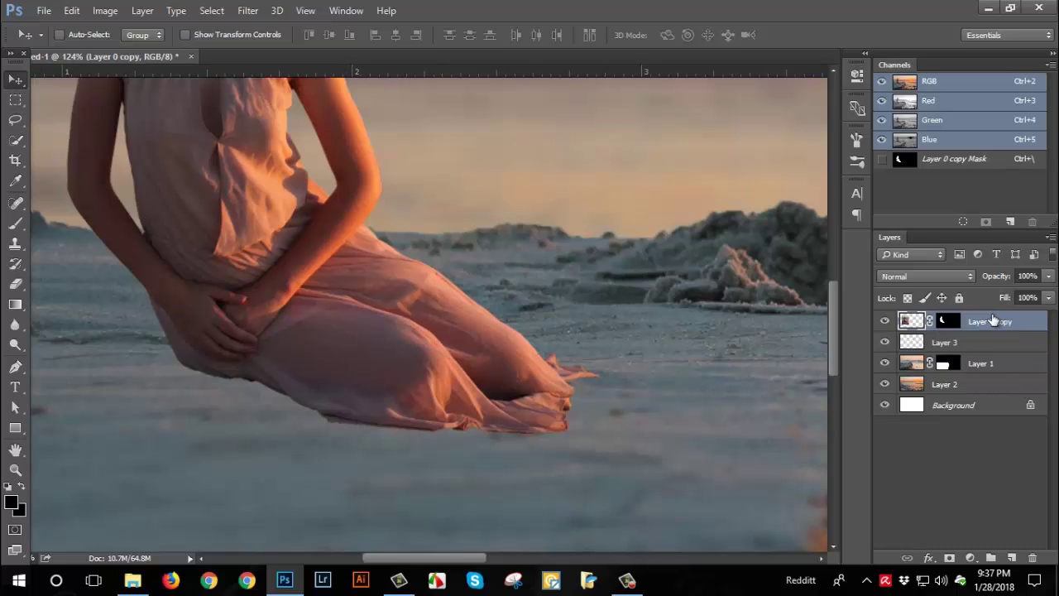
{"action": "left_click_drag", "start_coordinate": [433, 395], "coordinate": [436, 338]}
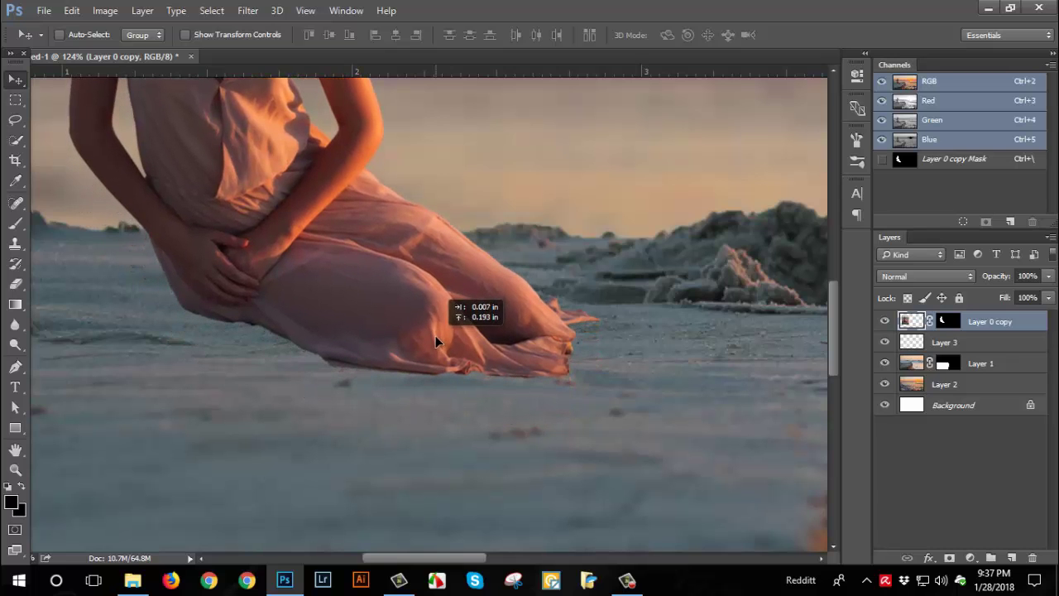
{"action": "left_click_drag", "start_coordinate": [436, 335], "coordinate": [427, 339]}
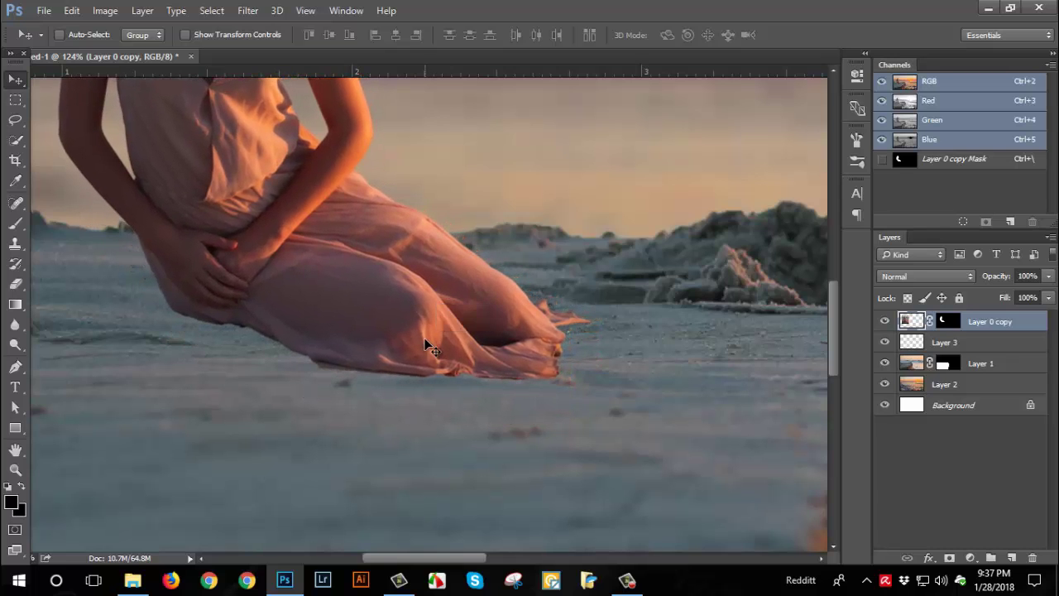
{"action": "scroll", "coordinate": [427, 339], "scroll_direction": "down", "scroll_amount": 4}
{"action": "scroll", "coordinate": [347, 315], "scroll_direction": "down", "scroll_amount": 2}
{"action": "scroll", "coordinate": [294, 294], "scroll_direction": "up", "scroll_amount": 1}
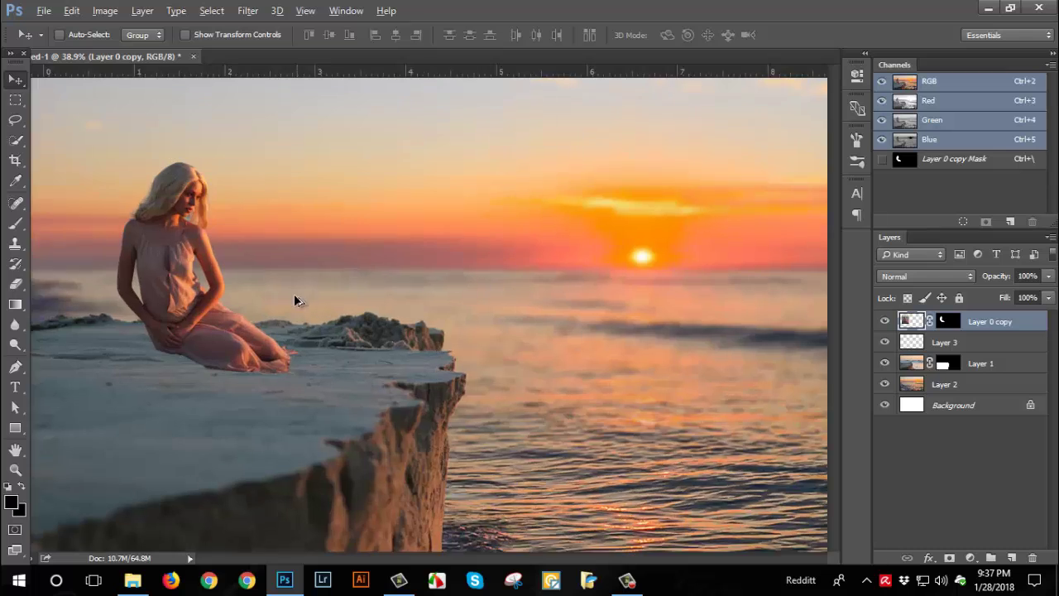
{"action": "scroll", "coordinate": [104, 362], "scroll_direction": "up", "scroll_amount": 2}
{"action": "scroll", "coordinate": [103, 363], "scroll_direction": "up", "scroll_amount": 2}
{"action": "left_click_drag", "start_coordinate": [107, 417], "coordinate": [173, 429]}
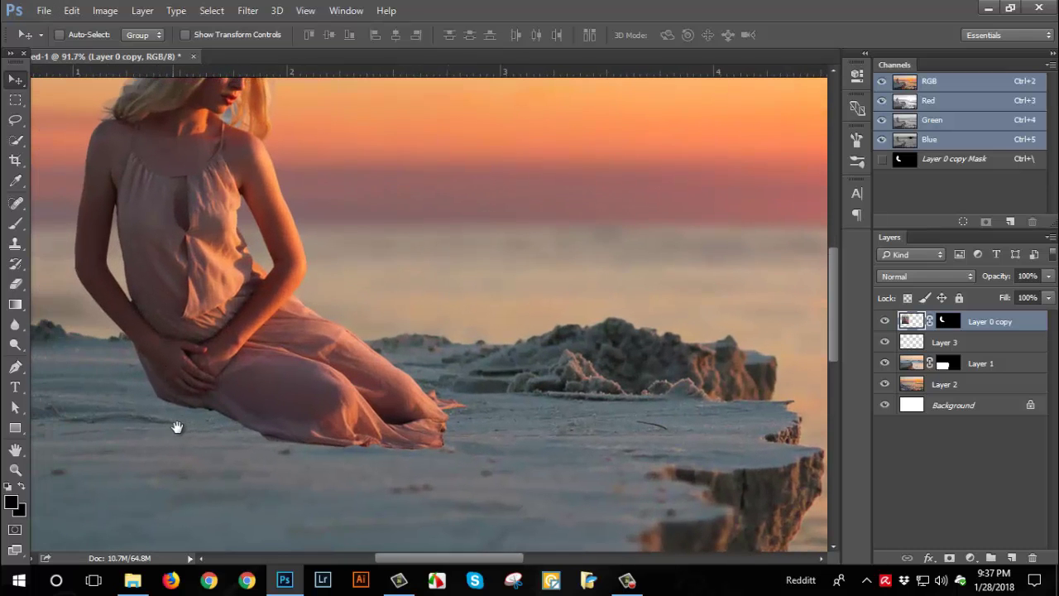
Set up a soft black brush at 37 px and about 39% opacity
{"action": "key", "text": "b"}
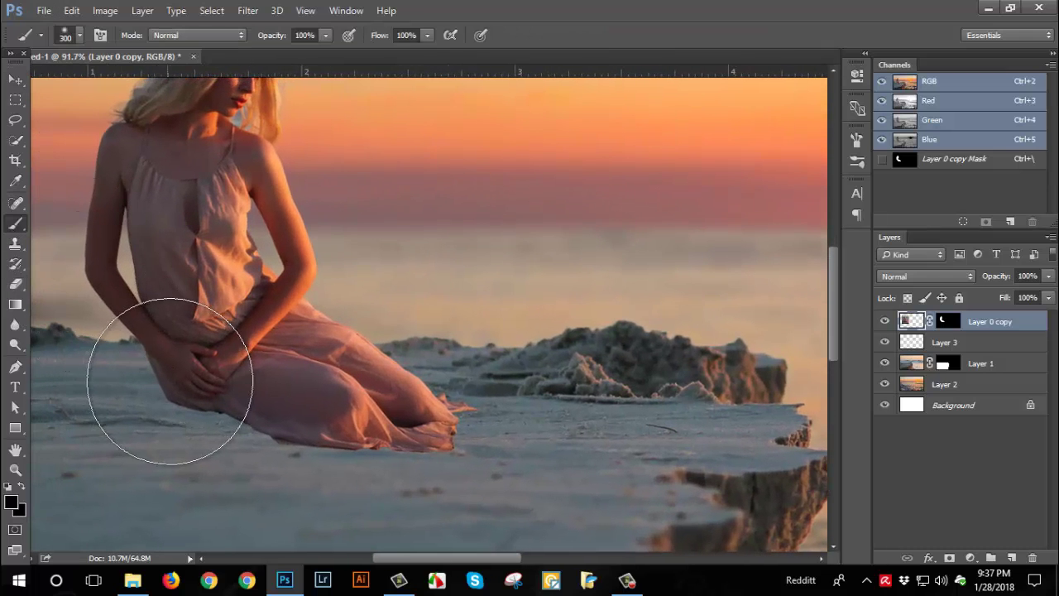
{"action": "right_click", "coordinate": [245, 390]}
{"action": "left_click", "coordinate": [269, 356]}
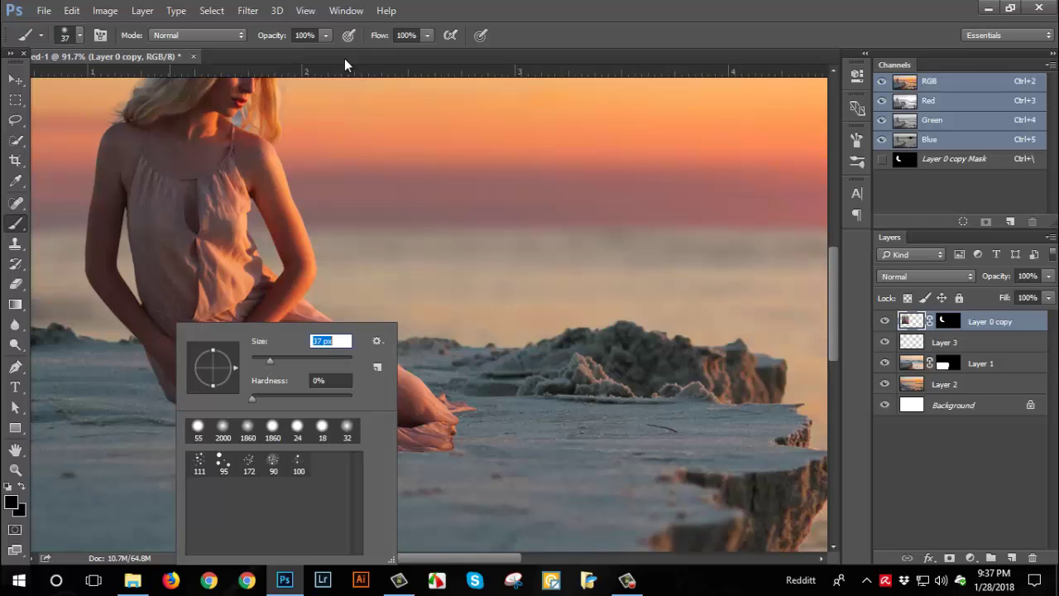
{"action": "left_click", "coordinate": [326, 35]}
{"action": "left_click_drag", "start_coordinate": [327, 53], "coordinate": [276, 52]}
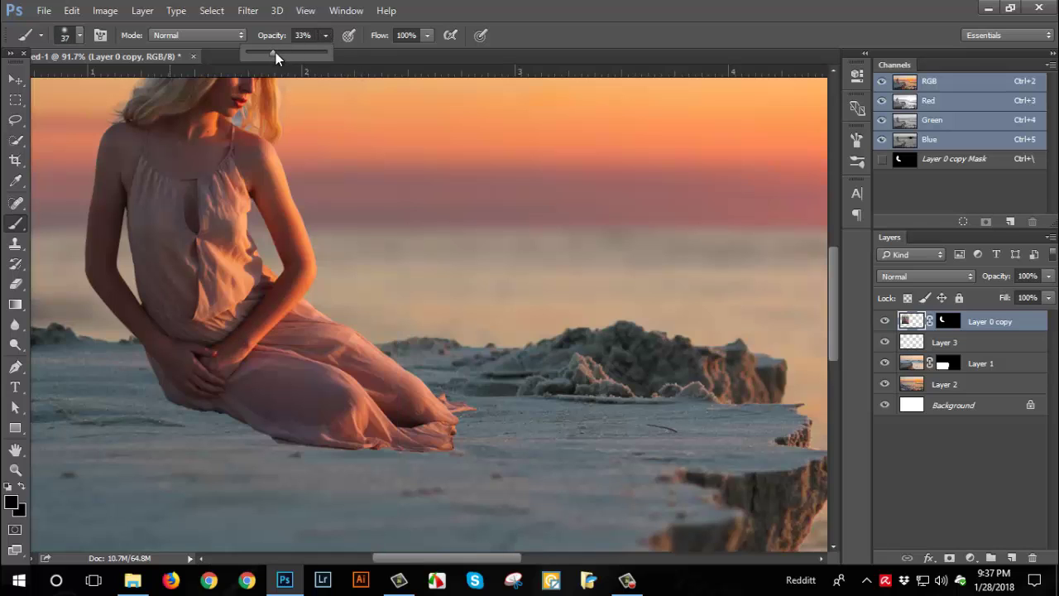
{"action": "left_click", "coordinate": [168, 403]}
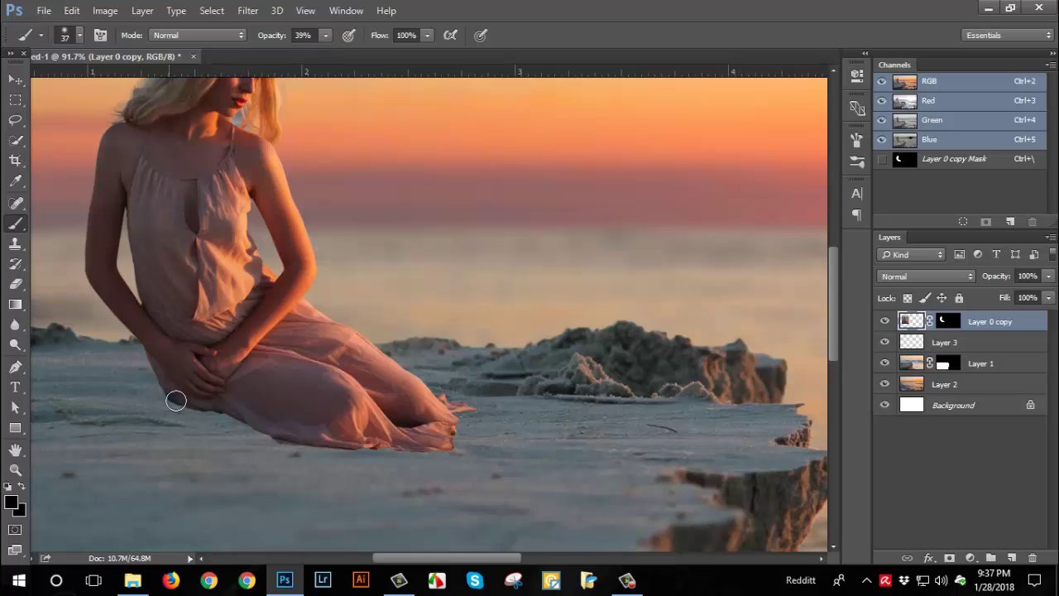
{"action": "key", "text": "ctrl+z"}
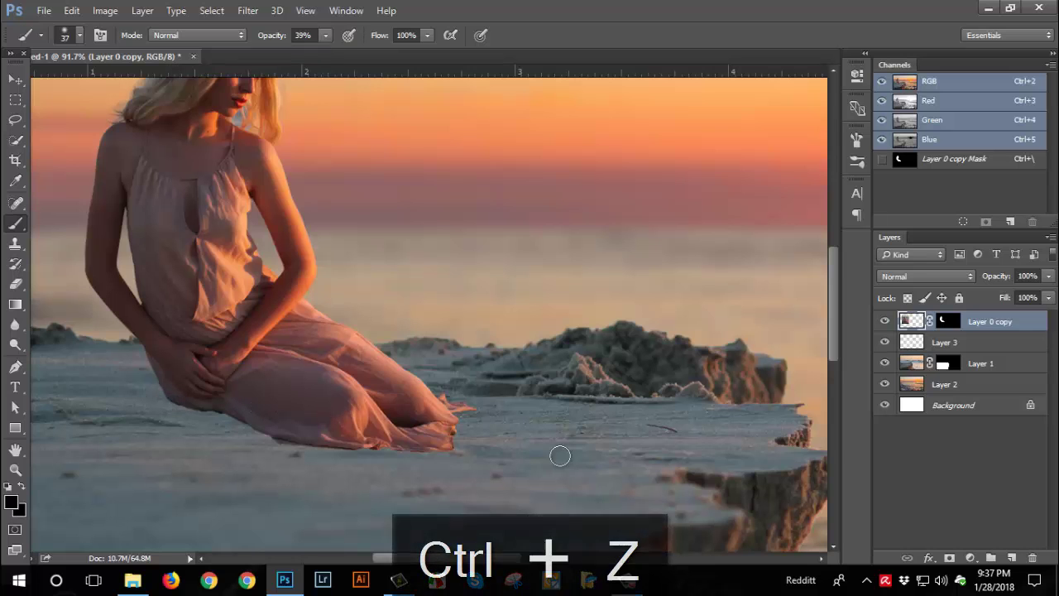
On Layer 3, paint a soft dark shadow along the dress hem and hands, then zoom out
{"action": "left_click", "coordinate": [985, 342]}
{"action": "scroll", "coordinate": [211, 408], "scroll_direction": "up", "scroll_amount": 4}
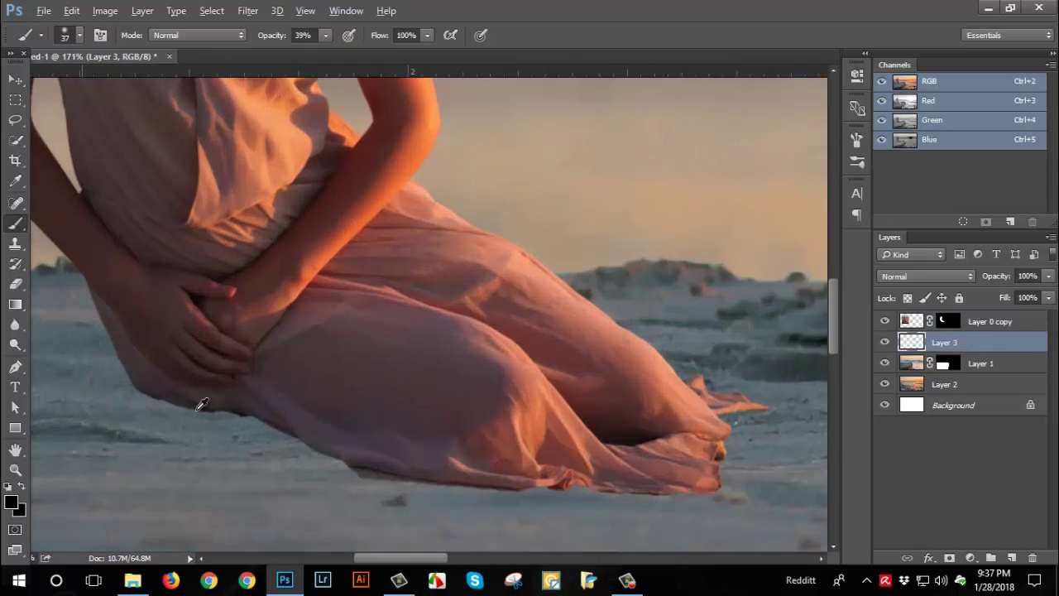
{"action": "mouse_move", "coordinate": [170, 399]}
{"action": "left_mouse_down"}
{"action": "mouse_move", "coordinate": [349, 454]}
{"action": "mouse_move", "coordinate": [616, 481]}
{"action": "mouse_move", "coordinate": [517, 483]}
{"action": "mouse_move", "coordinate": [419, 463]}
{"action": "mouse_move", "coordinate": [373, 452]}
{"action": "mouse_move", "coordinate": [468, 468]}
{"action": "mouse_move", "coordinate": [301, 434]}
{"action": "mouse_move", "coordinate": [224, 397]}
{"action": "mouse_move", "coordinate": [239, 400]}
{"action": "mouse_move", "coordinate": [161, 390]}
{"action": "mouse_move", "coordinate": [142, 366]}
{"action": "mouse_move", "coordinate": [322, 421]}
{"action": "mouse_move", "coordinate": [279, 400]}
{"action": "left_mouse_up"}
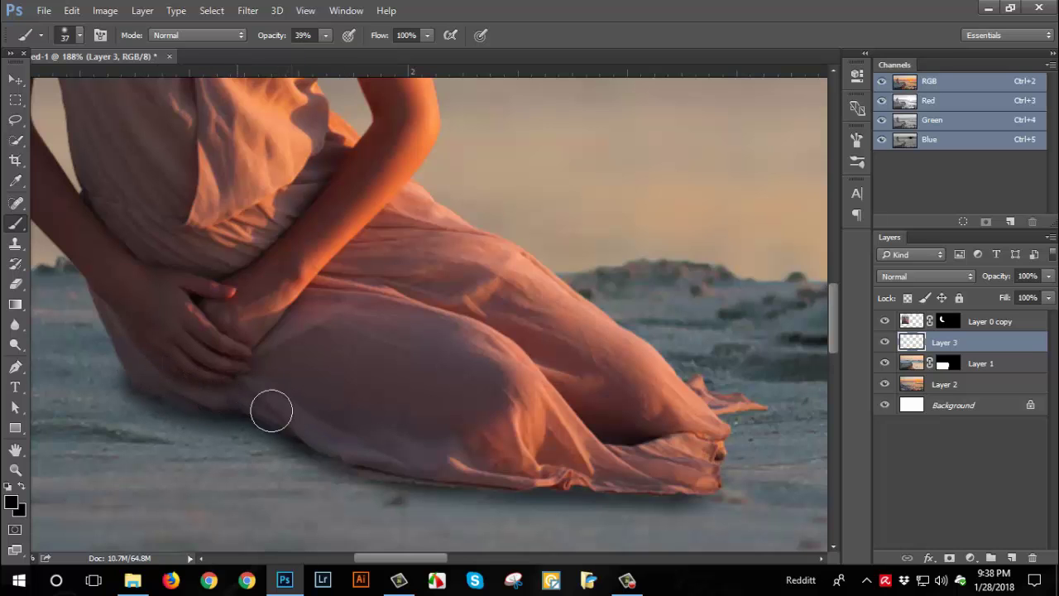
{"action": "scroll", "coordinate": [402, 442], "scroll_direction": "down", "scroll_amount": 3, "text": "alt"}
{"action": "scroll", "coordinate": [324, 421], "scroll_direction": "up", "scroll_amount": 2, "text": "alt"}
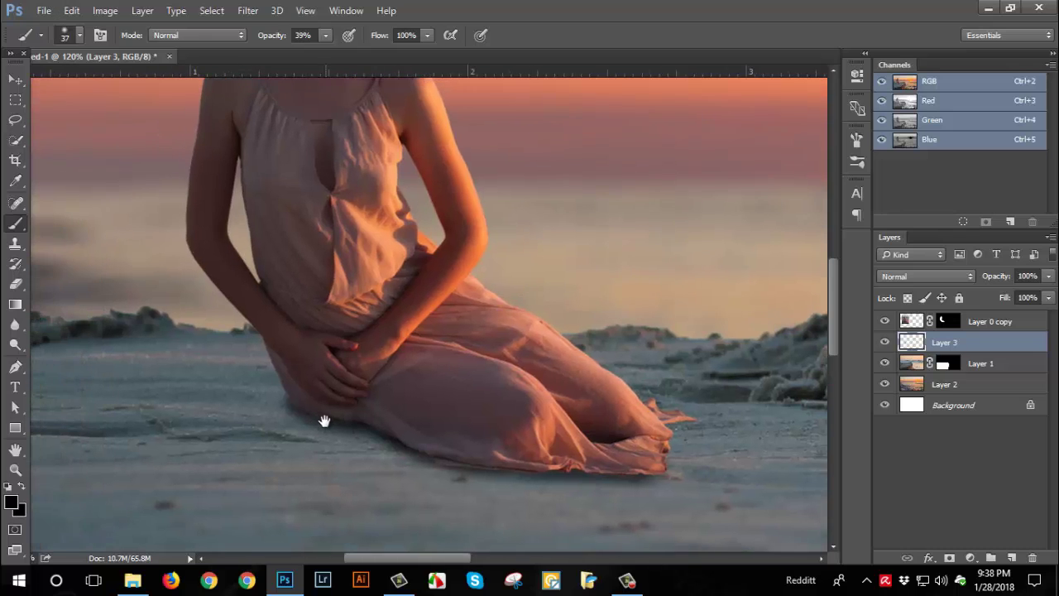
{"action": "scroll", "coordinate": [697, 436], "scroll_direction": "up", "scroll_amount": 2, "text": "alt"}
{"action": "scroll", "coordinate": [687, 436], "scroll_direction": "down", "scroll_amount": 2, "text": "alt"}
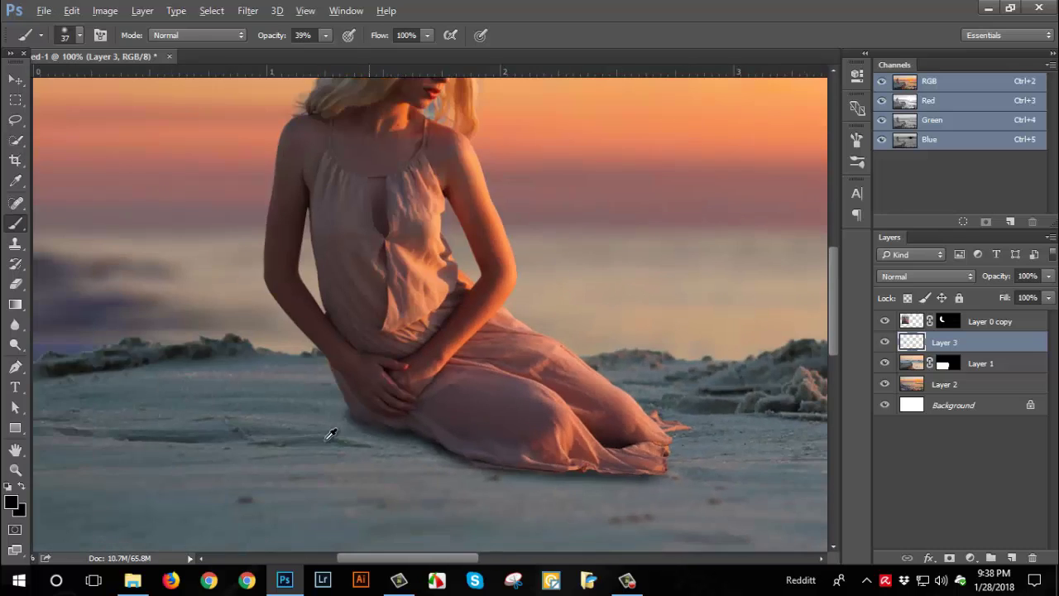
{"action": "scroll", "coordinate": [327, 433], "scroll_direction": "up", "scroll_amount": 2, "text": "alt"}
{"action": "scroll", "coordinate": [342, 421], "scroll_direction": "up", "scroll_amount": 2, "text": "alt"}
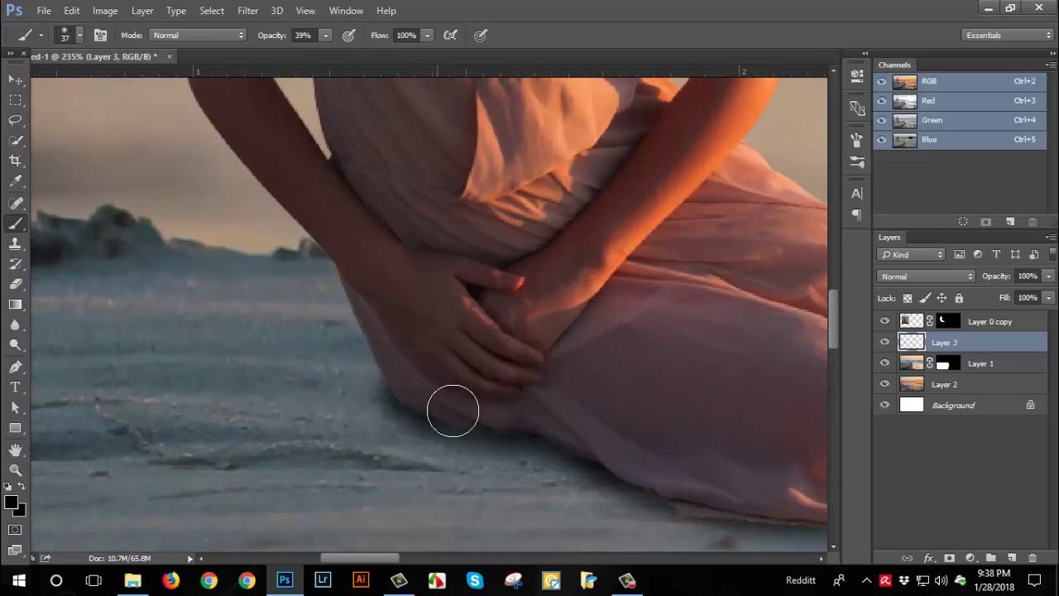
{"action": "scroll", "coordinate": [631, 451], "scroll_direction": "down", "scroll_amount": 2, "text": "alt"}
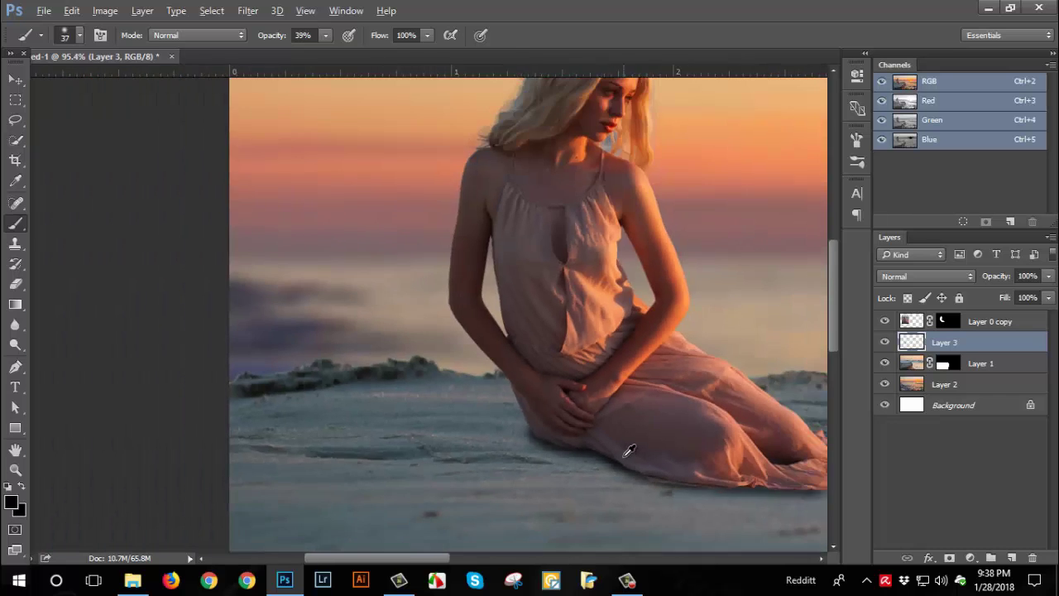
{"action": "scroll", "coordinate": [627, 449], "scroll_direction": "down", "scroll_amount": 2, "text": "alt"}
{"action": "scroll", "coordinate": [639, 472], "scroll_direction": "down", "scroll_amount": 2, "text": "alt"}
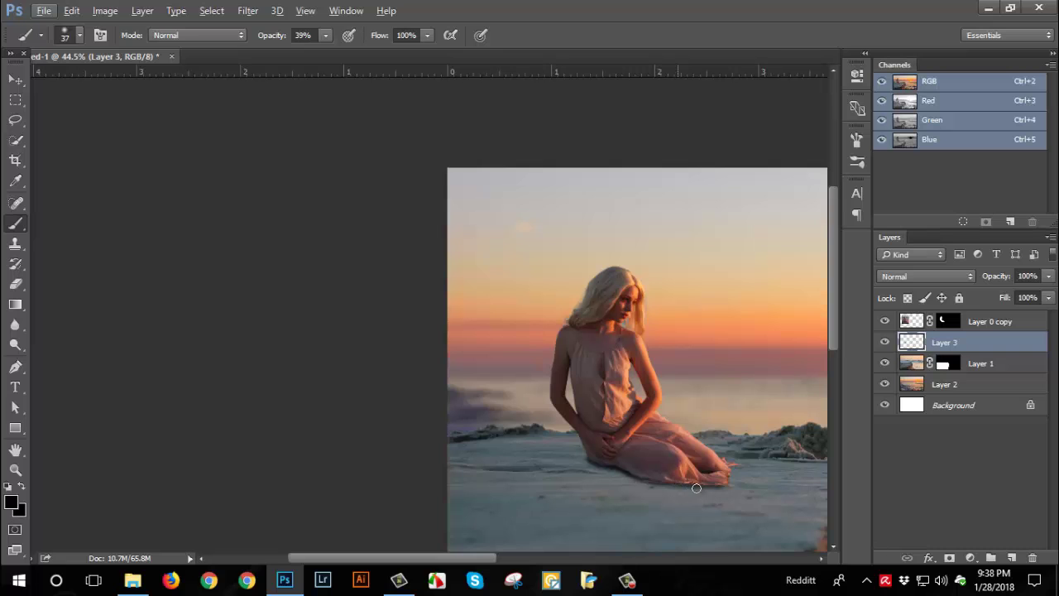
Duplicate Layer 0 copy and apply Exposure -20.00 with gamma 9.99
{"action": "left_click_drag", "start_coordinate": [684, 467], "coordinate": [553, 420]}
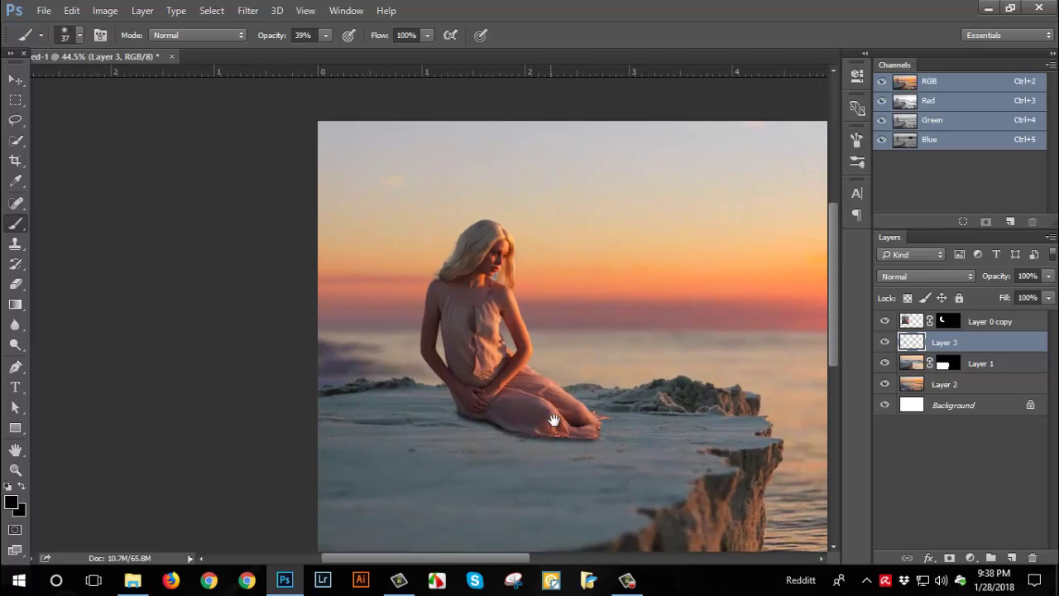
{"action": "left_click", "coordinate": [915, 322]}
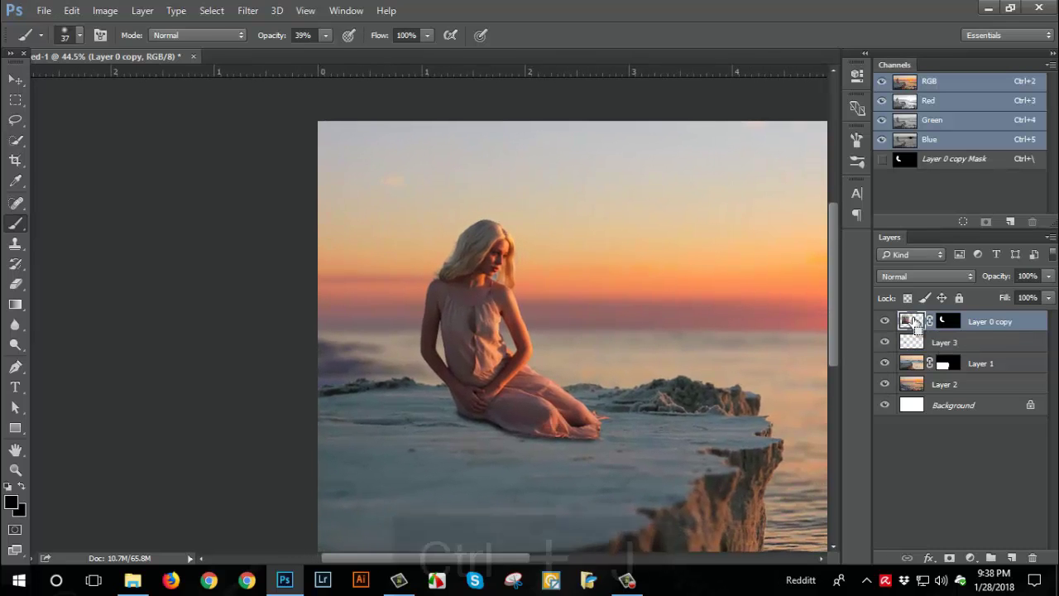
{"action": "key", "text": "ctrl+j"}
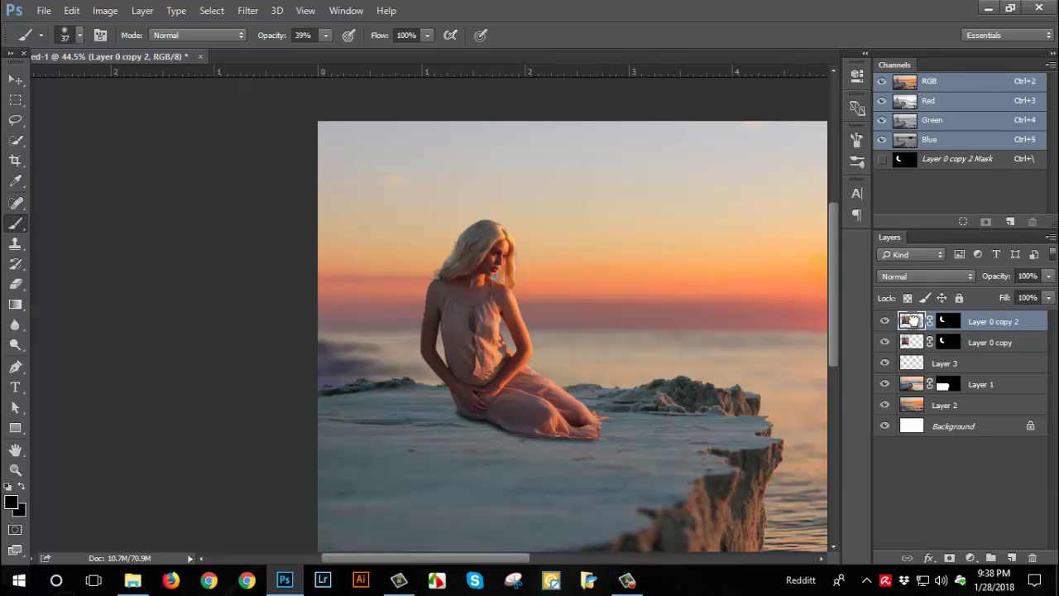
{"action": "left_click_drag", "start_coordinate": [912, 321], "coordinate": [919, 354]}
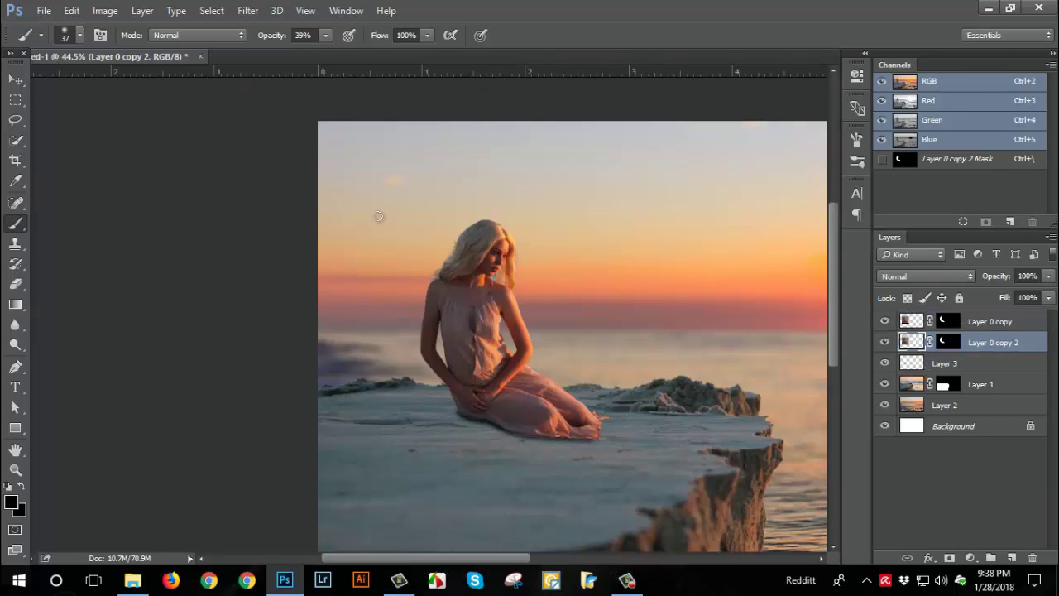
{"action": "left_click", "coordinate": [106, 11]}
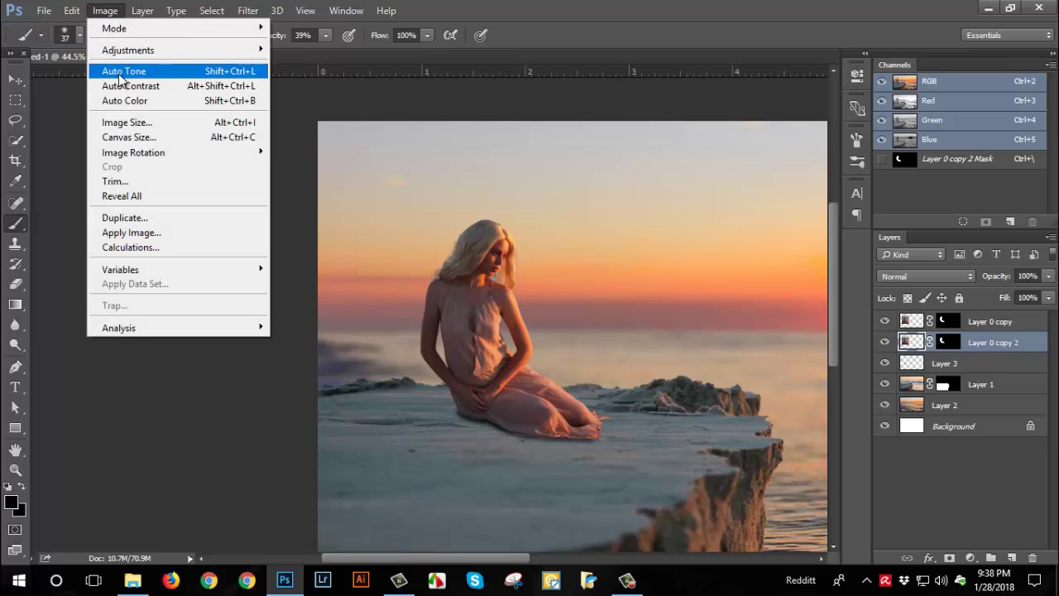
{"action": "mouse_move", "coordinate": [129, 50]}
{"action": "left_click", "coordinate": [343, 96]}
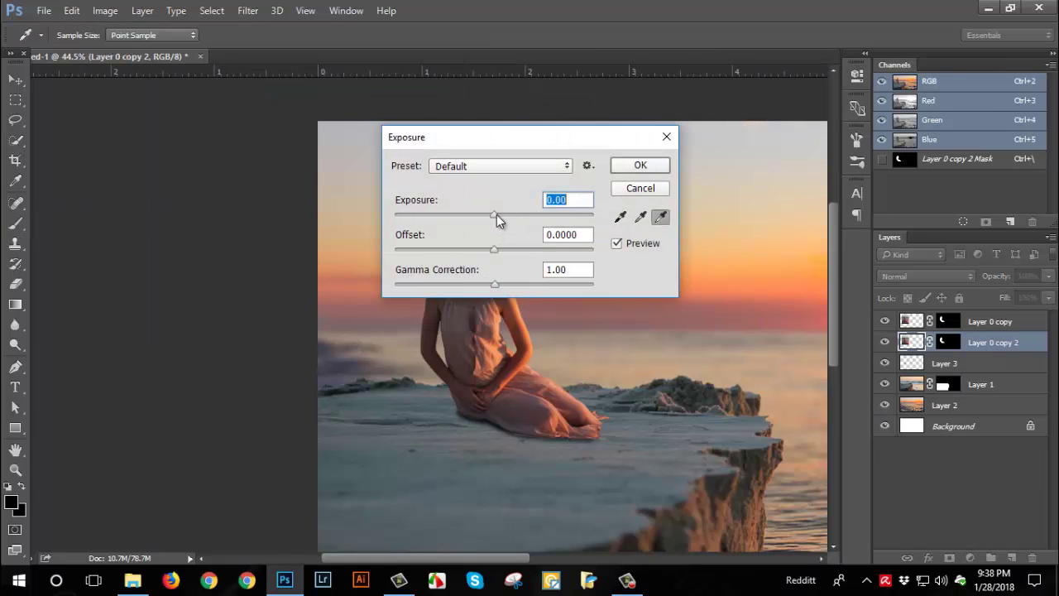
{"action": "left_click_drag", "start_coordinate": [495, 216], "coordinate": [354, 207]}
{"action": "left_click_drag", "start_coordinate": [495, 285], "coordinate": [386, 295]}
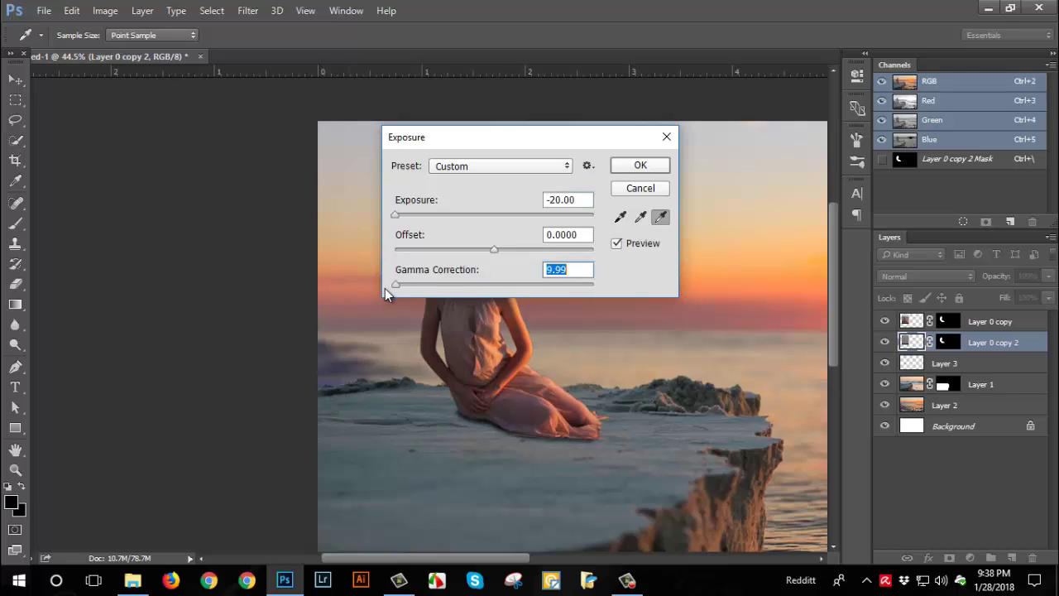
{"action": "left_click", "coordinate": [641, 165]}
{"action": "key", "text": "b"}
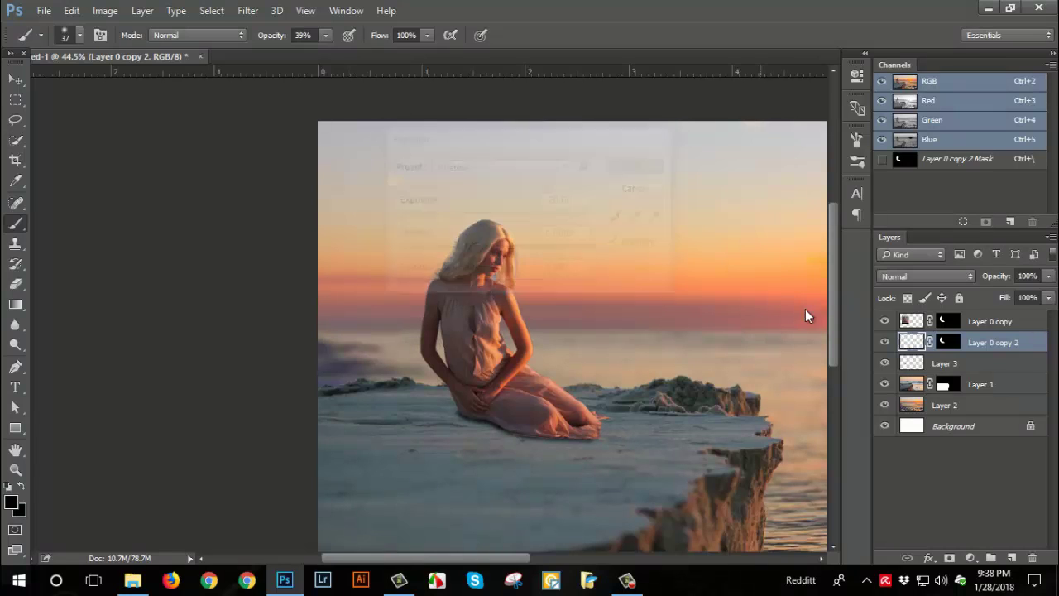
Delete the washed-out duplicate and make Layer 0 copy visible again
{"action": "left_click", "coordinate": [885, 322]}
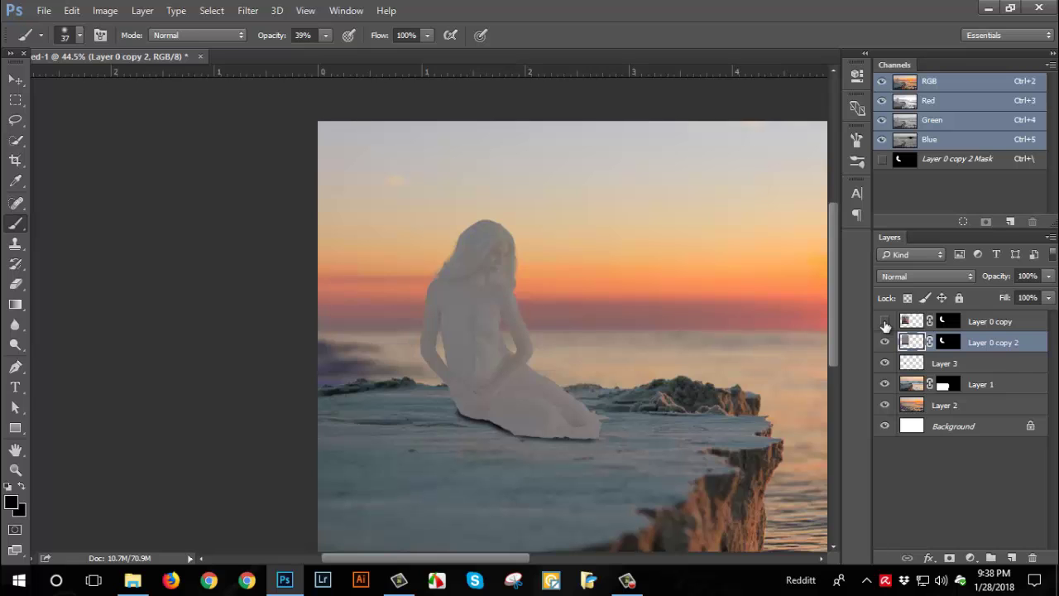
{"action": "left_click", "coordinate": [885, 322]}
{"action": "key", "text": "ctrl+z"}
{"action": "key", "text": "ctrl+z"}
{"action": "left_click", "coordinate": [885, 339]}
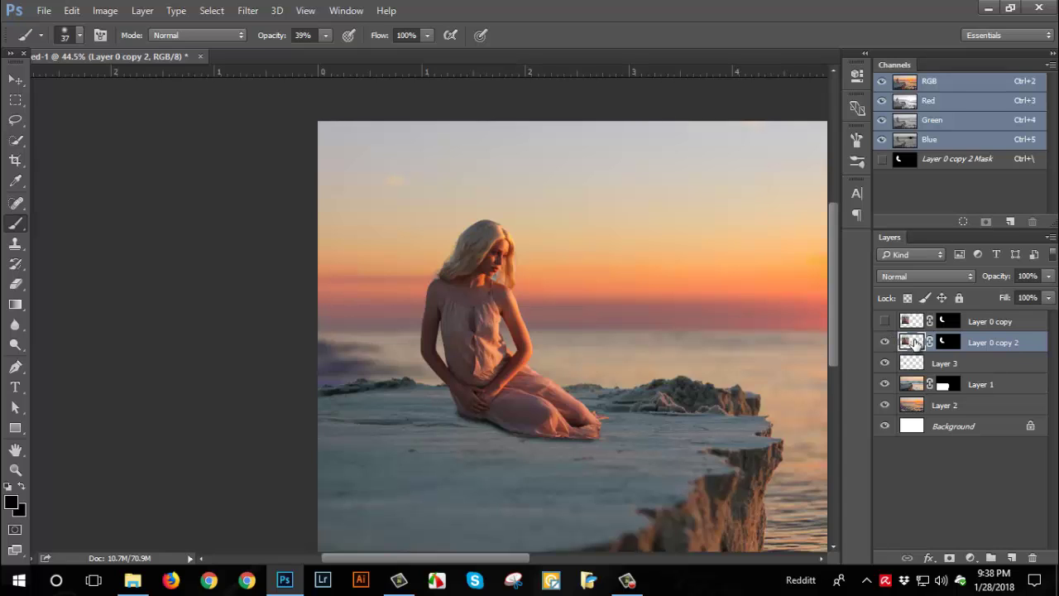
{"action": "key", "text": "Delete"}
{"action": "left_click", "coordinate": [907, 322]}
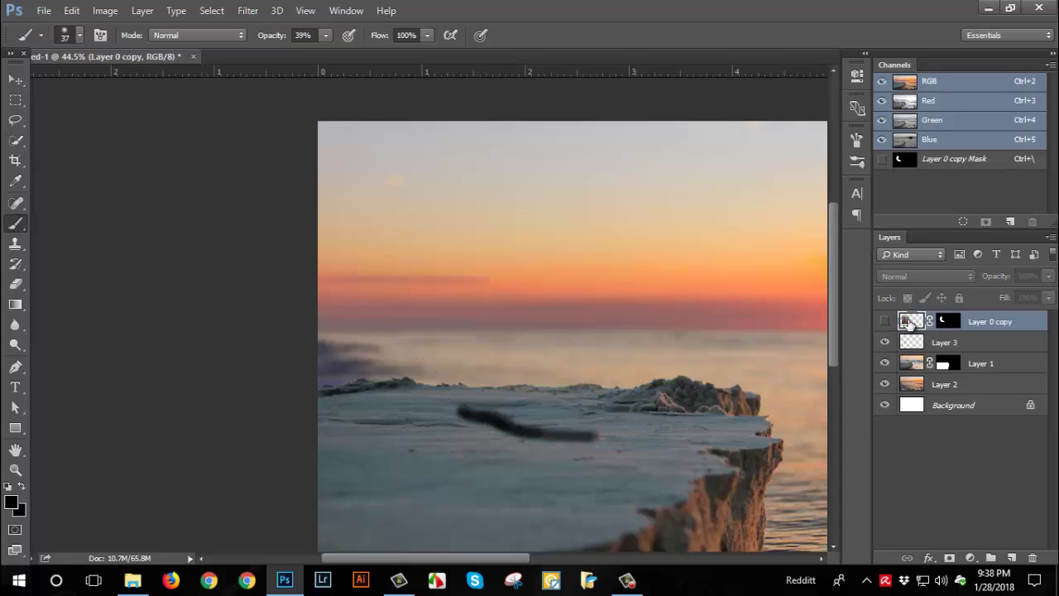
{"action": "left_click", "coordinate": [886, 321]}
Duplicate the woman again and darken the copy to a black silhouette with Exposure -20
{"action": "key", "text": "ctrl+j"}
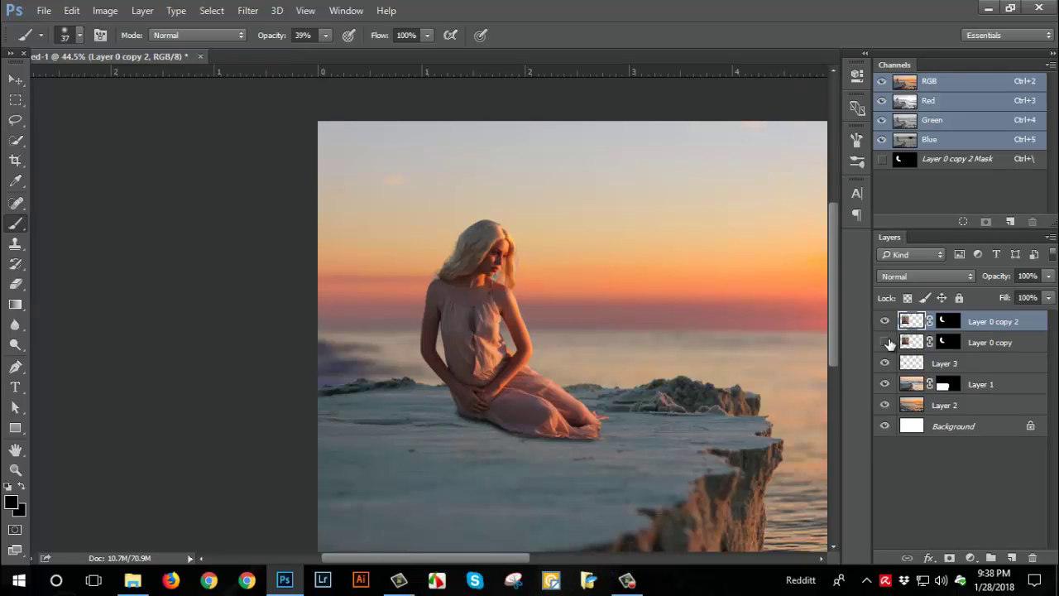
{"action": "left_click", "coordinate": [105, 10]}
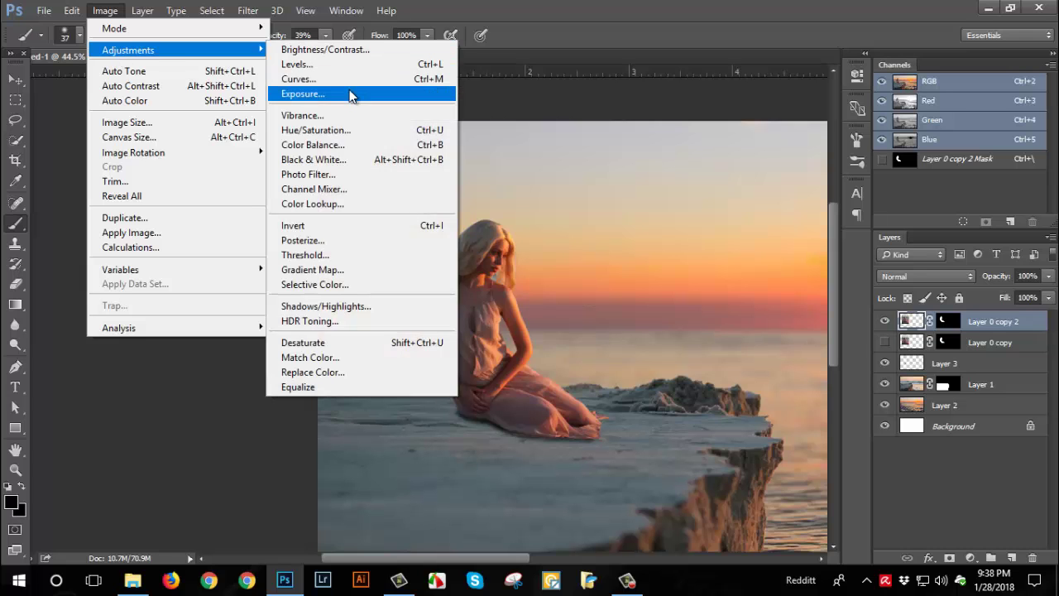
{"action": "left_click", "coordinate": [349, 93]}
{"action": "left_click_drag", "start_coordinate": [494, 217], "coordinate": [384, 216]}
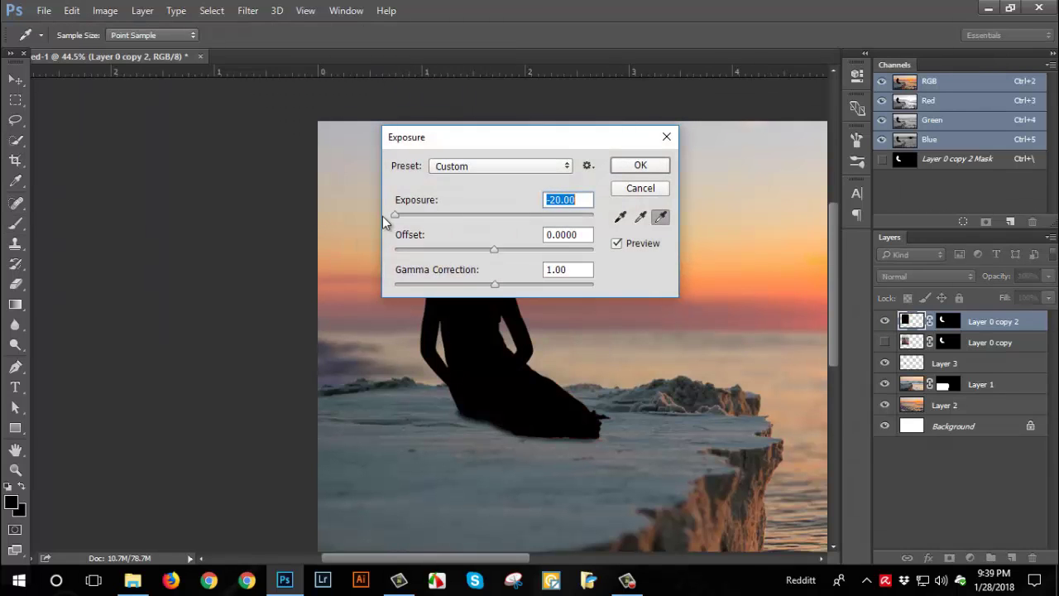
{"action": "left_click", "coordinate": [637, 165]}
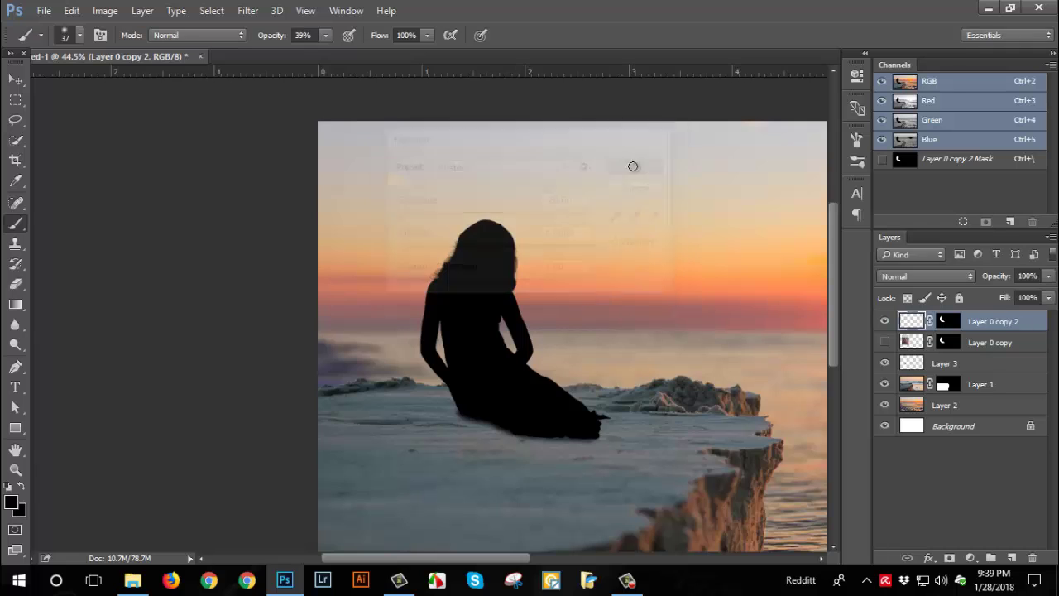
{"action": "key", "text": "ctrl+t"}
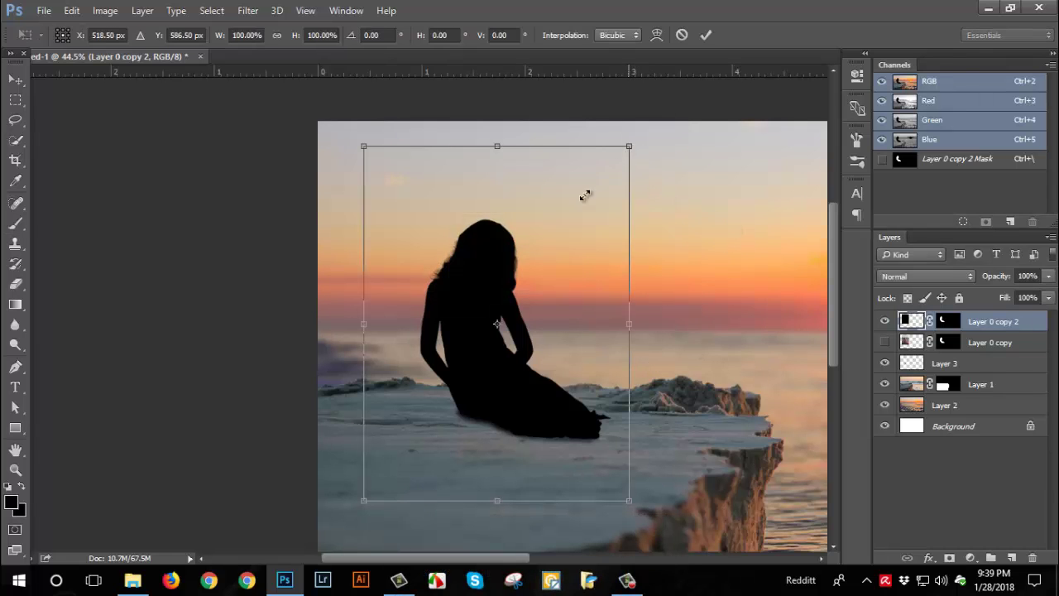
Distort the silhouette to lie flat across the sand to the woman's left
{"action": "mouse_move", "coordinate": [629, 145]}
{"action": "left_mouse_down"}
{"action": "mouse_move", "coordinate": [389, 355]}
{"action": "mouse_move", "coordinate": [567, 272]}
{"action": "mouse_move", "coordinate": [626, 228]}
{"action": "left_mouse_up"}
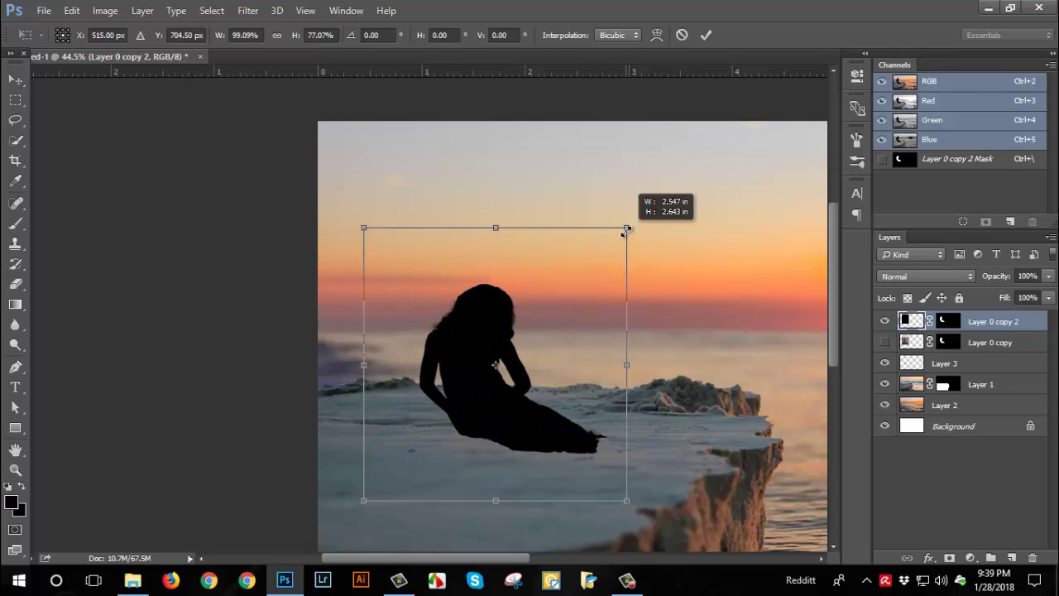
{"action": "key", "text": "ctrl+z"}
{"action": "right_click", "coordinate": [493, 201]}
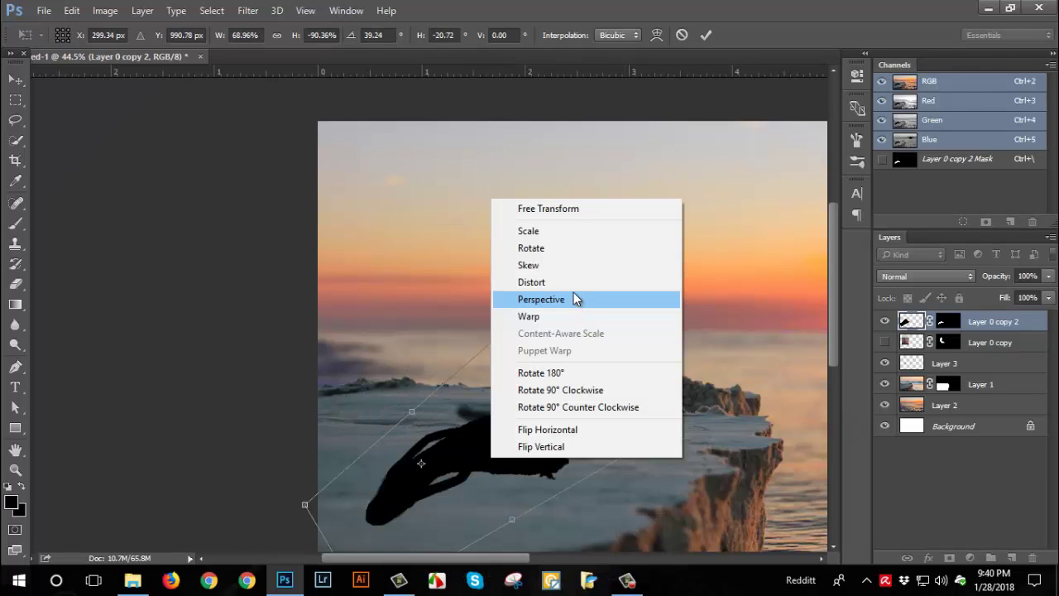
{"action": "left_click", "coordinate": [575, 283]}
{"action": "mouse_move", "coordinate": [518, 319]}
{"action": "left_mouse_down"}
{"action": "mouse_move", "coordinate": [542, 362]}
{"action": "mouse_move", "coordinate": [490, 367]}
{"action": "mouse_move", "coordinate": [494, 378]}
{"action": "mouse_move", "coordinate": [480, 350]}
{"action": "mouse_move", "coordinate": [486, 331]}
{"action": "left_mouse_up"}
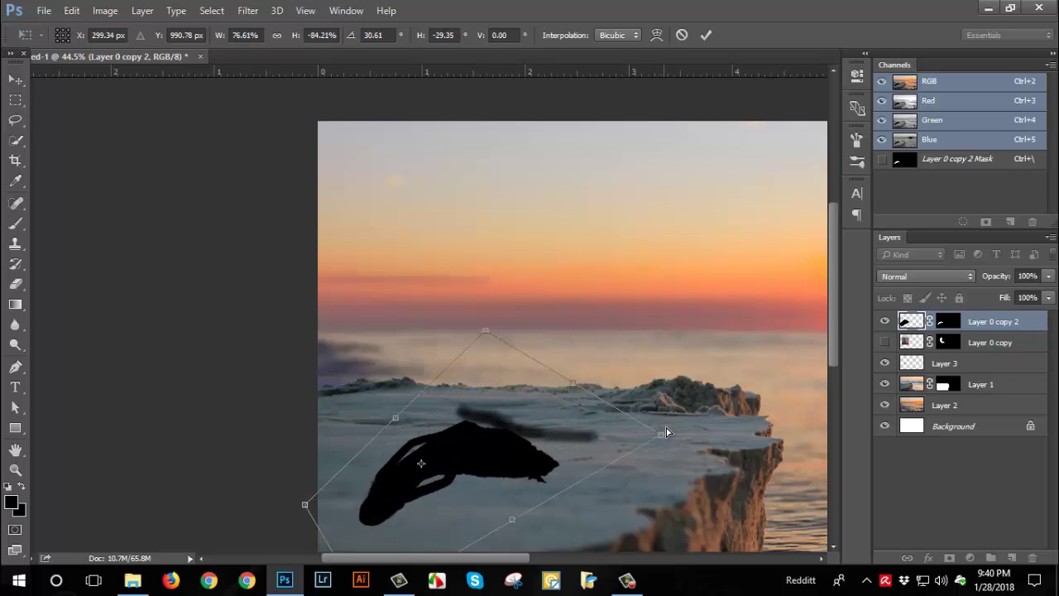
{"action": "left_click_drag", "start_coordinate": [667, 432], "coordinate": [665, 409]}
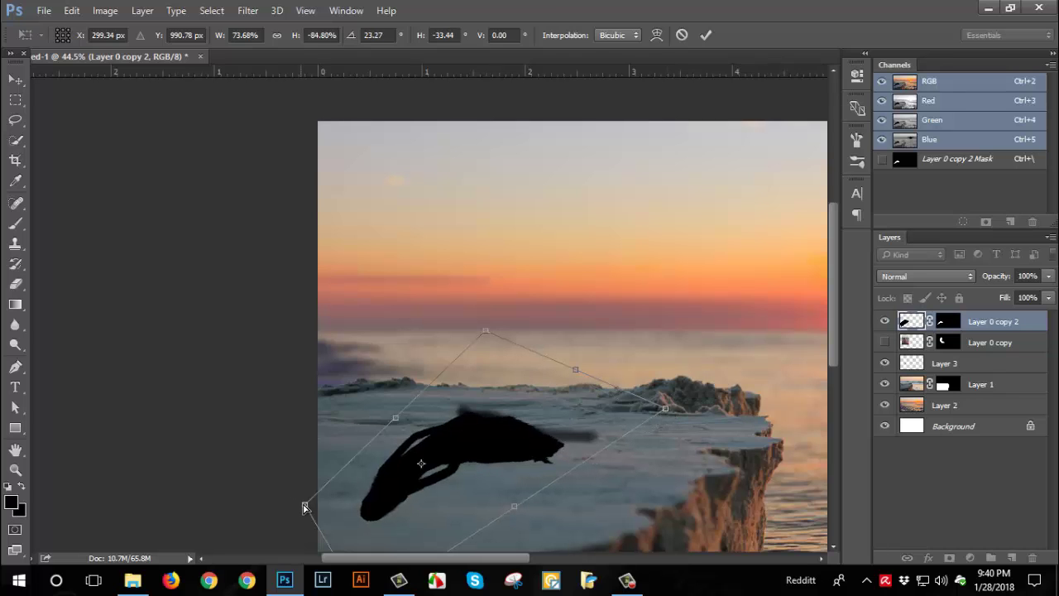
{"action": "mouse_move", "coordinate": [305, 507]}
{"action": "left_mouse_down"}
{"action": "mouse_move", "coordinate": [230, 489]}
{"action": "mouse_move", "coordinate": [144, 444]}
{"action": "left_mouse_up"}
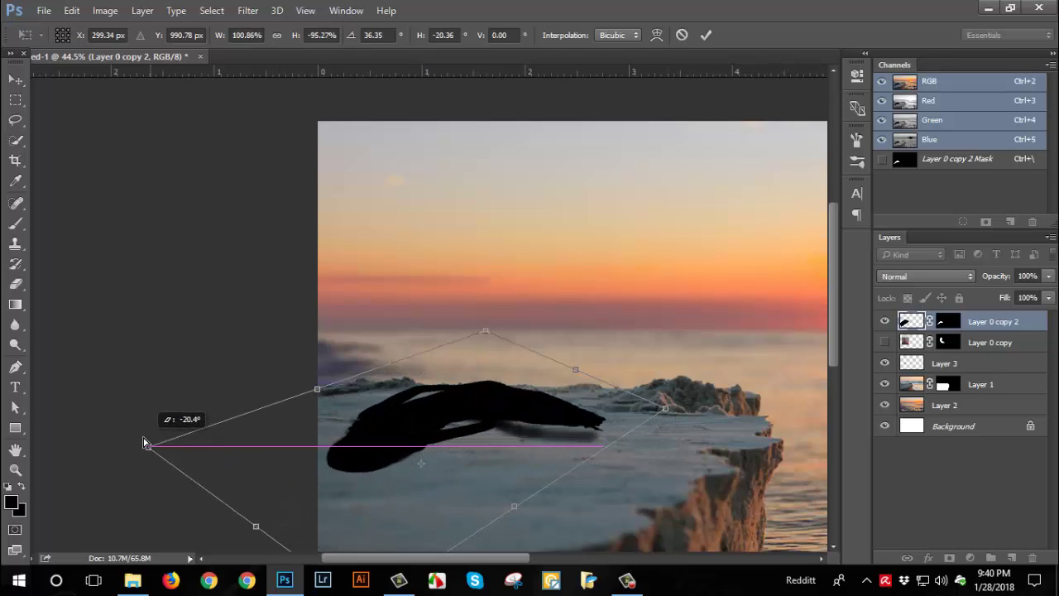
{"action": "left_click_drag", "start_coordinate": [484, 430], "coordinate": [450, 463]}
{"action": "key", "text": "Return"}
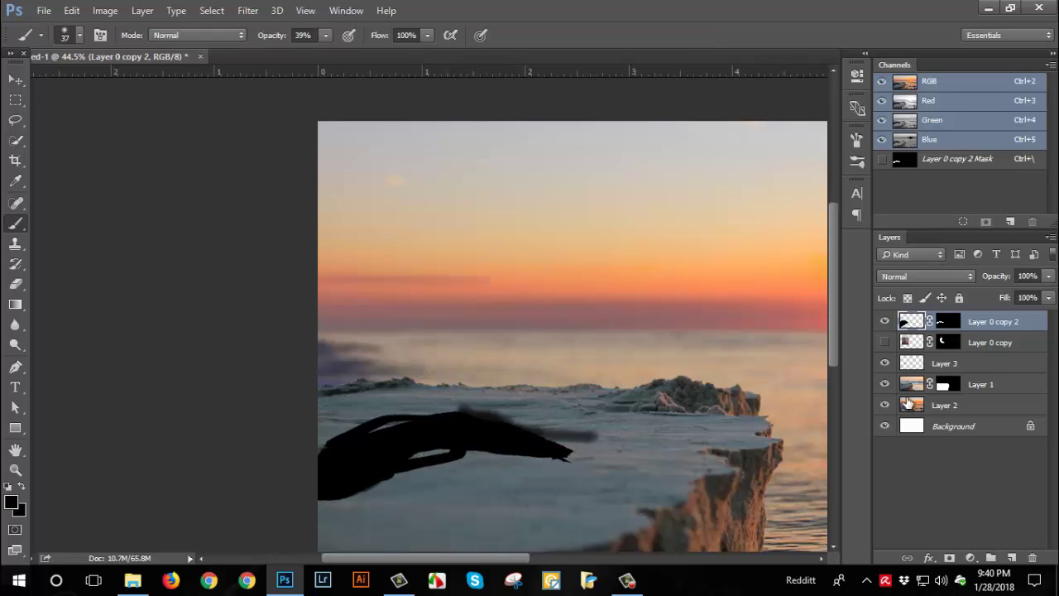
Move the shadow layer beneath the woman's layer and set its opacity to 41%
{"action": "left_click", "coordinate": [886, 343]}
{"action": "left_click_drag", "start_coordinate": [952, 323], "coordinate": [987, 348]}
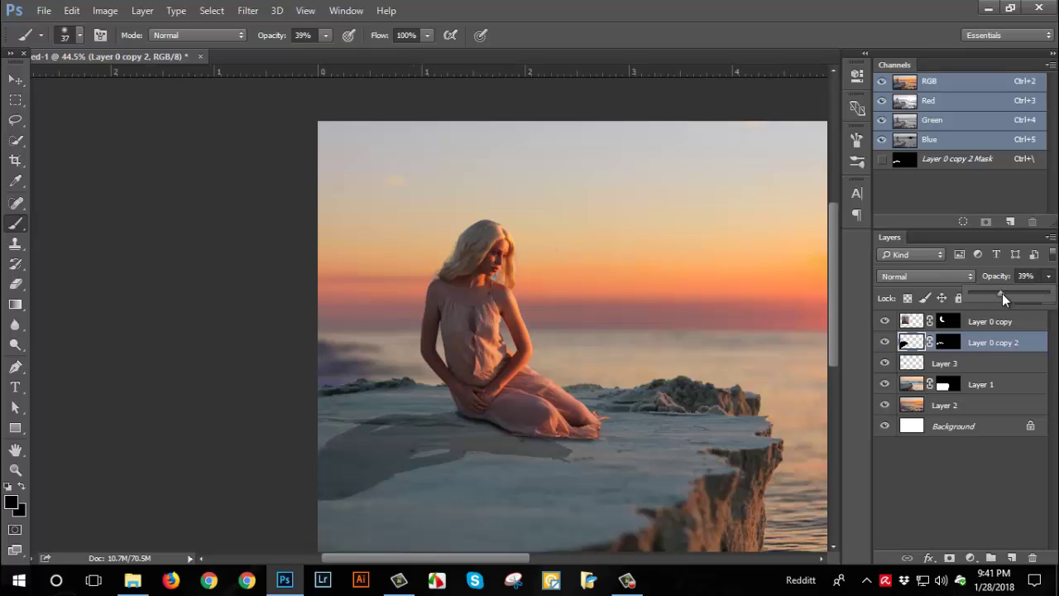
{"action": "left_click_drag", "start_coordinate": [1002, 293], "coordinate": [1004, 294]}
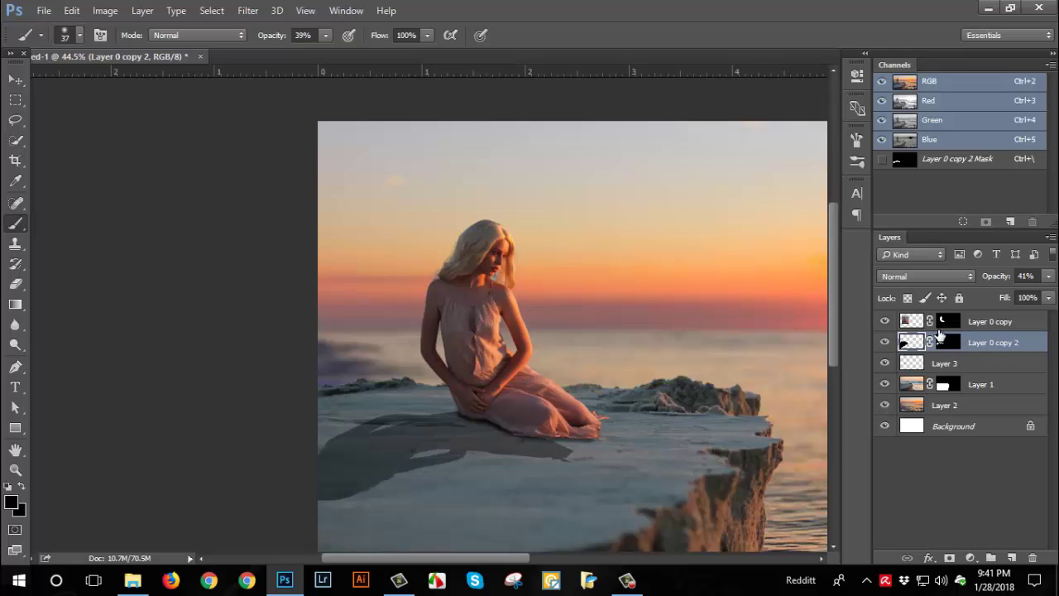
Apply a Gaussian Blur to Layer 0 copy 2 to soften the shadow's edges
{"action": "left_click", "coordinate": [248, 11]}
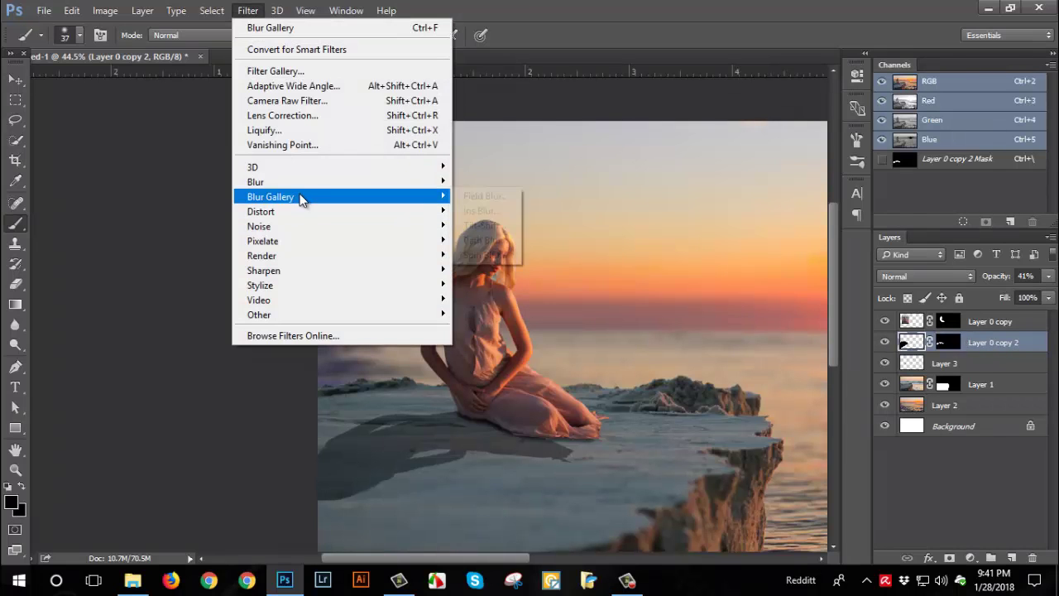
{"action": "mouse_move", "coordinate": [256, 181]}
{"action": "left_click", "coordinate": [492, 239]}
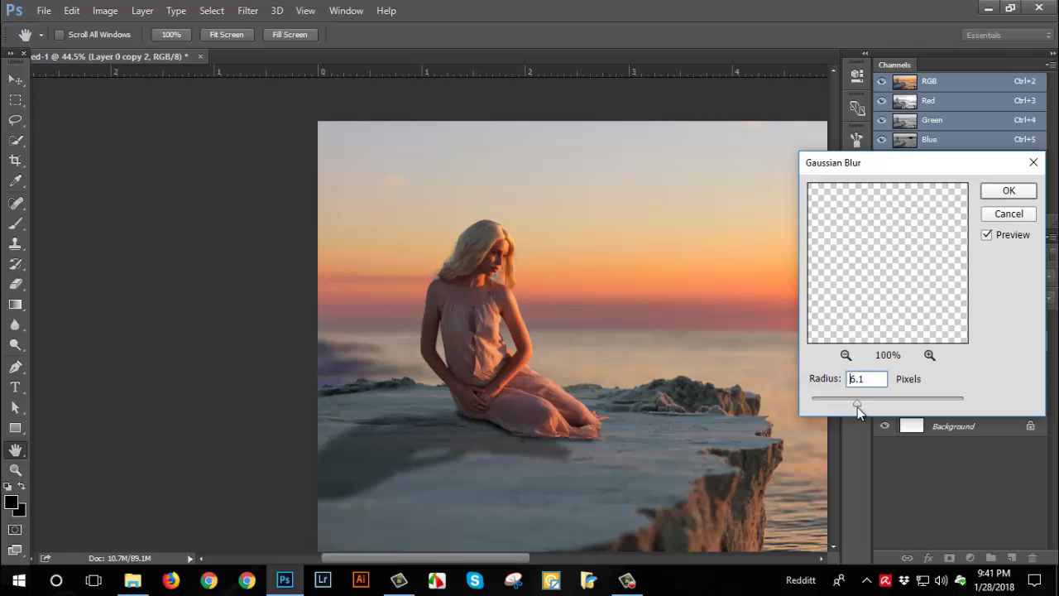
{"action": "left_click", "coordinate": [1009, 189]}
Warp the shadow's right side so it bends down over the cliff edge
{"action": "key", "text": "b"}
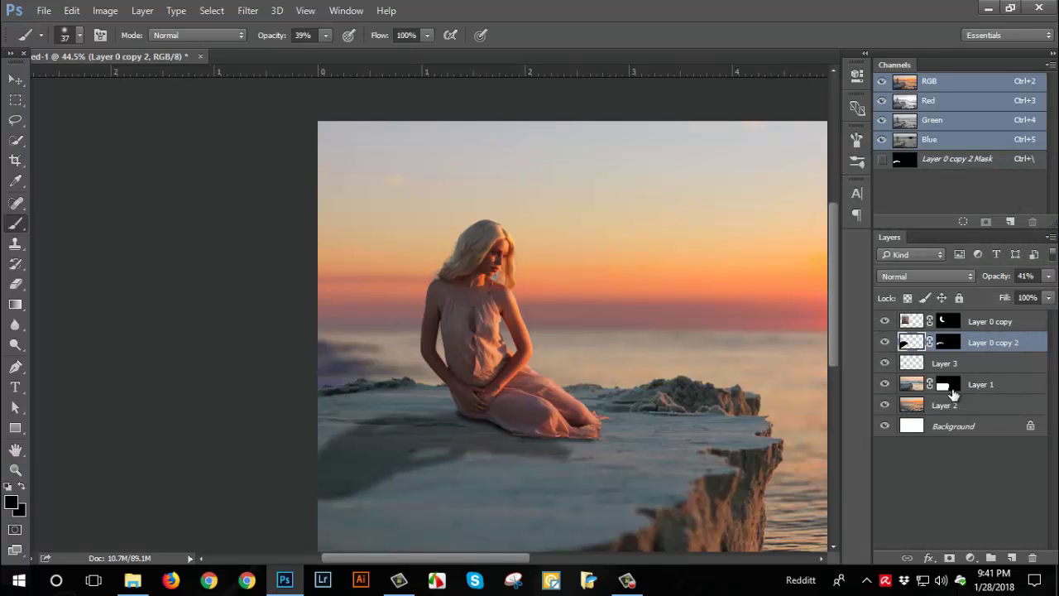
{"action": "key", "text": "ctrl+t"}
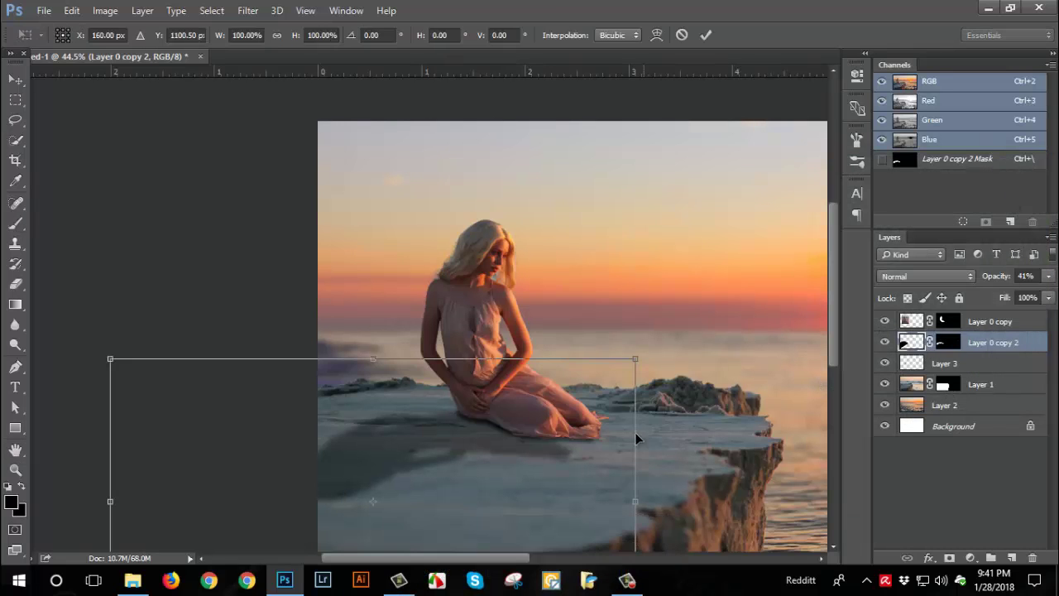
{"action": "right_click", "coordinate": [529, 427]}
{"action": "left_click", "coordinate": [588, 285]}
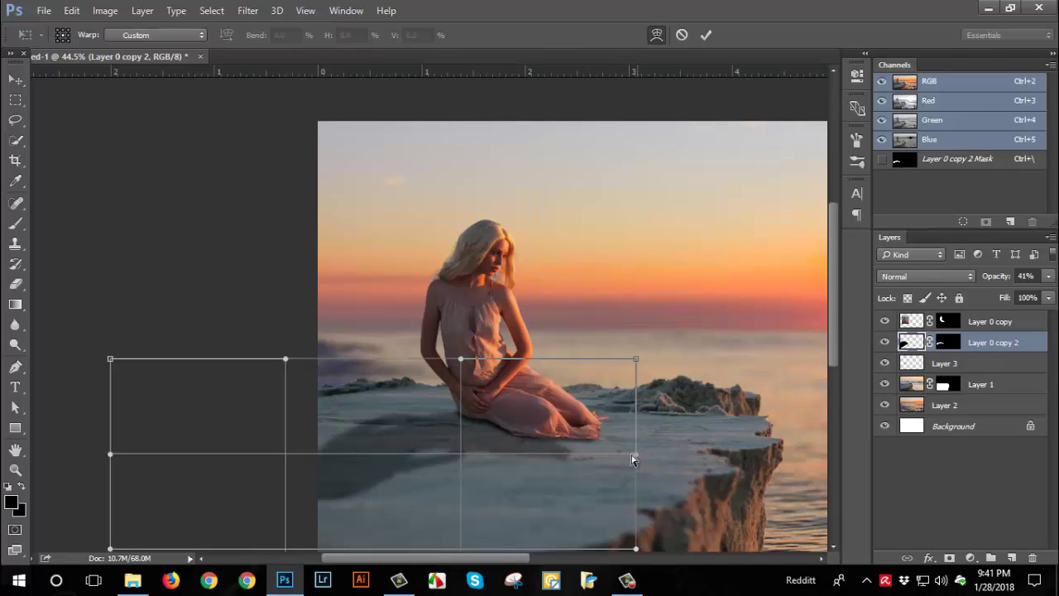
{"action": "mouse_move", "coordinate": [632, 460]}
{"action": "left_mouse_down"}
{"action": "mouse_move", "coordinate": [634, 435]}
{"action": "mouse_move", "coordinate": [662, 397]}
{"action": "mouse_move", "coordinate": [680, 398]}
{"action": "left_mouse_up"}
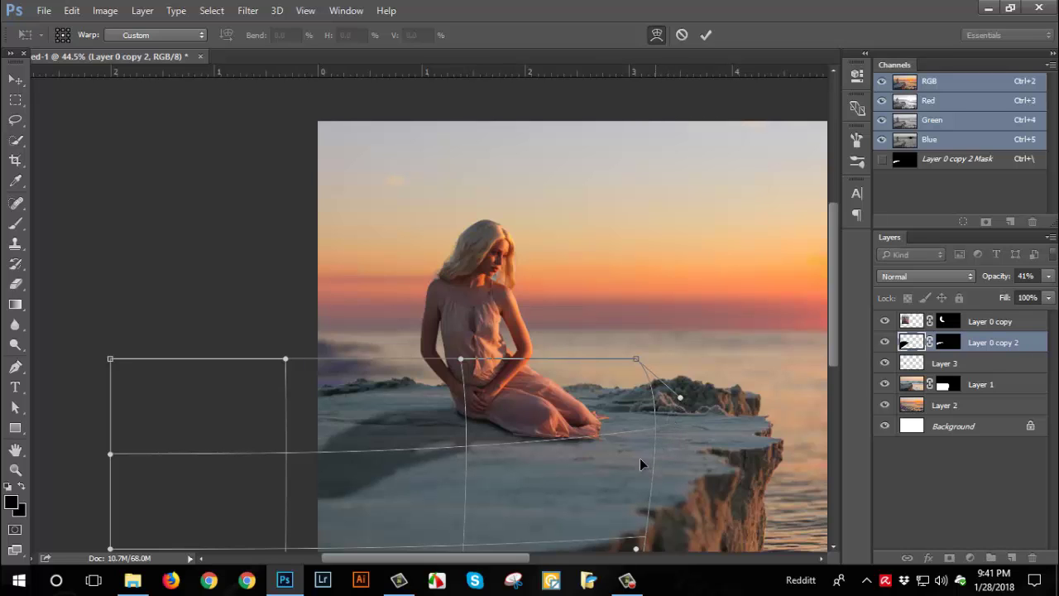
{"action": "key", "text": "b"}
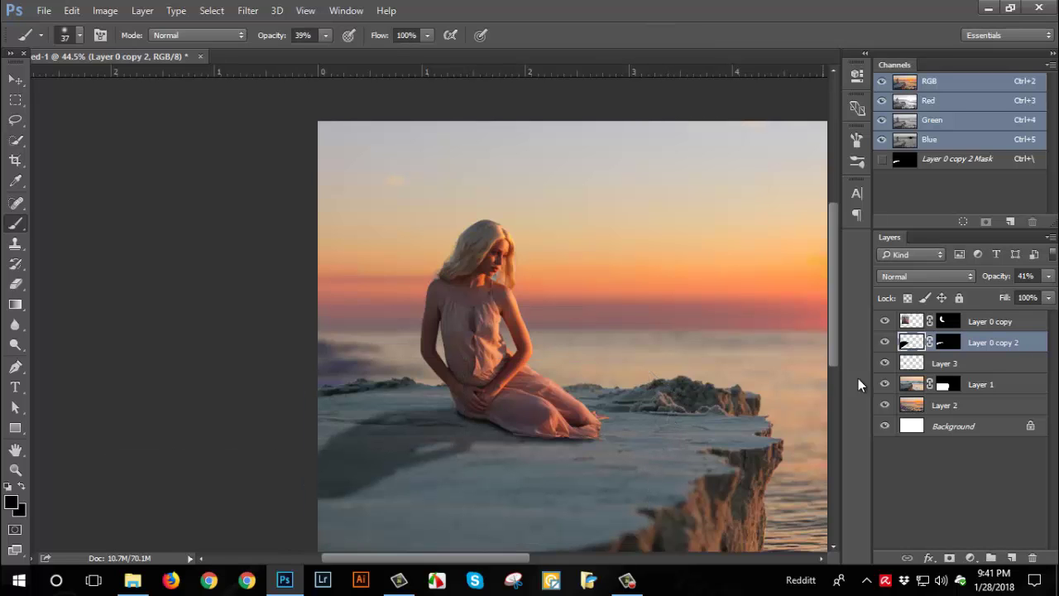
Apply the shadow layer's mask permanently
{"action": "right_click", "coordinate": [910, 345]}
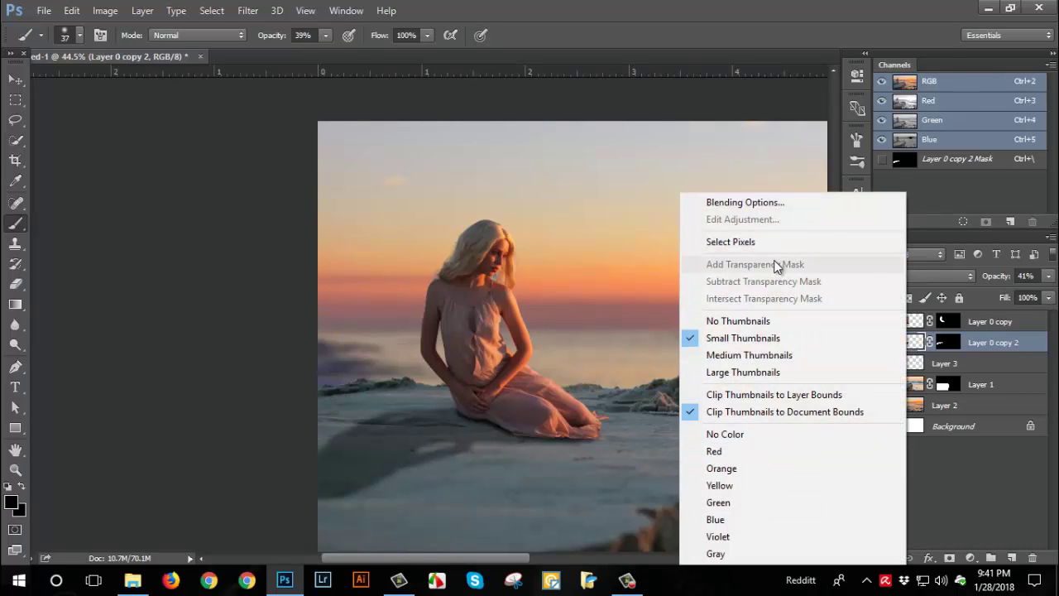
{"action": "left_click", "coordinate": [951, 341]}
{"action": "right_click", "coordinate": [951, 346]}
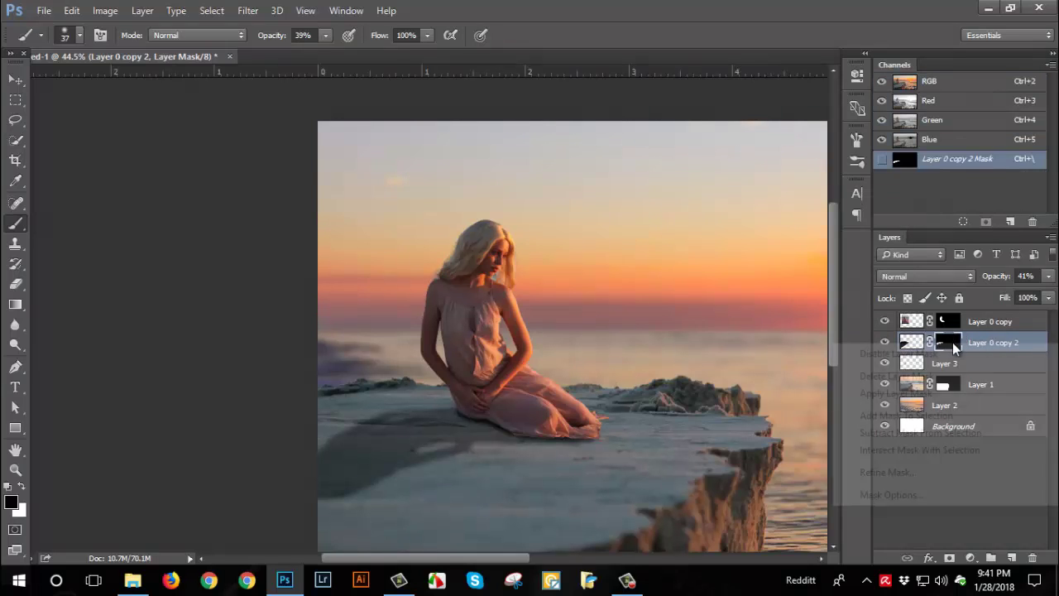
{"action": "left_click", "coordinate": [930, 396]}
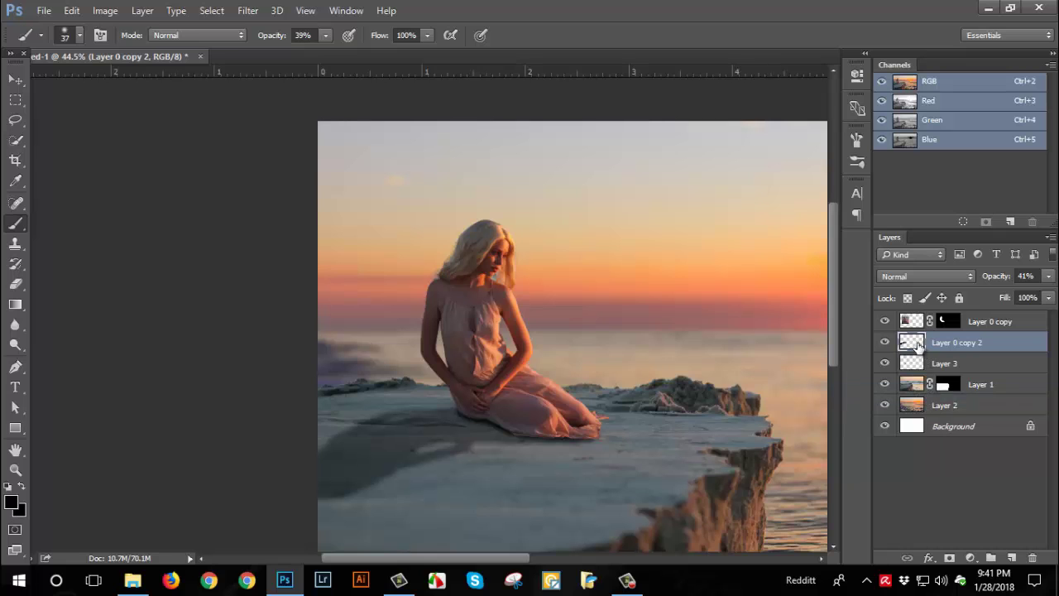
Add a new layer mask to the shadow layer and set the foreground colour to black
{"action": "left_click", "coordinate": [951, 556]}
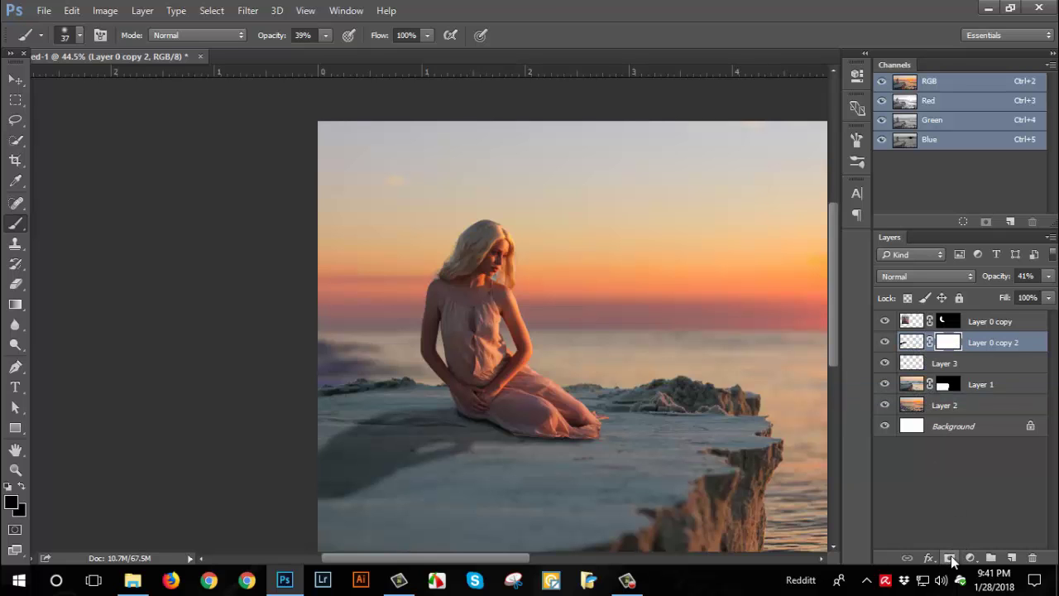
{"action": "left_click", "coordinate": [12, 501]}
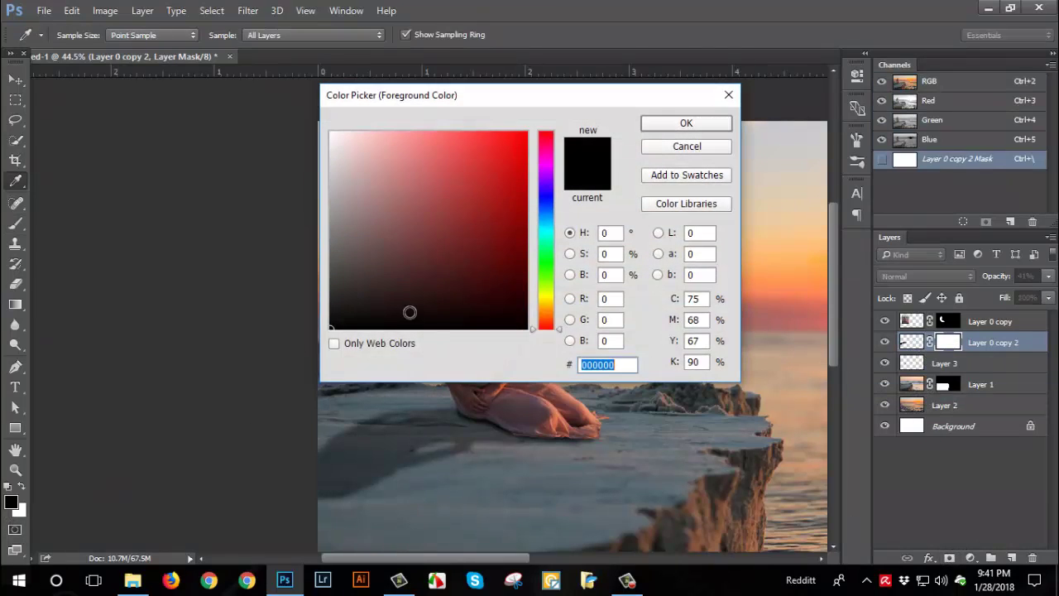
{"action": "left_click", "coordinate": [669, 126]}
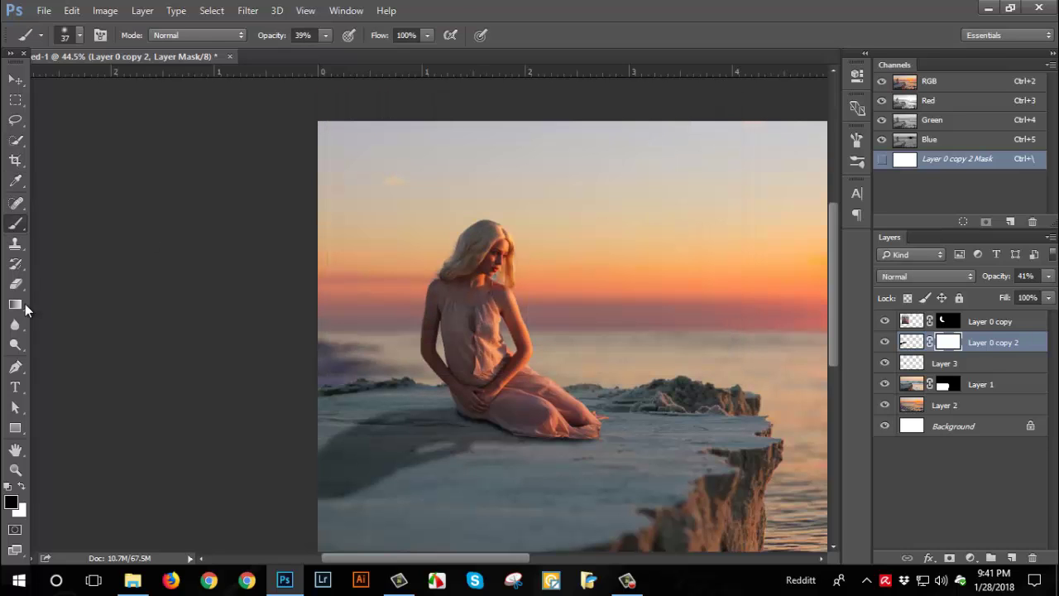
Draw a gradient on the mask fading the shadow's far left end, then fit the image on screen
{"action": "key", "text": "g"}
{"action": "left_click_drag", "start_coordinate": [307, 490], "coordinate": [412, 430]}
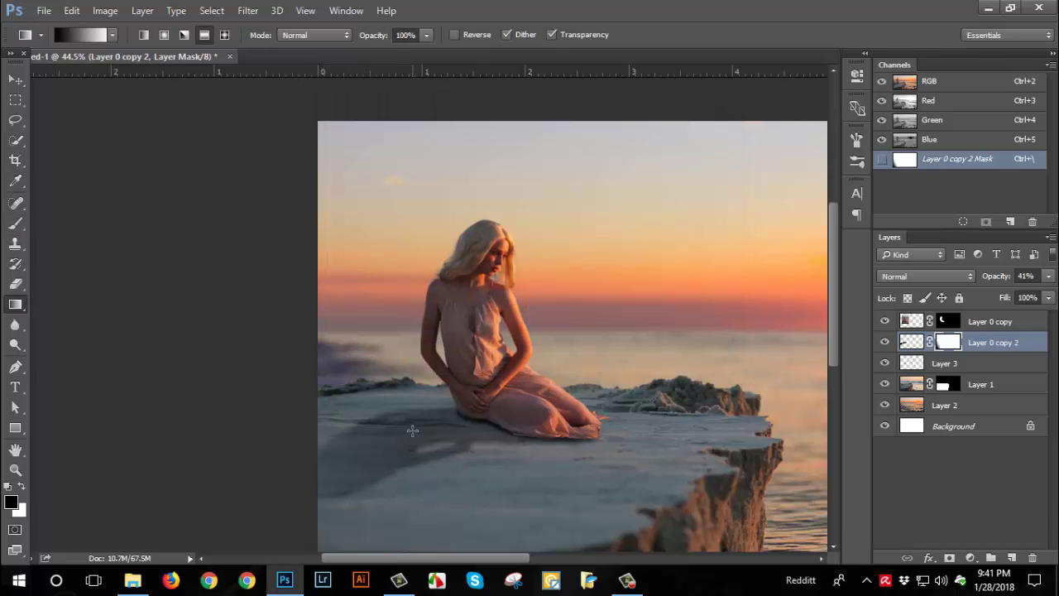
{"action": "left_click_drag", "start_coordinate": [284, 508], "coordinate": [493, 411]}
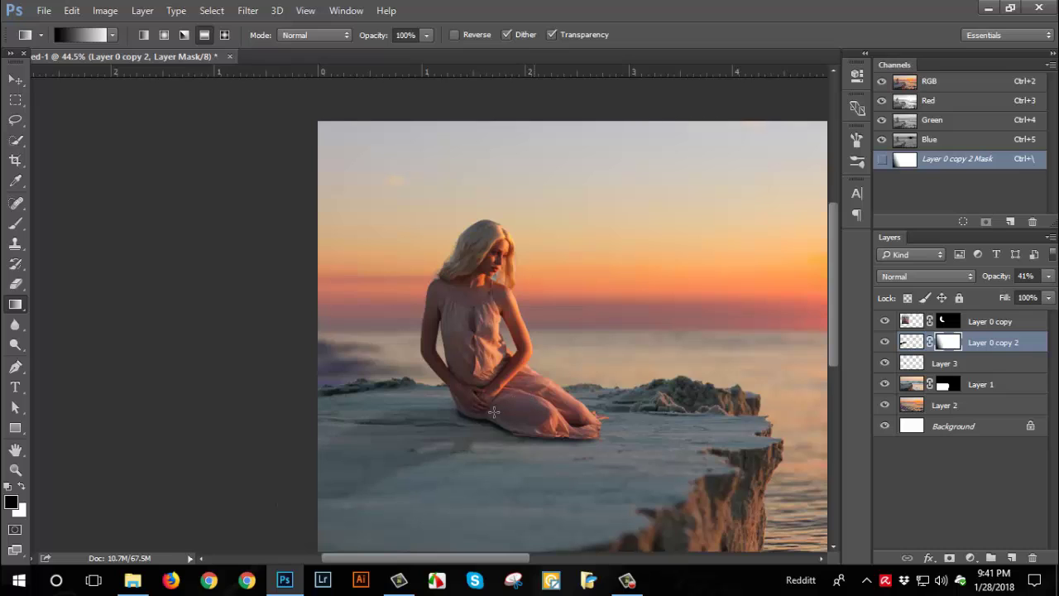
{"action": "left_click_drag", "start_coordinate": [240, 507], "coordinate": [450, 428]}
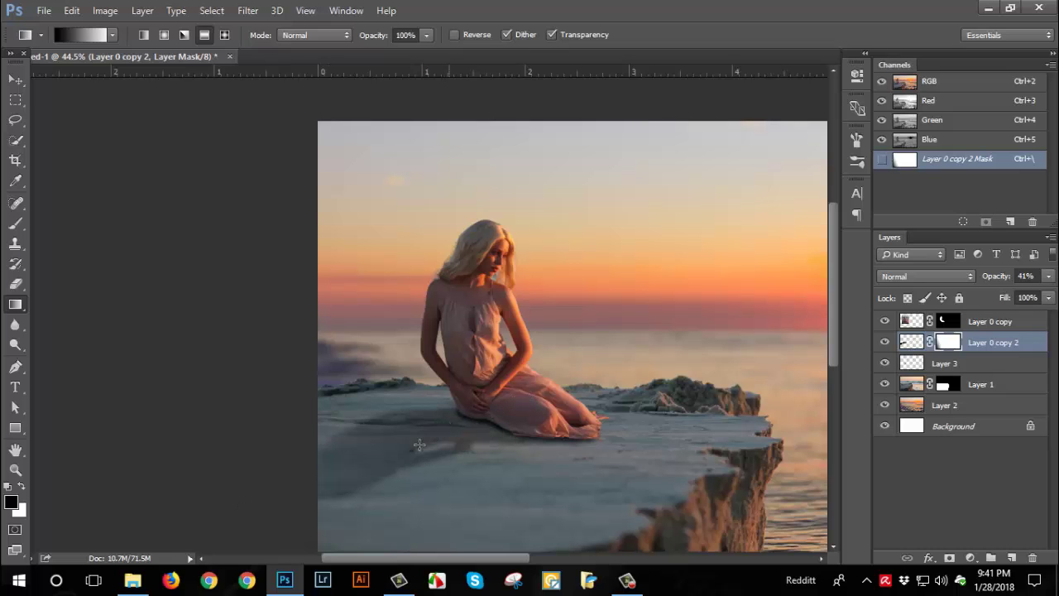
{"action": "left_click_drag", "start_coordinate": [261, 492], "coordinate": [480, 414]}
{"action": "key", "text": "ctrl+0"}
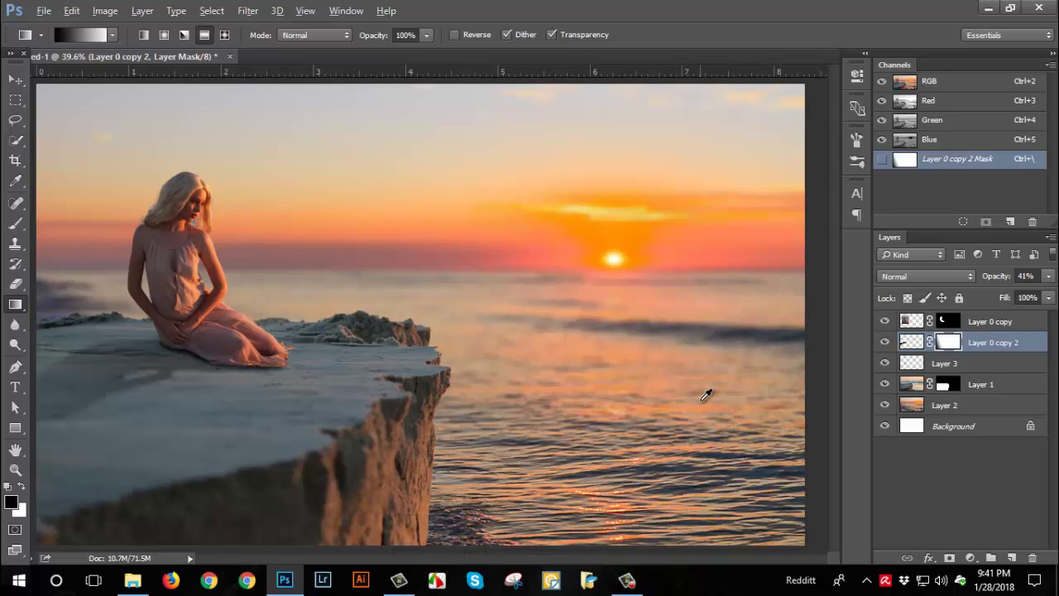
{"action": "scroll", "coordinate": [706, 395], "scroll_direction": "down", "scroll_amount": 1, "text": "alt"}
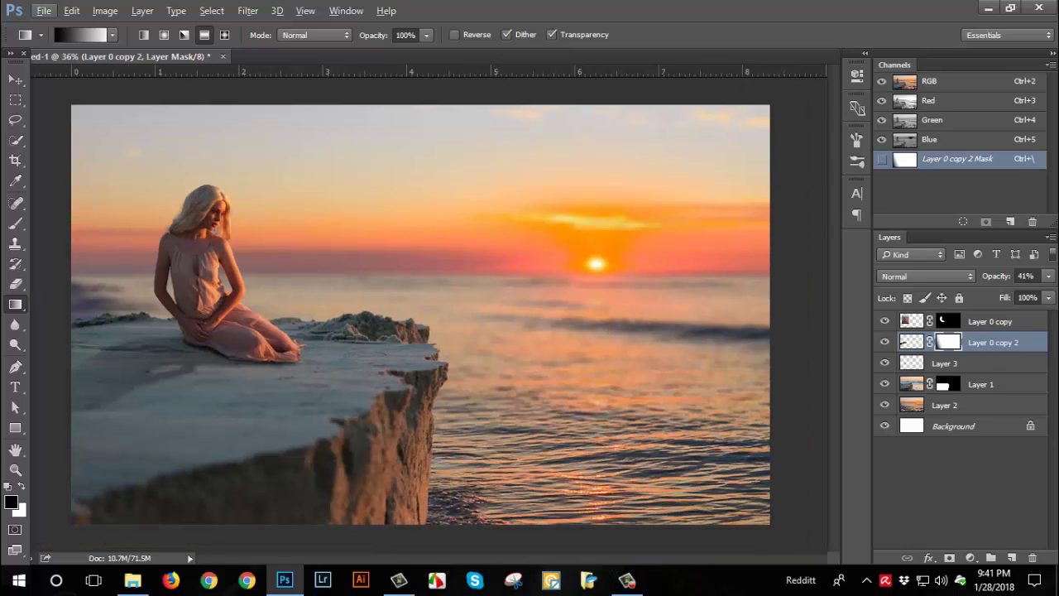
Add a Hue/Saturation layer clipped to Layer 0 copy with saturation -17
{"action": "left_click", "coordinate": [909, 323]}
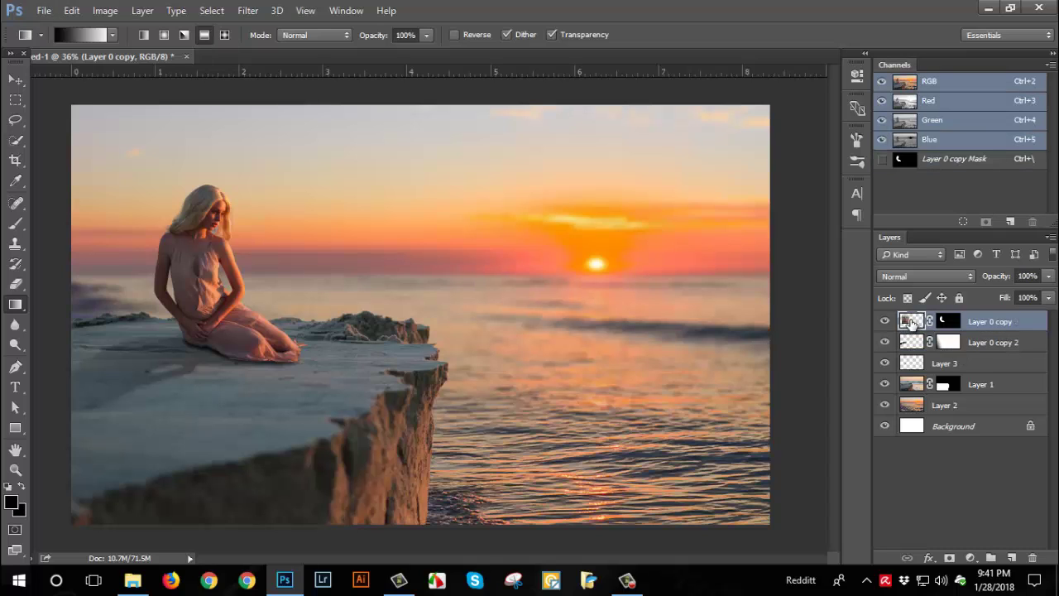
{"action": "left_click", "coordinate": [971, 558]}
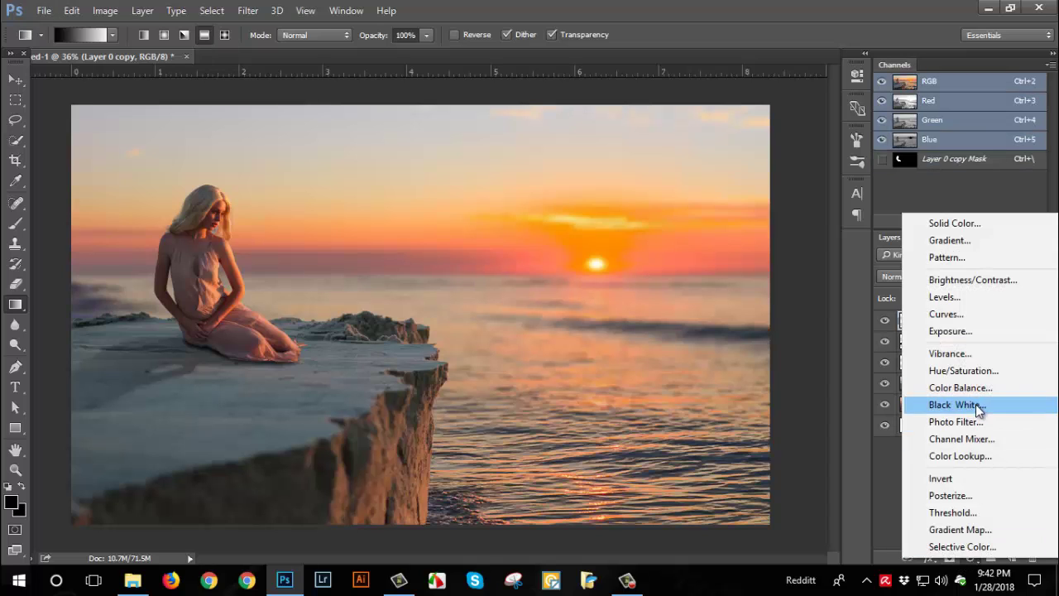
{"action": "left_click", "coordinate": [975, 370]}
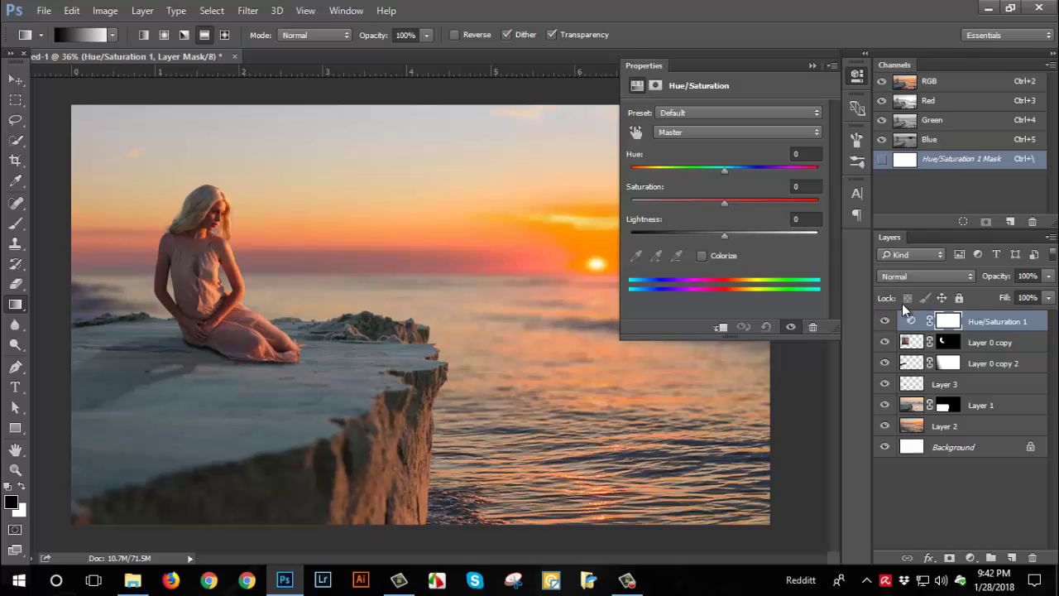
{"action": "left_click", "coordinate": [722, 328]}
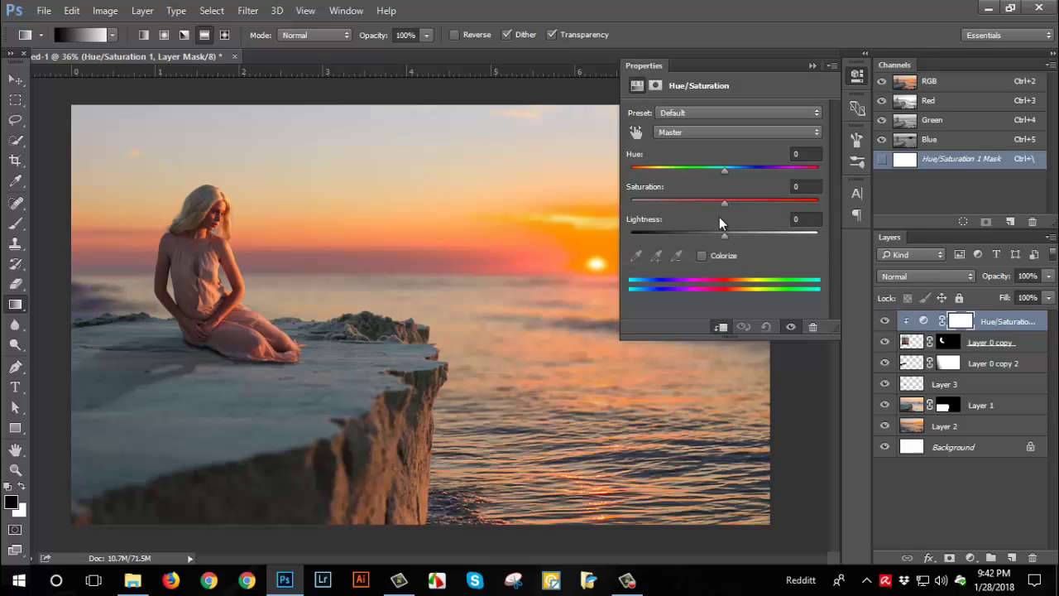
{"action": "left_click_drag", "start_coordinate": [723, 206], "coordinate": [710, 204]}
{"action": "left_click", "coordinate": [856, 77]}
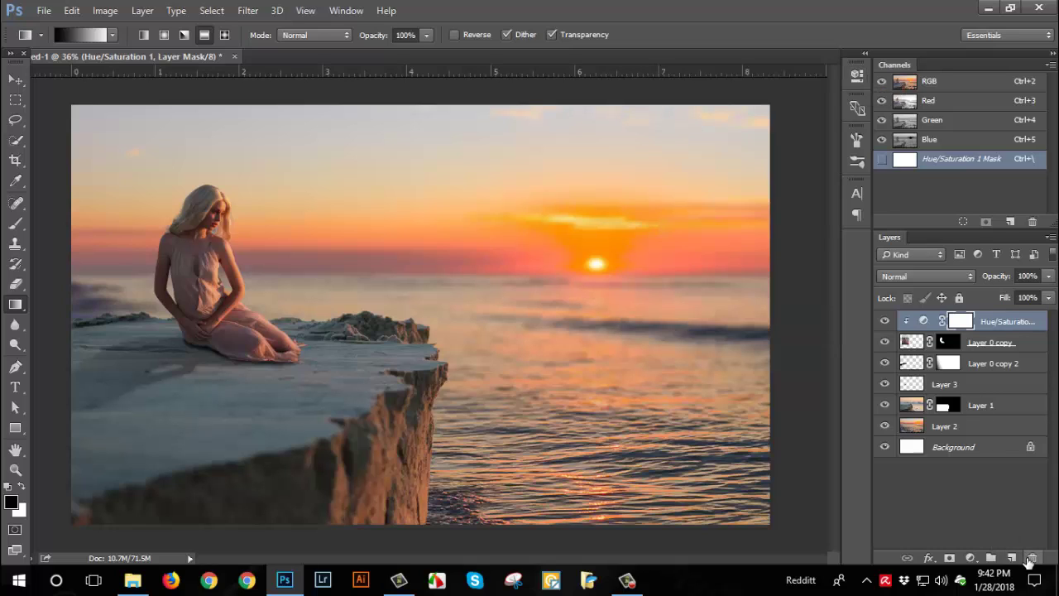
Add a new Layer 4 and sample a light sunset orange from the sky
{"action": "left_click", "coordinate": [1013, 559]}
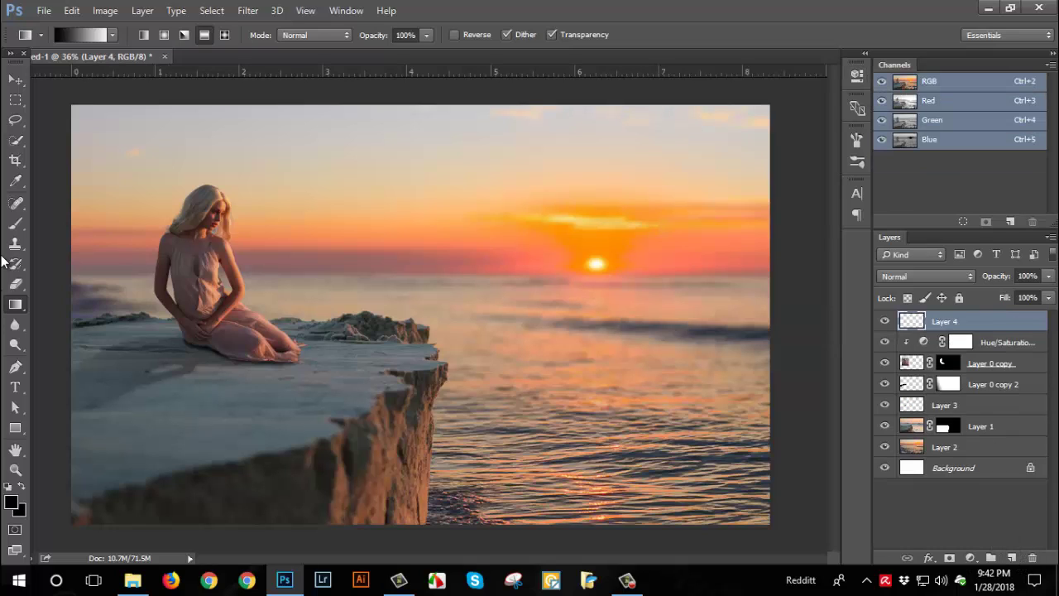
{"action": "left_click", "coordinate": [15, 223]}
{"action": "key", "text": "i"}
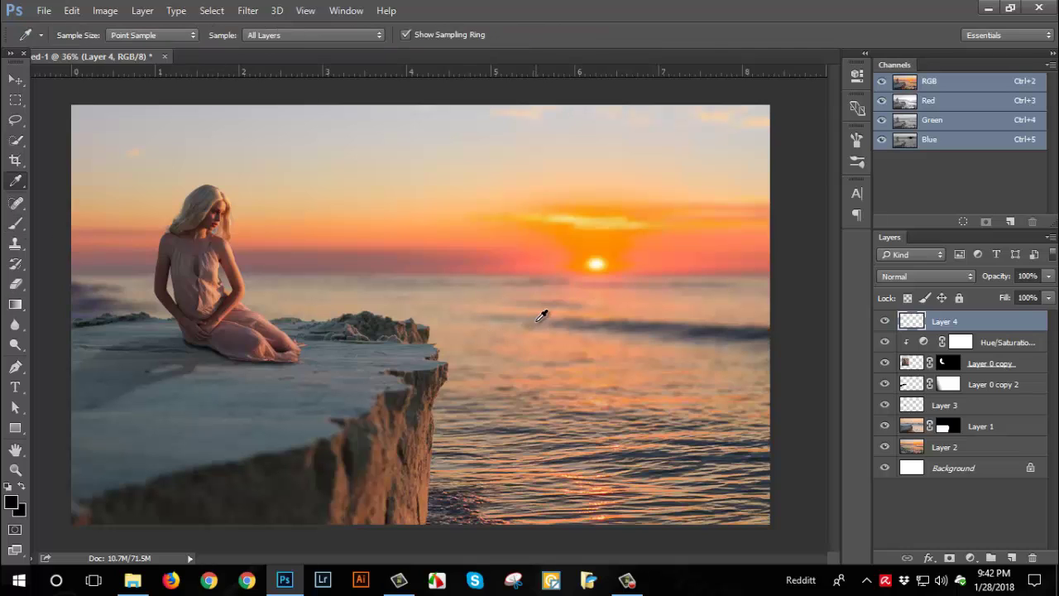
{"action": "left_click", "coordinate": [596, 264]}
{"action": "left_click", "coordinate": [524, 258]}
{"action": "left_click", "coordinate": [675, 231]}
{"action": "right_click", "coordinate": [555, 285]}
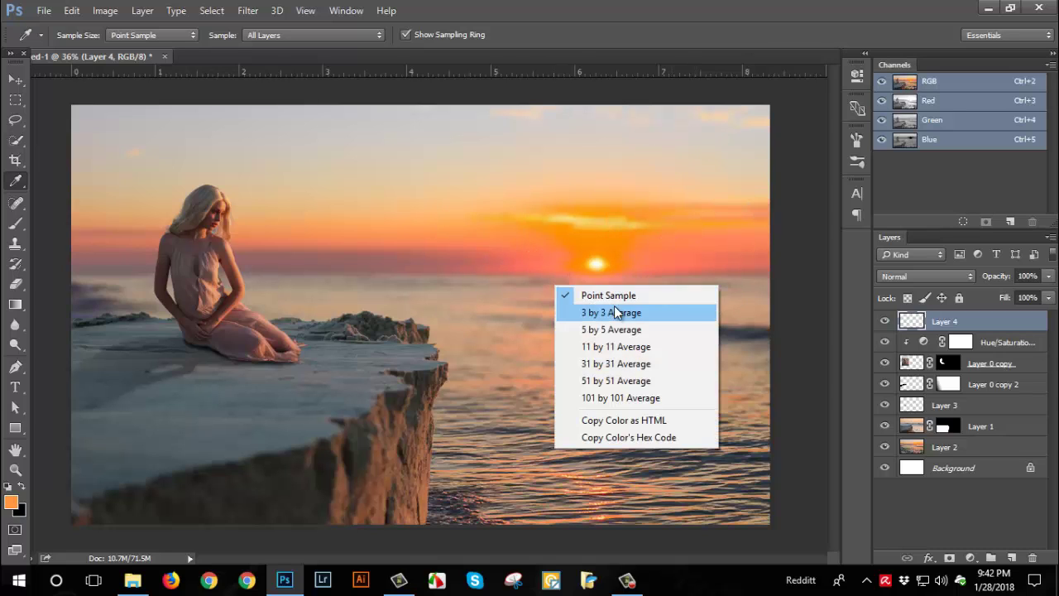
{"action": "right_click", "coordinate": [677, 225]}
{"action": "left_click", "coordinate": [608, 69]}
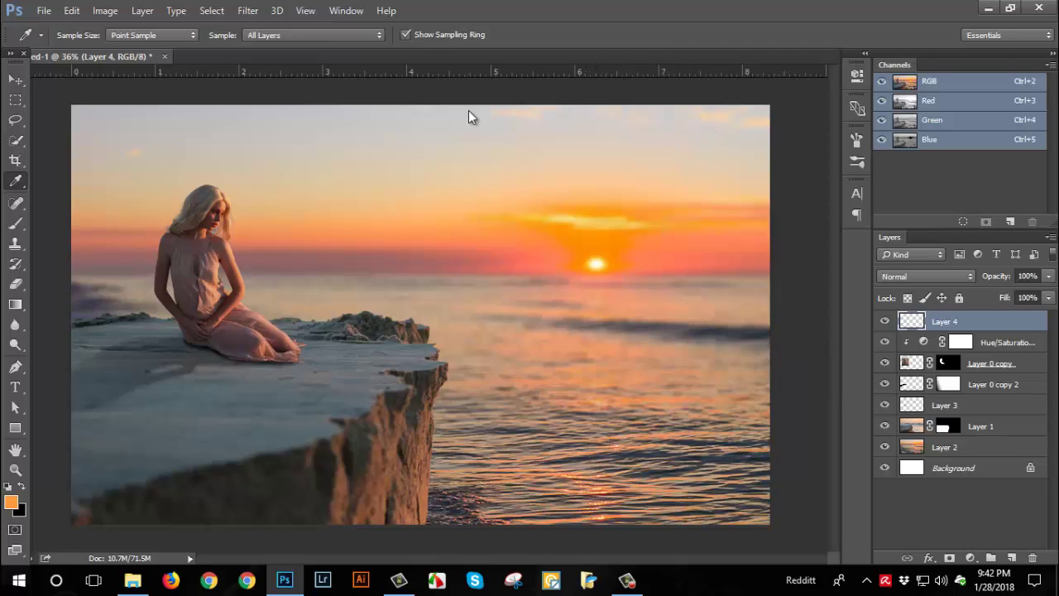
Set the brush to 405 px and switch Layer 4 to Screen blend mode
{"action": "left_click", "coordinate": [16, 224]}
{"action": "right_click", "coordinate": [541, 286]}
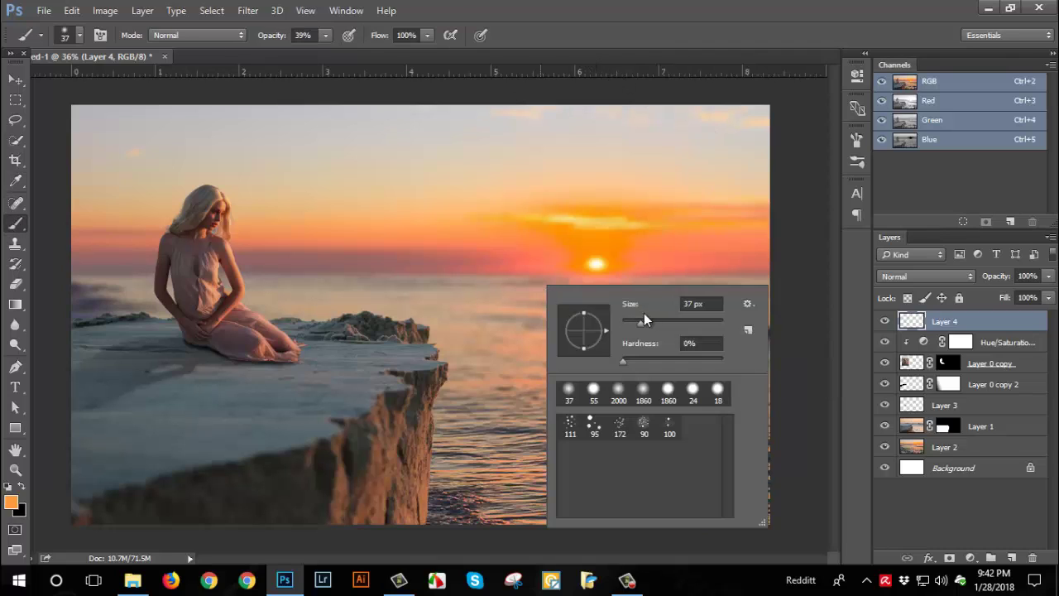
{"action": "left_click_drag", "start_coordinate": [705, 329], "coordinate": [710, 328]}
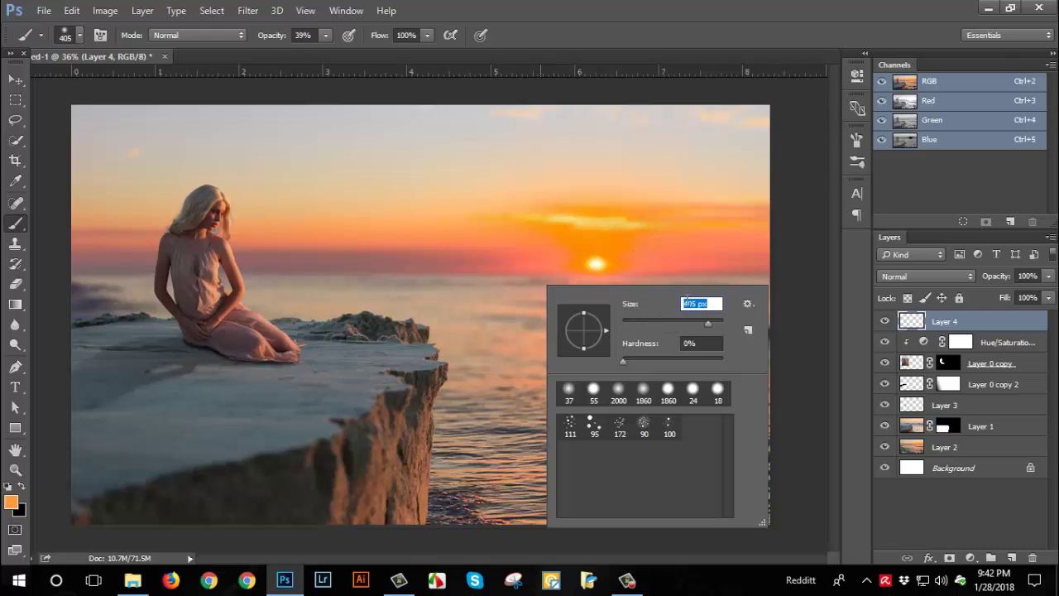
{"action": "key", "text": "Return"}
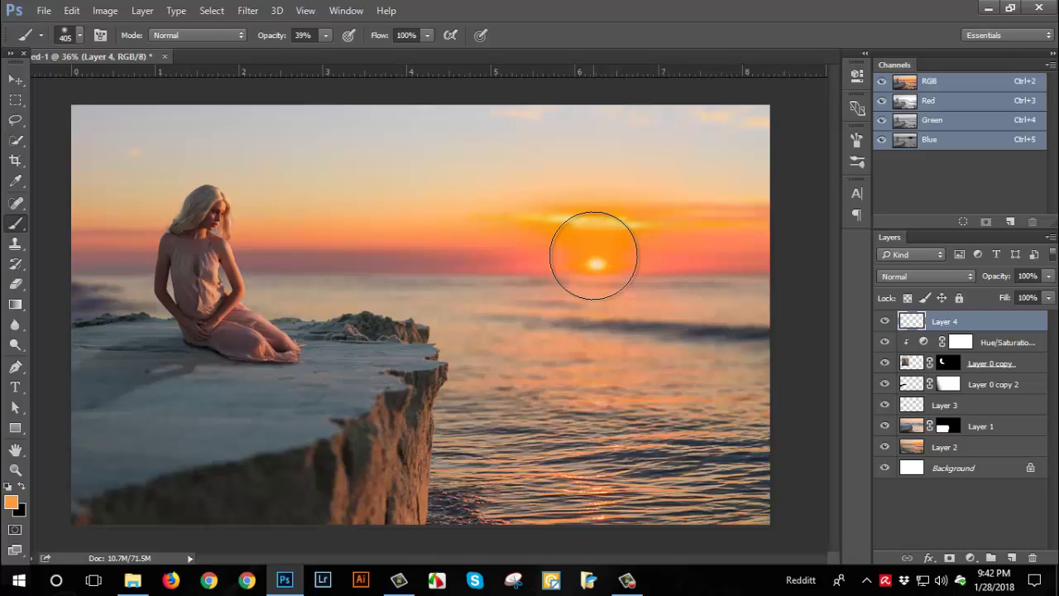
{"action": "left_click", "coordinate": [906, 276]}
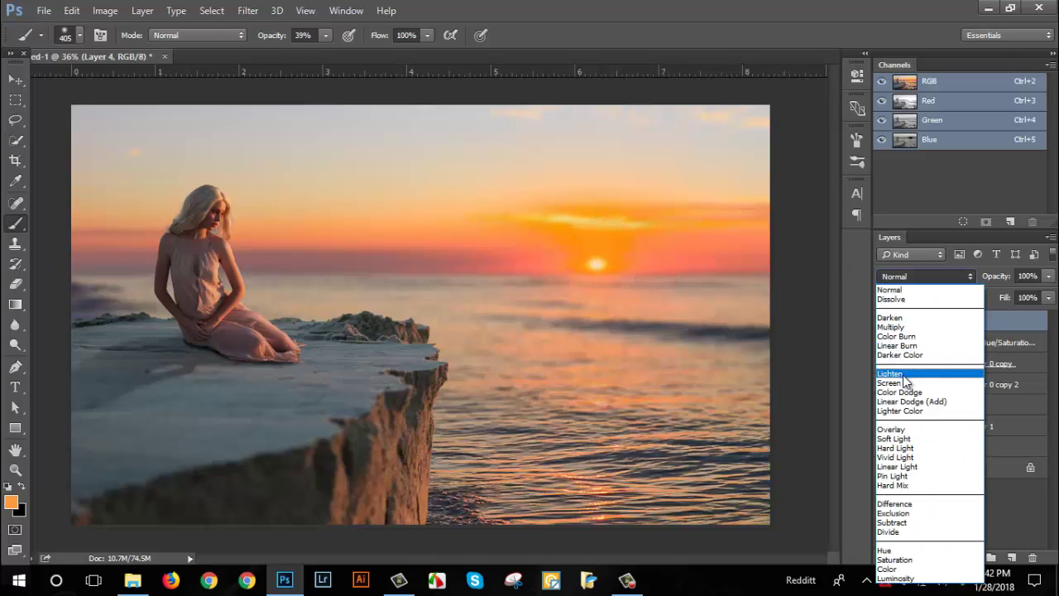
{"action": "left_click", "coordinate": [903, 380]}
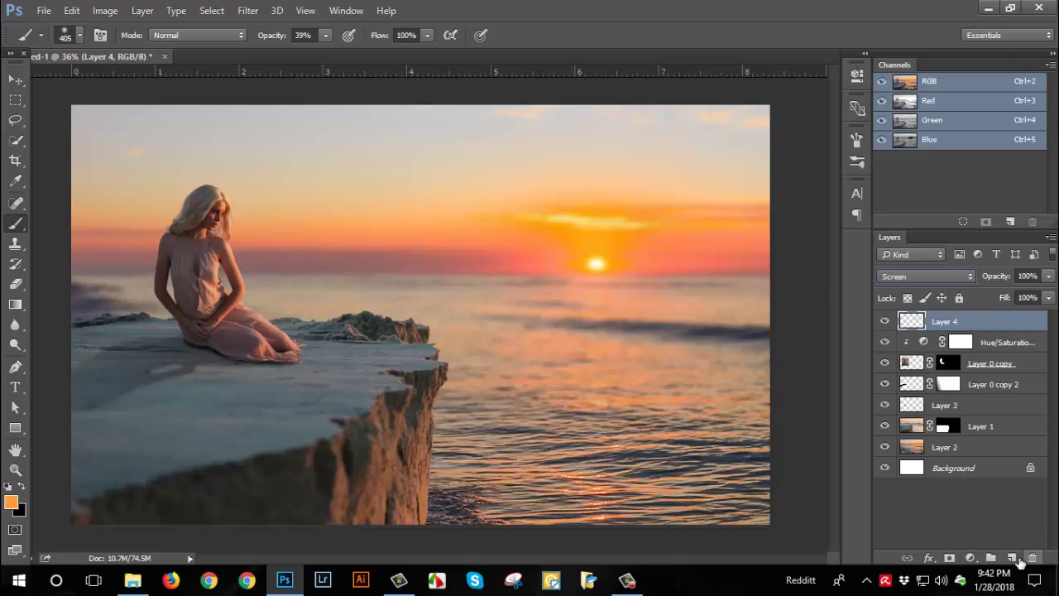
Add Layer 5 and paint a soft light-orange glow over the sun
{"action": "left_click", "coordinate": [1012, 558]}
{"action": "right_click", "coordinate": [616, 238]}
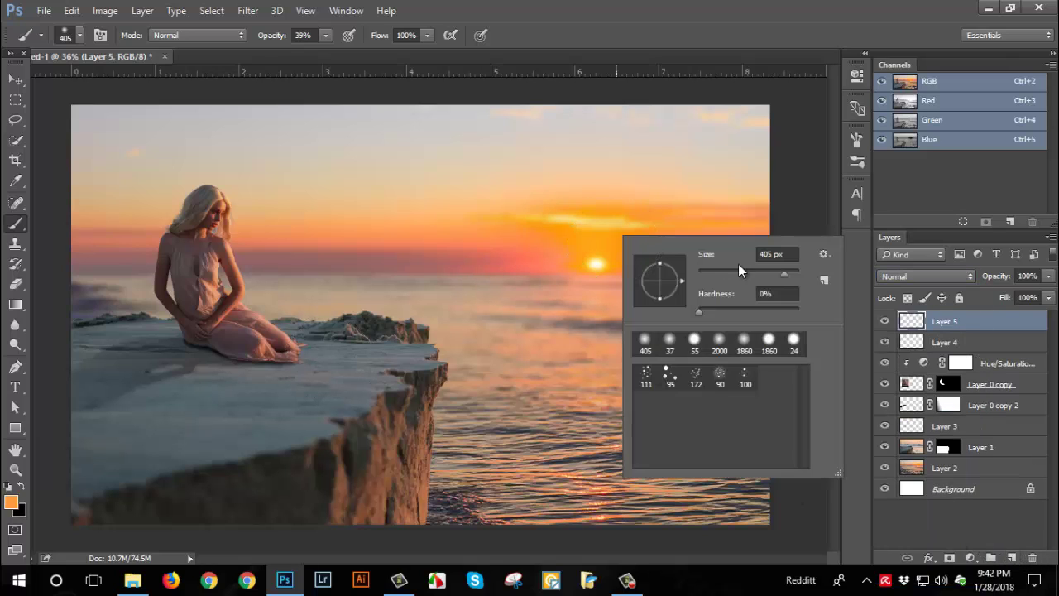
{"action": "left_click", "coordinate": [11, 501]}
{"action": "left_click_drag", "start_coordinate": [448, 135], "coordinate": [434, 132]}
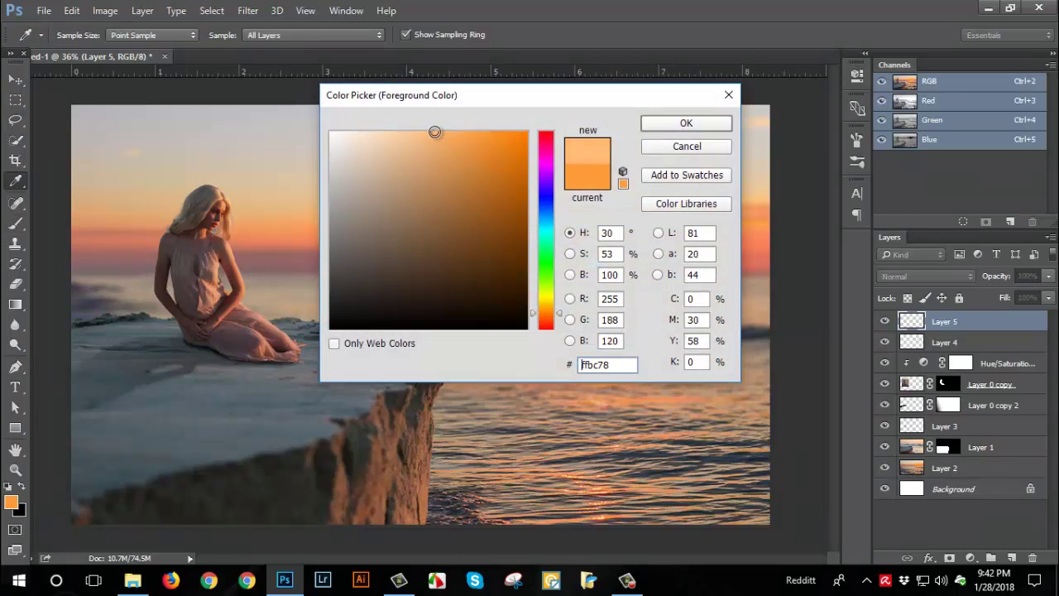
{"action": "mouse_move", "coordinate": [561, 313]}
{"action": "left_mouse_down"}
{"action": "mouse_move", "coordinate": [562, 321]}
{"action": "mouse_move", "coordinate": [568, 308]}
{"action": "left_mouse_up"}
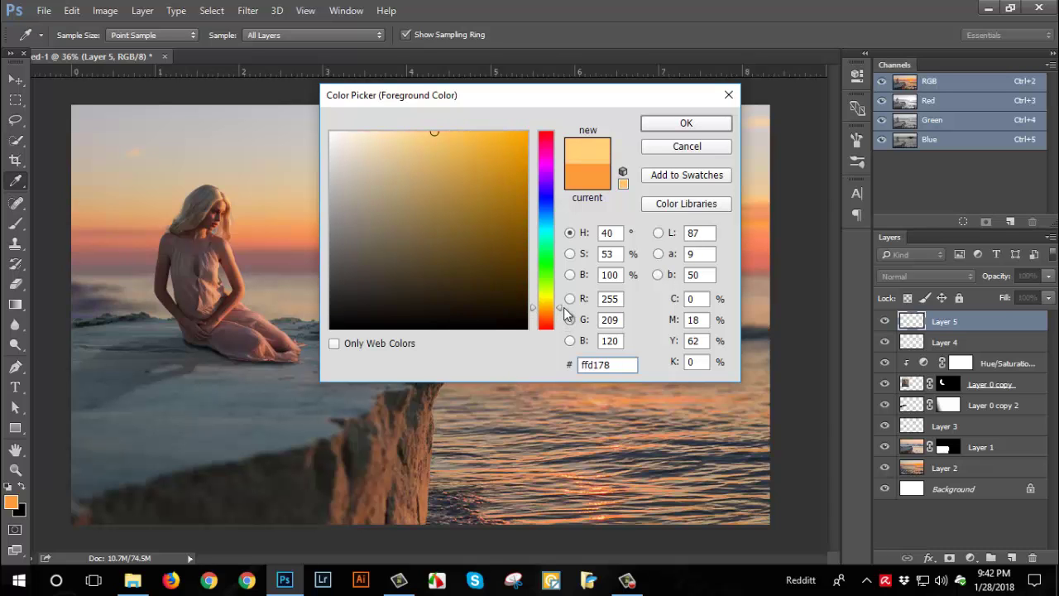
{"action": "left_click", "coordinate": [686, 123]}
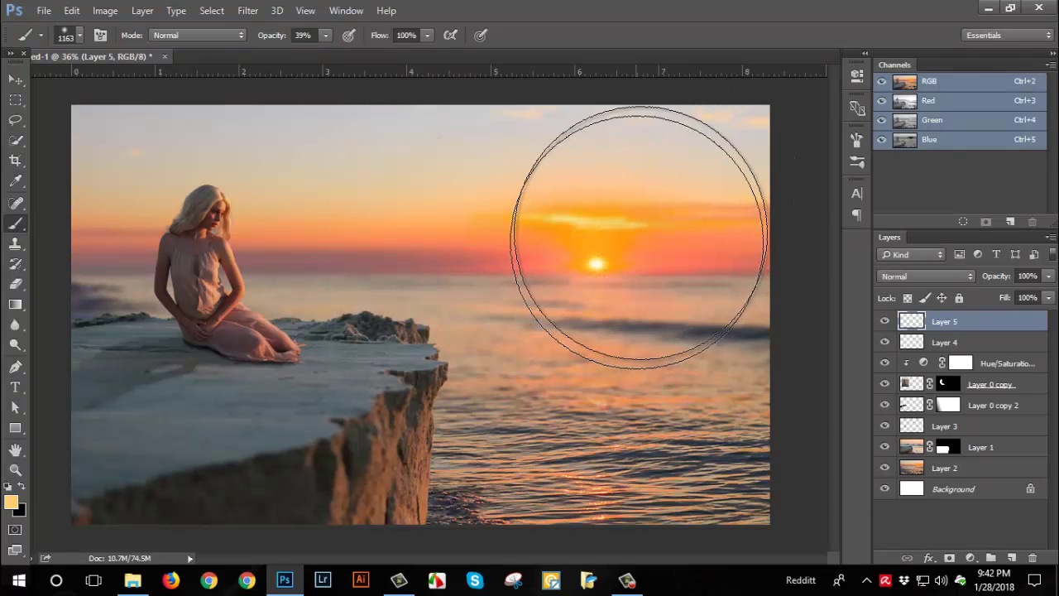
{"action": "left_click", "coordinate": [593, 252]}
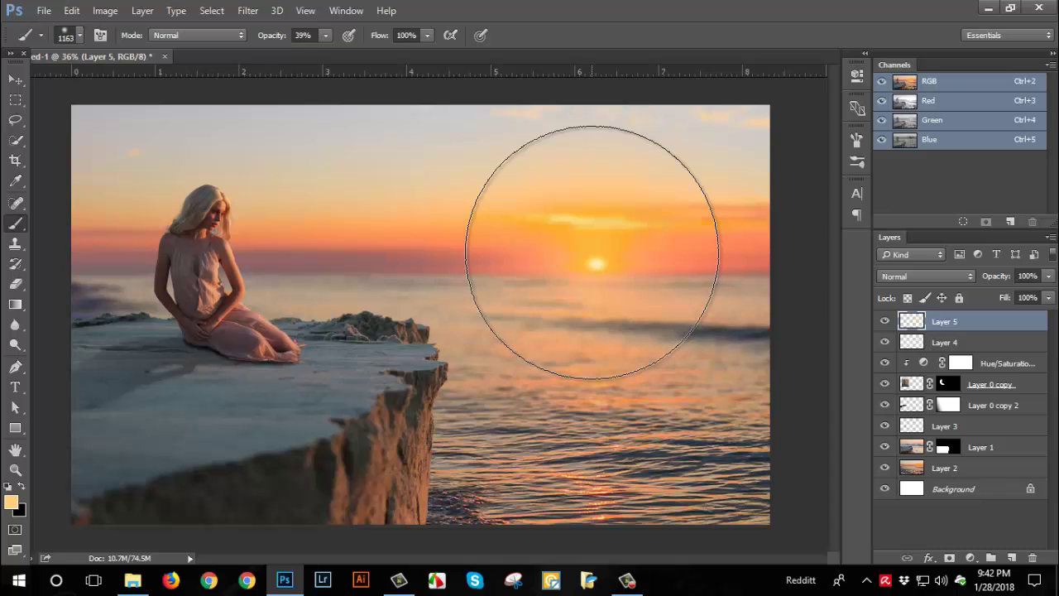
Set Layer 5 to Screen blend mode after trying Color Dodge
{"action": "left_click", "coordinate": [919, 276]}
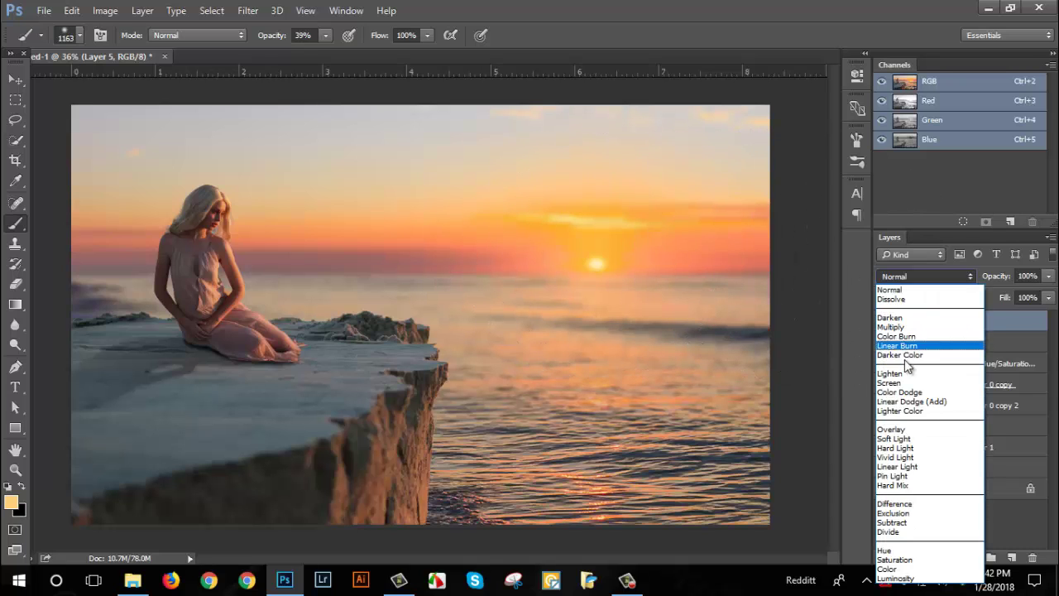
{"action": "left_click", "coordinate": [910, 386]}
{"action": "left_click", "coordinate": [909, 278]}
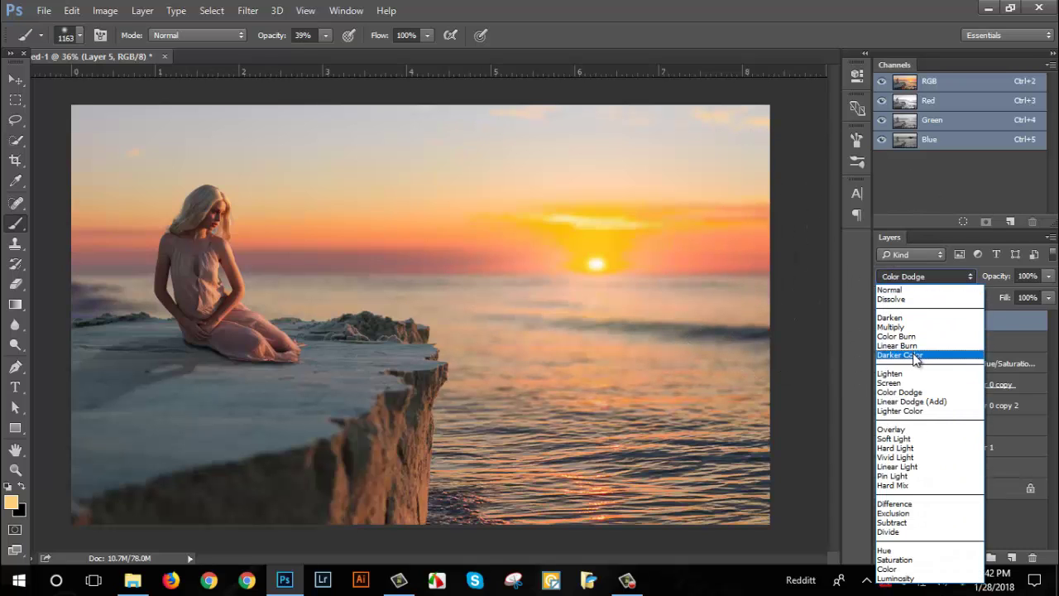
{"action": "left_click", "coordinate": [910, 385]}
Enlarge the glow to about 134% and shift it left and up
{"action": "key", "text": "ctrl+t"}
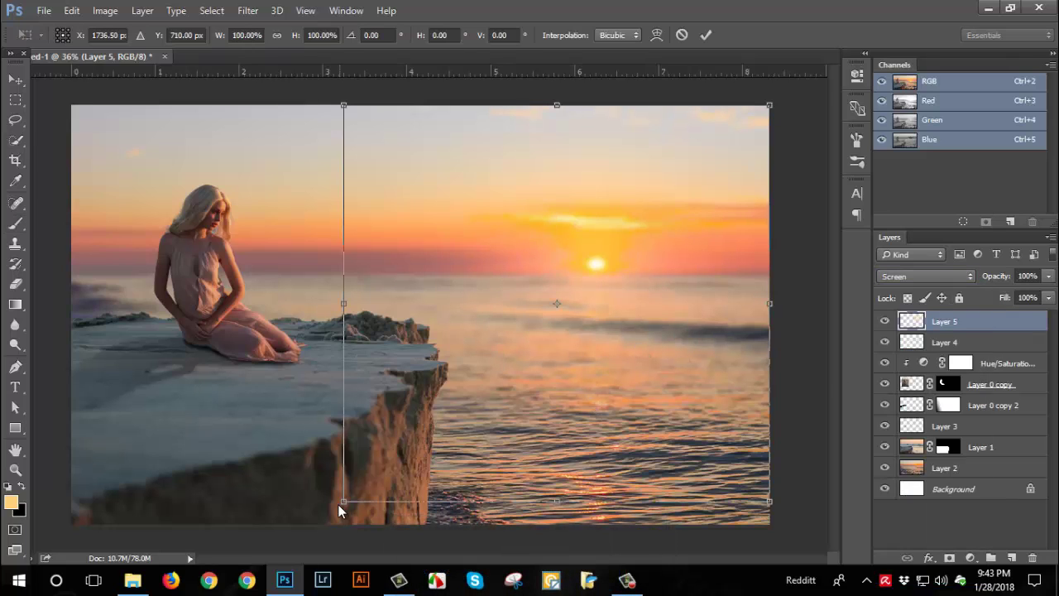
{"action": "left_click_drag", "start_coordinate": [343, 501], "coordinate": [271, 551]}
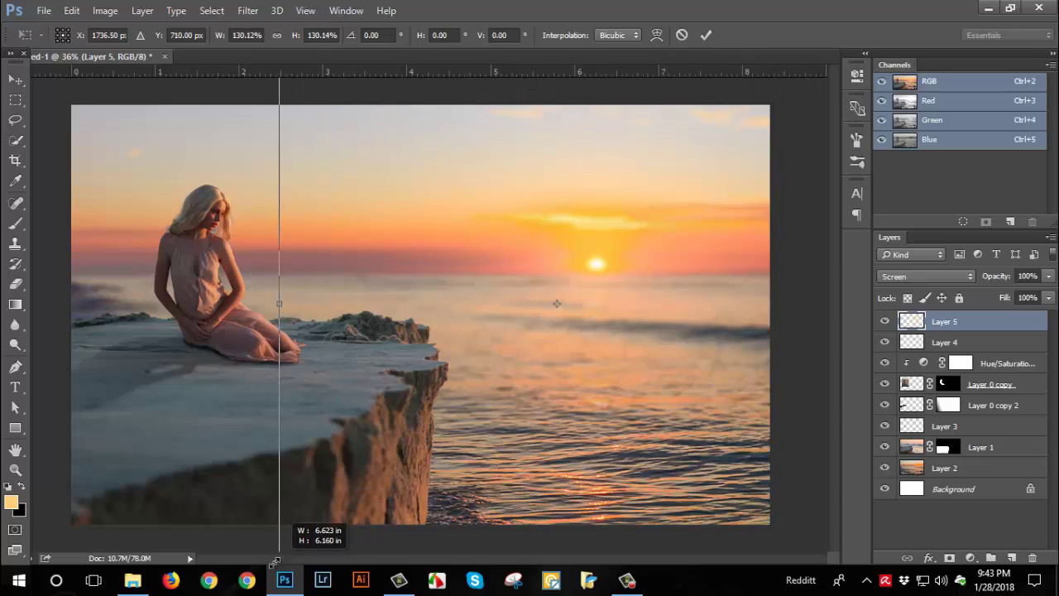
{"action": "left_click_drag", "start_coordinate": [576, 345], "coordinate": [557, 327]}
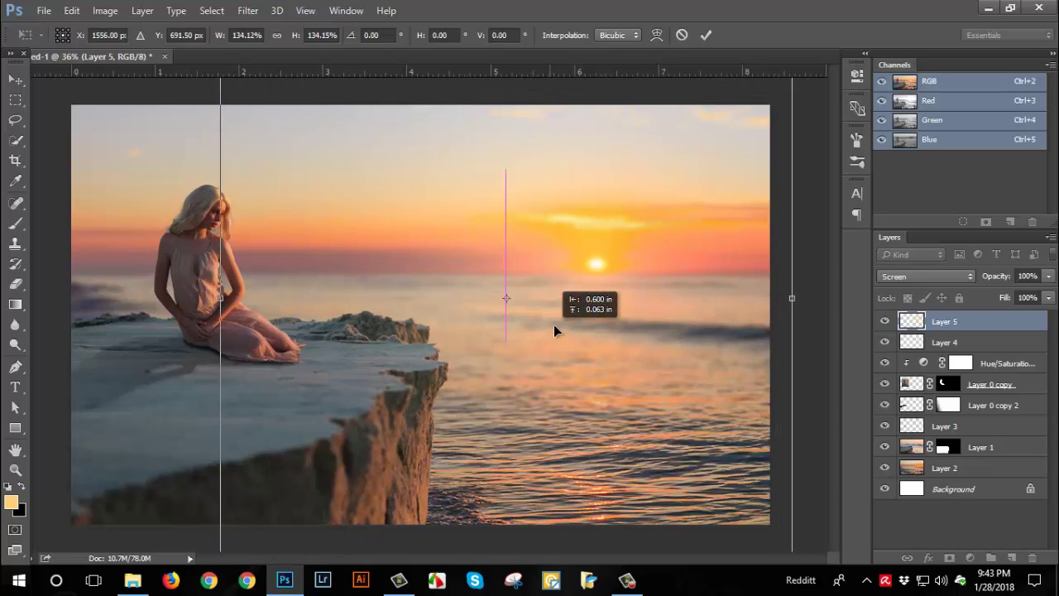
{"action": "key", "text": "Return"}
{"action": "key", "text": "b"}
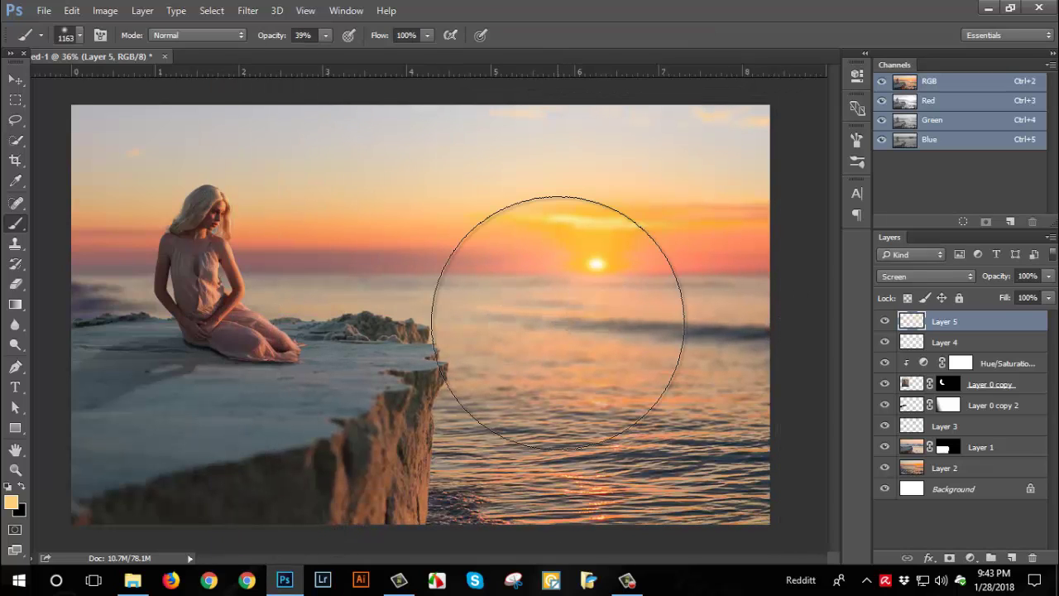
{"action": "scroll", "coordinate": [559, 321], "scroll_direction": "down", "scroll_amount": 2}
{"action": "key", "text": "alt"}
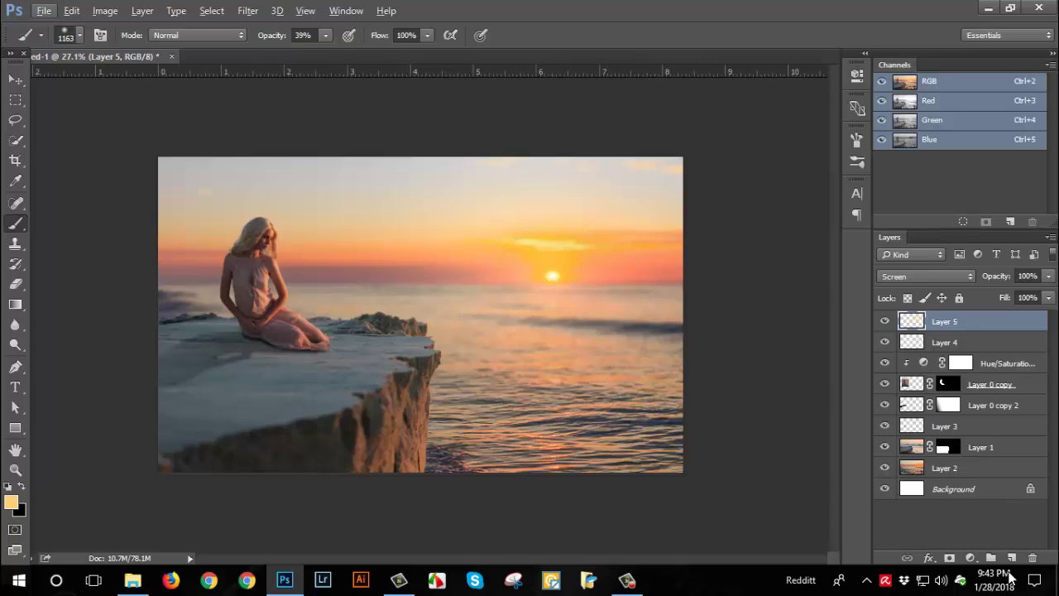
Add Layer 6 and set the foreground colour to black (000000)
{"action": "left_click", "coordinate": [1013, 560]}
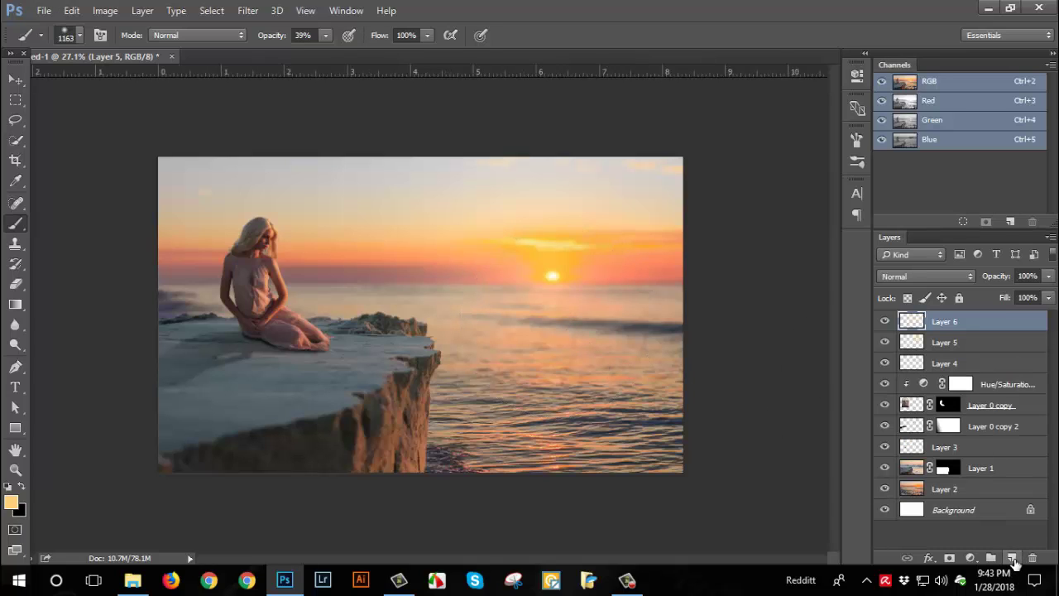
{"action": "left_click", "coordinate": [11, 502]}
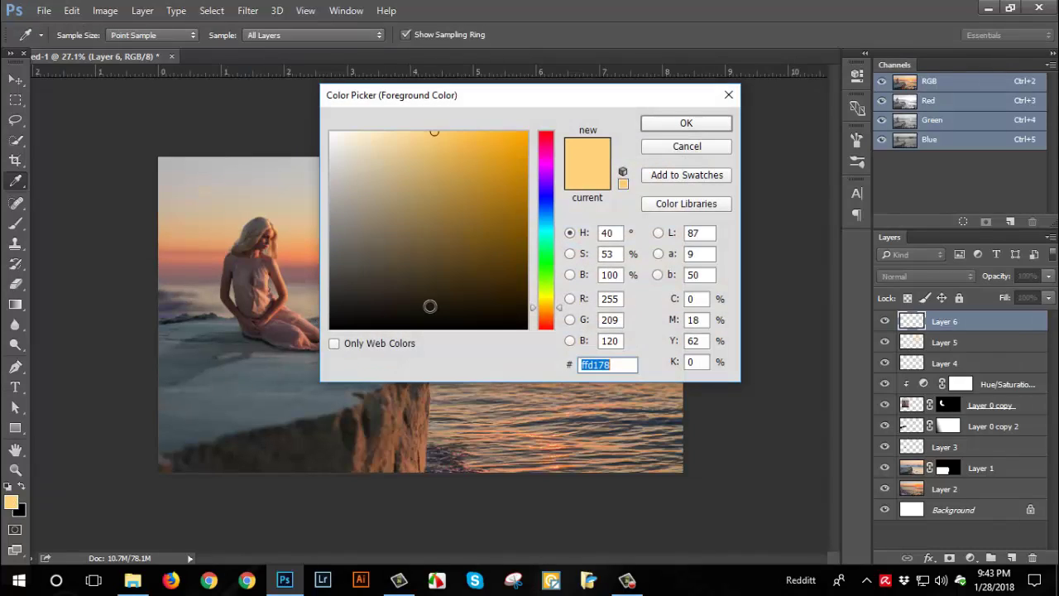
{"action": "type", "text": "000000"}
{"action": "left_click", "coordinate": [683, 121]}
{"action": "key", "text": "b"}
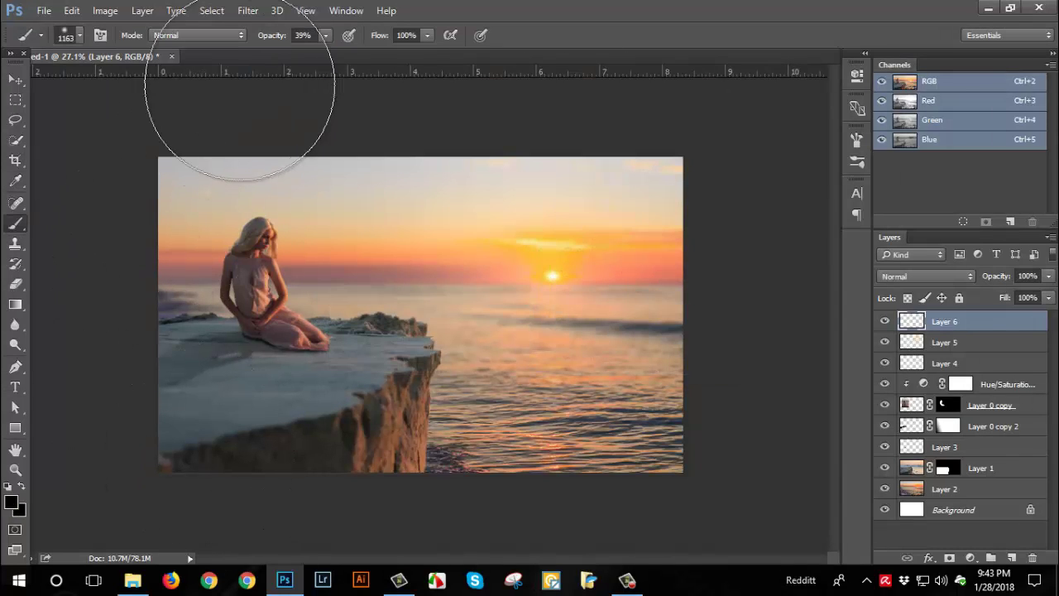
Brush faint black at 12% over the lower-left rock and set Layer 6 to 82% opacity
{"action": "left_click", "coordinate": [326, 38]}
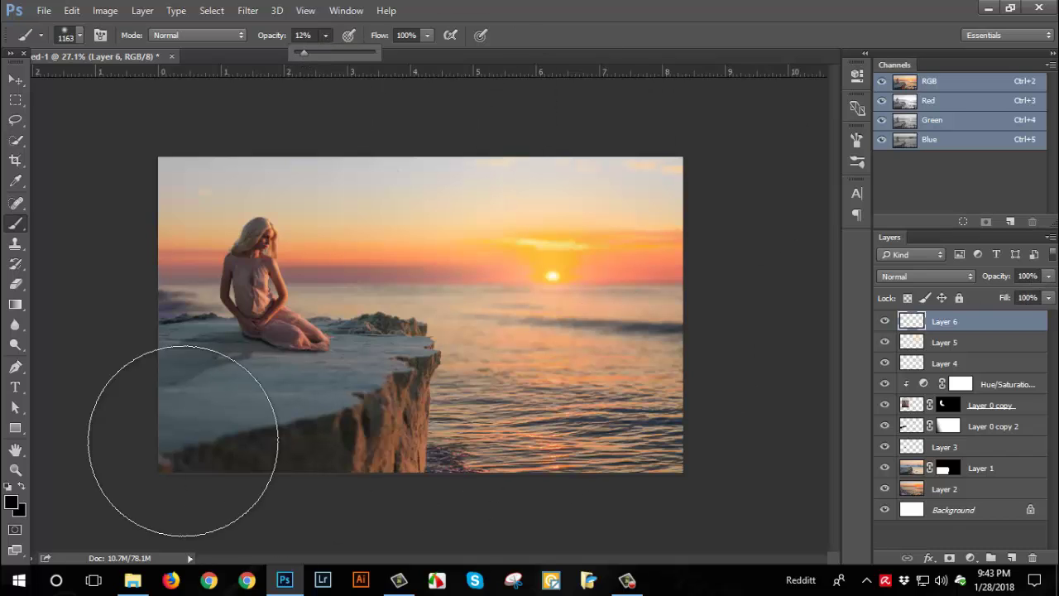
{"action": "left_click_drag", "start_coordinate": [215, 447], "coordinate": [157, 454]}
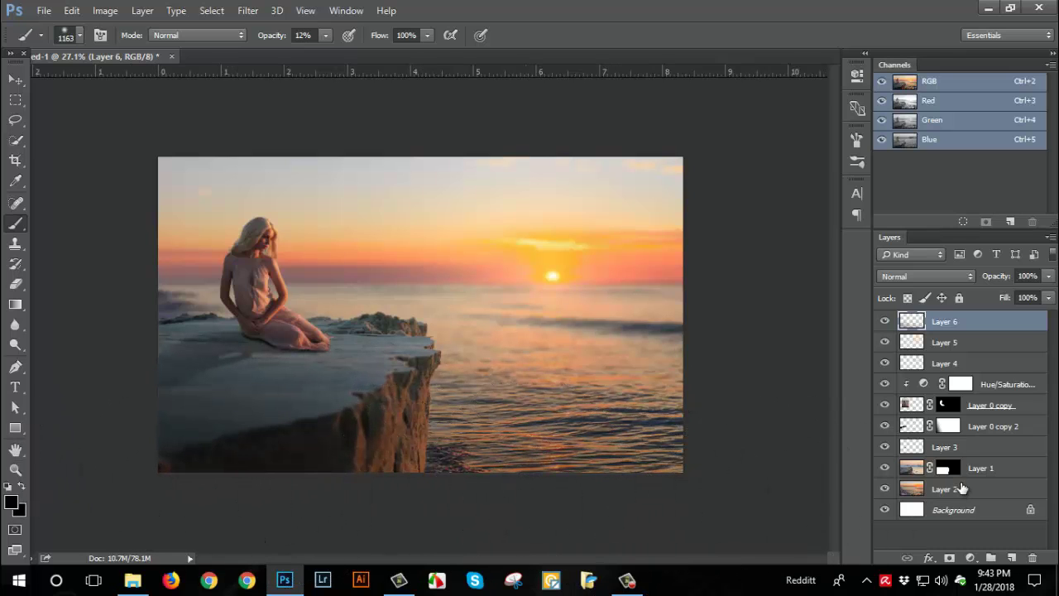
{"action": "left_click", "coordinate": [1049, 276]}
{"action": "left_click_drag", "start_coordinate": [1048, 296], "coordinate": [1037, 296]}
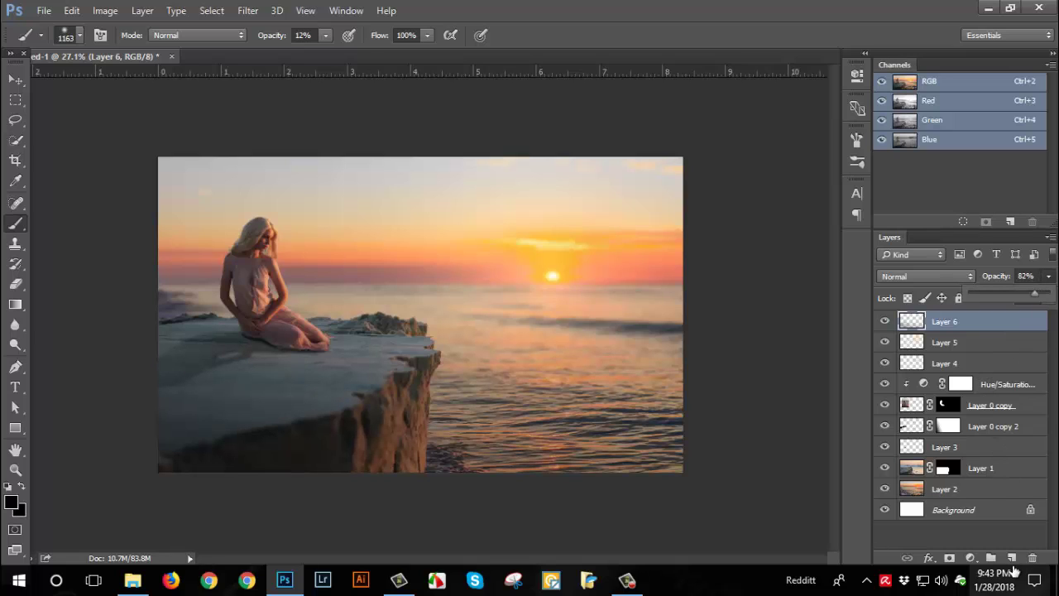
{"action": "left_click", "coordinate": [972, 327]}
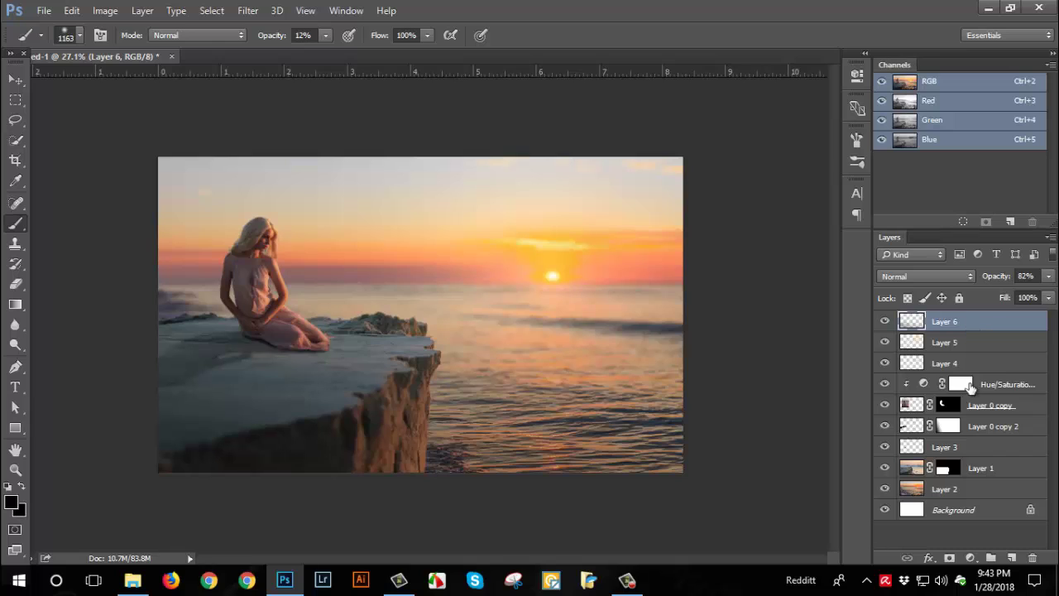
Add a new Layer 7 directly above the Hue/Saturation 1 adjustment layer
{"action": "left_click", "coordinate": [993, 405]}
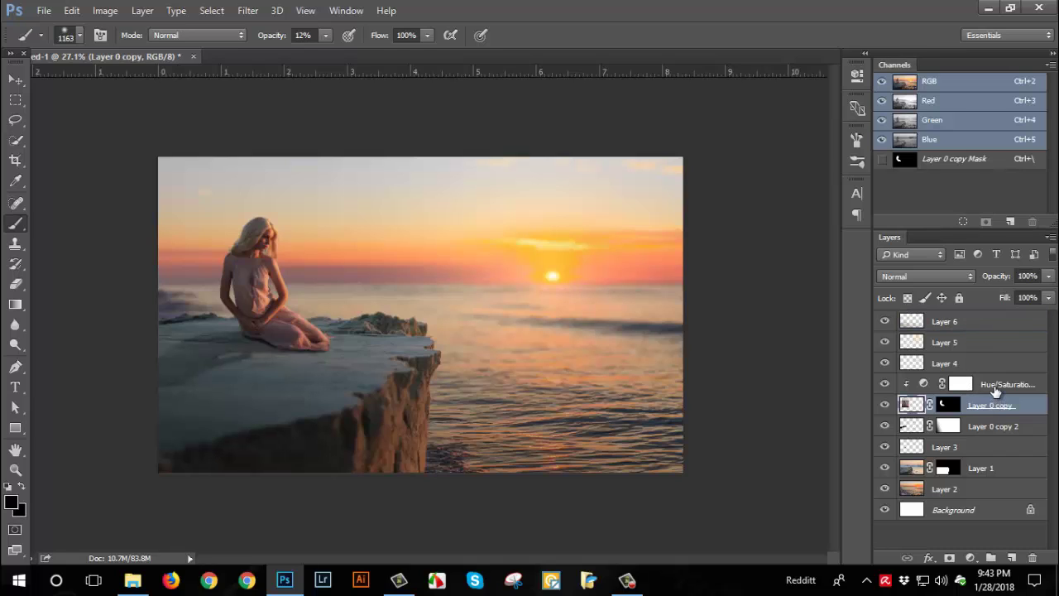
{"action": "left_click", "coordinate": [995, 387]}
{"action": "left_click", "coordinate": [989, 406]}
{"action": "left_click", "coordinate": [997, 387]}
{"action": "left_click", "coordinate": [1011, 559]}
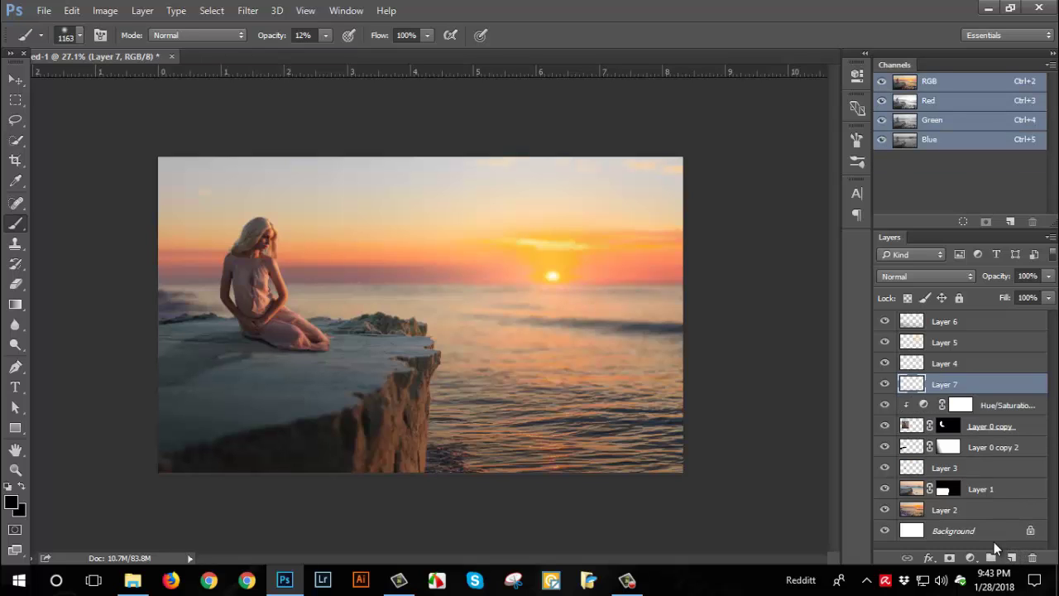
{"action": "left_click", "coordinate": [970, 558]}
{"action": "left_click", "coordinate": [881, 369]}
Convert Layer 7 to a smart object and clip it to the layer below
{"action": "right_click", "coordinate": [953, 386]}
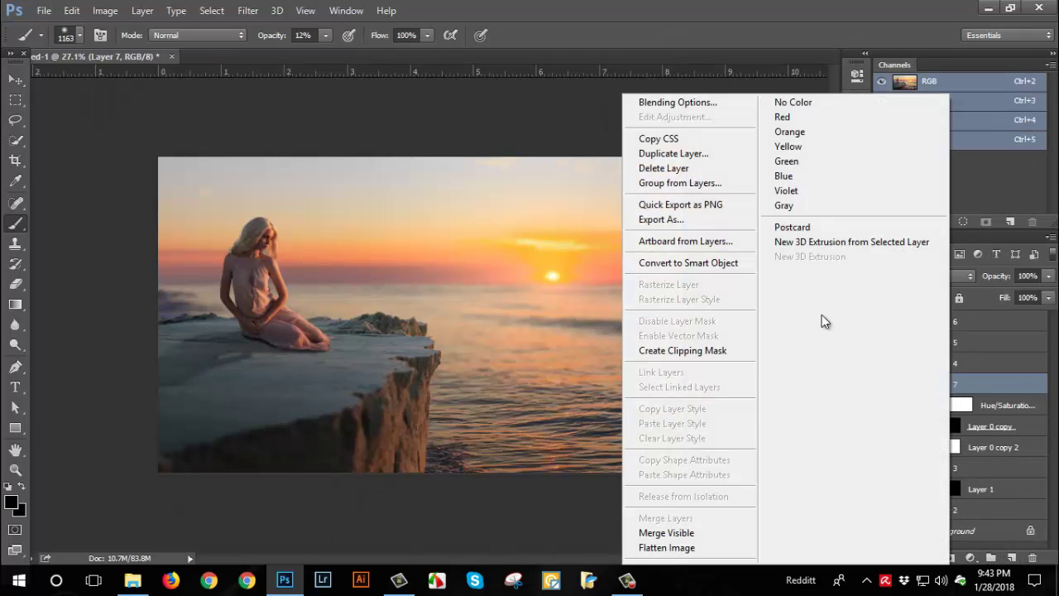
{"action": "left_click", "coordinate": [719, 261]}
{"action": "left_click", "coordinate": [105, 11]}
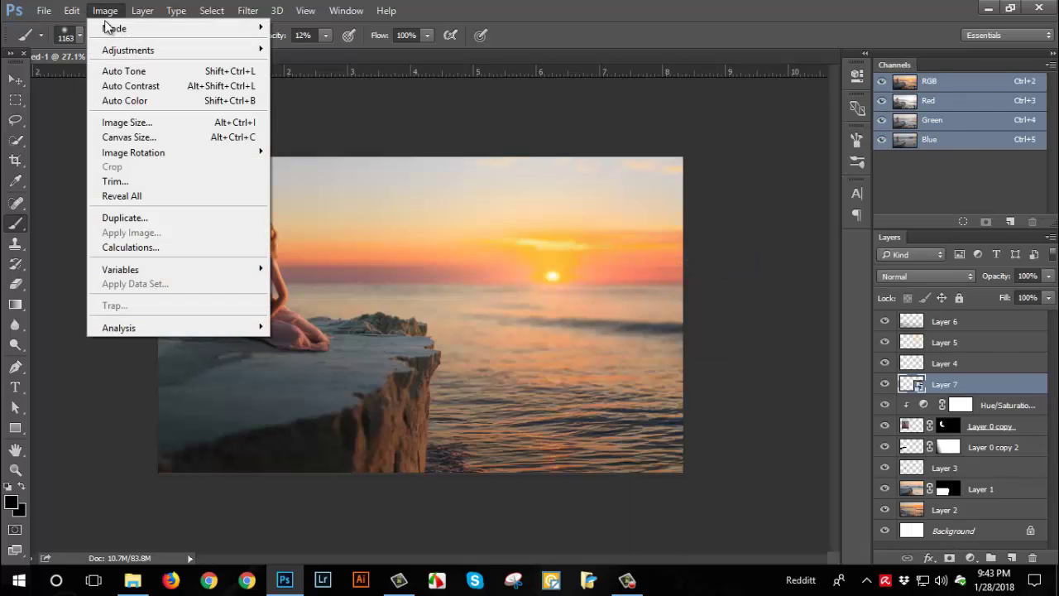
{"action": "left_click", "coordinate": [72, 9]}
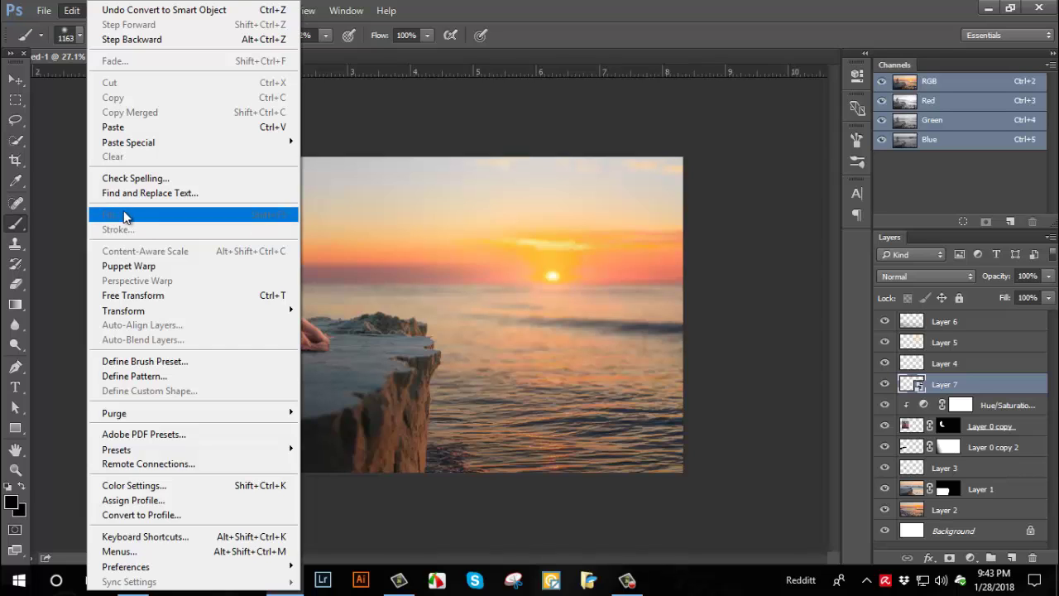
{"action": "left_click", "coordinate": [968, 386]}
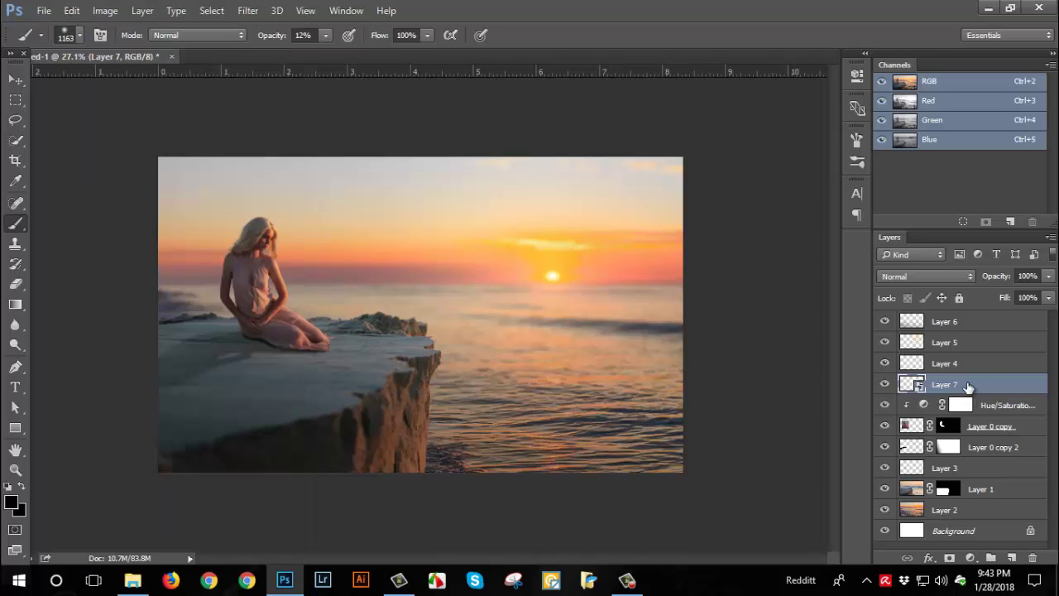
{"action": "left_click", "coordinate": [970, 406]}
{"action": "left_click", "coordinate": [959, 385]}
{"action": "right_click", "coordinate": [938, 385]}
{"action": "left_click", "coordinate": [691, 352]}
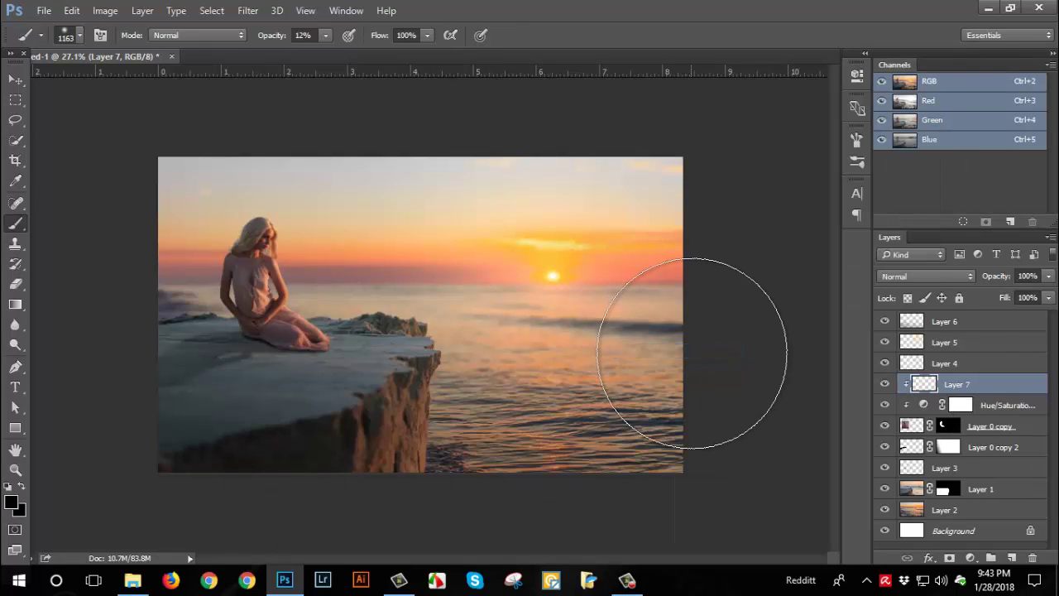
Fill Layer 7 with 50% gray and blend it in Overlay mode
{"action": "left_click", "coordinate": [72, 10]}
{"action": "left_click", "coordinate": [125, 217]}
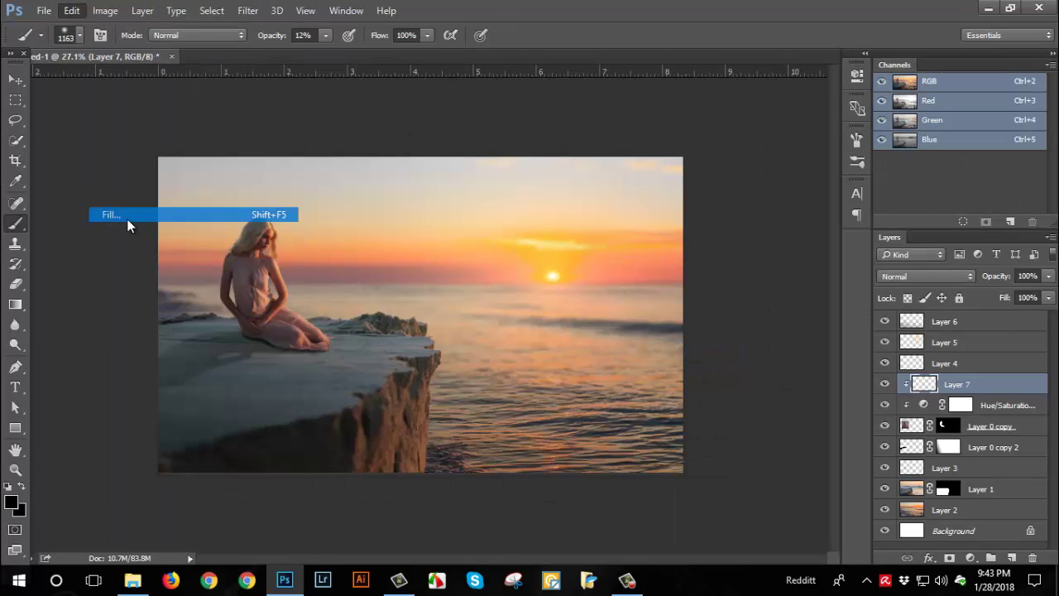
{"action": "left_click", "coordinate": [542, 158]}
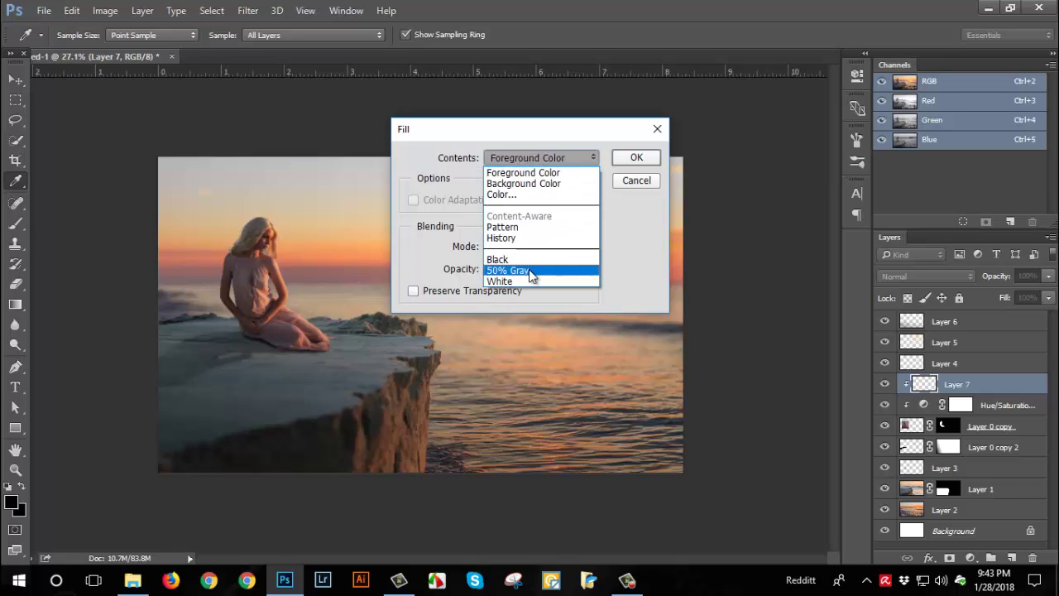
{"action": "left_click", "coordinate": [529, 269]}
{"action": "left_click", "coordinate": [636, 157]}
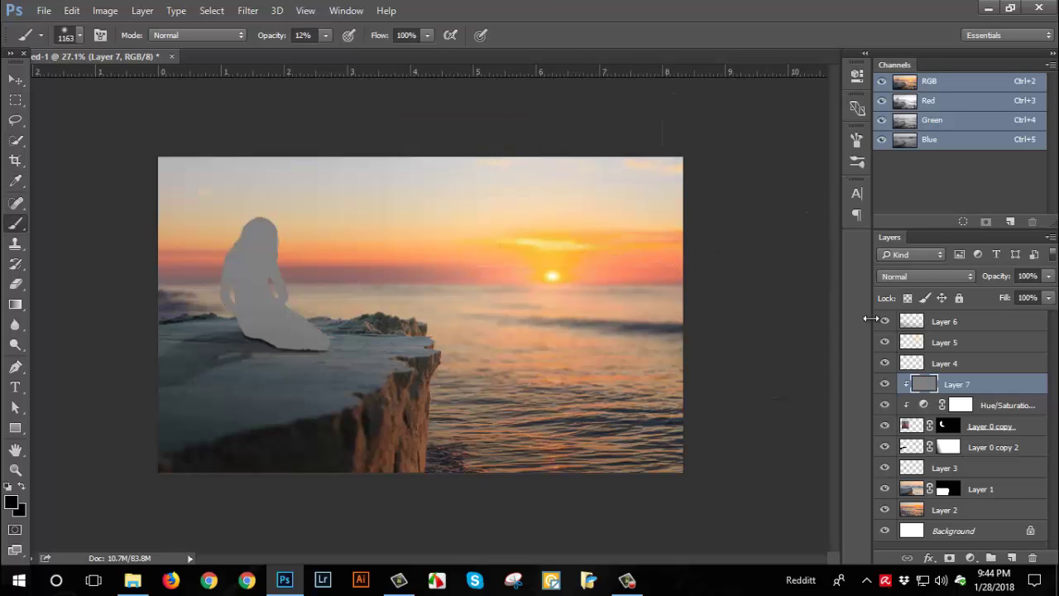
{"action": "left_click", "coordinate": [922, 282]}
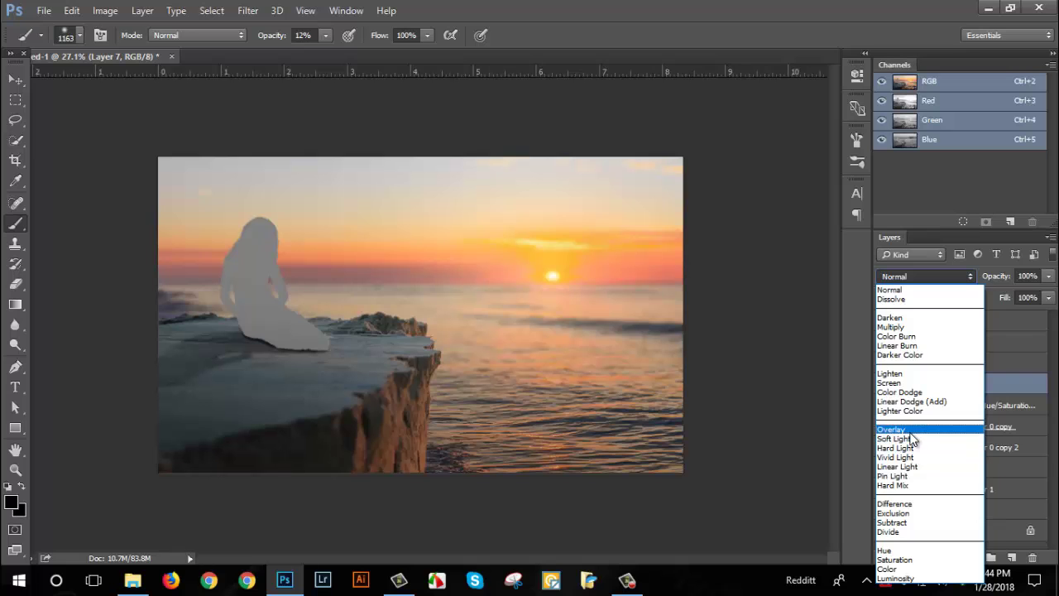
{"action": "left_click", "coordinate": [911, 436]}
Zoom in on the woman, set a 58 px soft brush, and undo the trial stroke
{"action": "key", "text": "ctrl+KP_Add"}
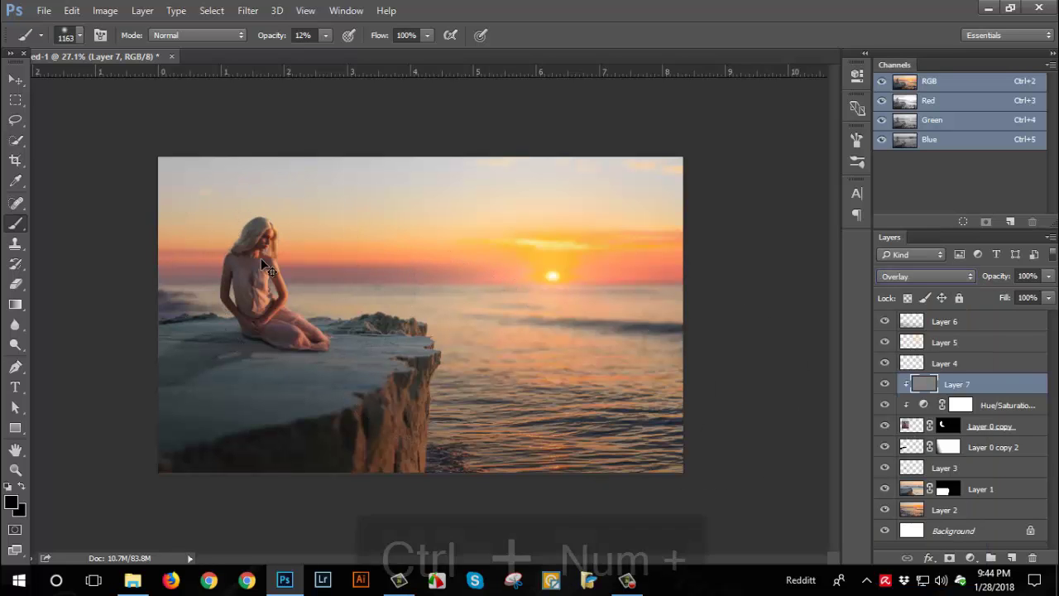
{"action": "key", "text": "ctrl+KP_Add"}
{"action": "key", "text": "ctrl+KP_Add"}
{"action": "key", "text": "ctrl+KP_Add"}
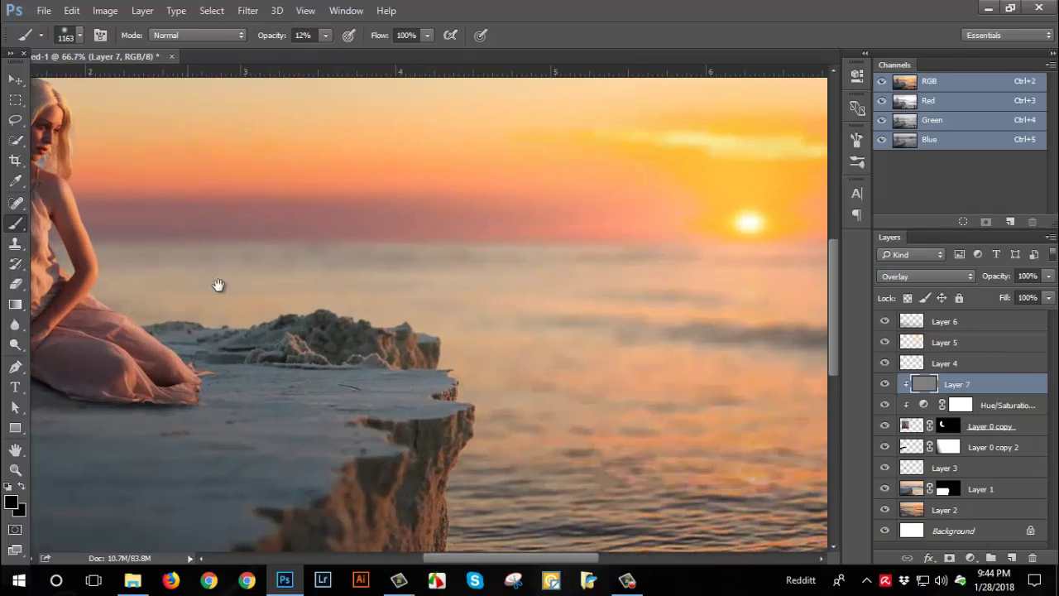
{"action": "left_click_drag", "start_coordinate": [218, 287], "coordinate": [407, 342]}
{"action": "right_click", "coordinate": [370, 299]}
{"action": "left_click", "coordinate": [459, 332]}
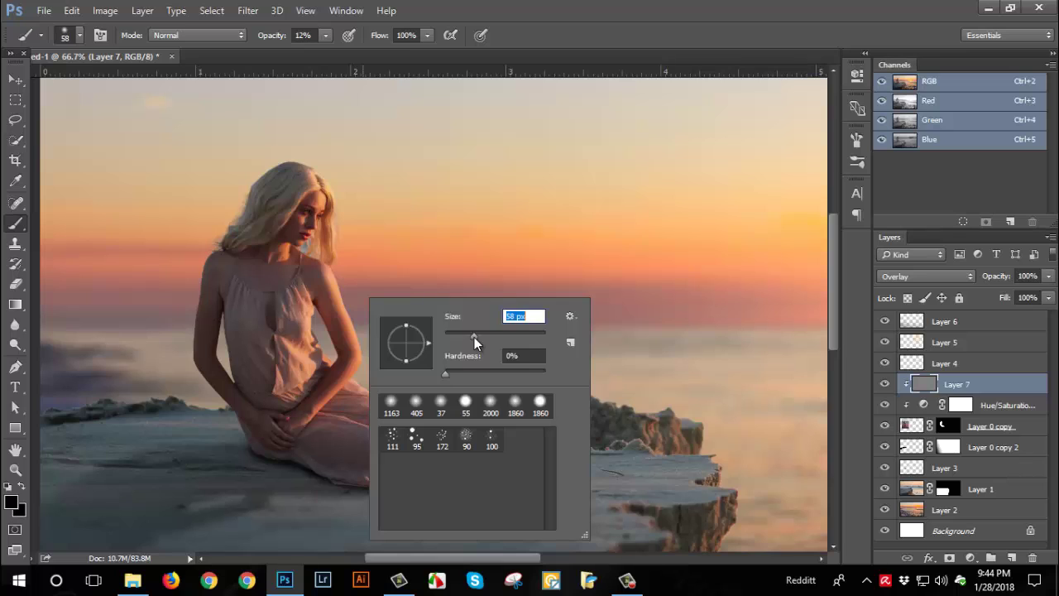
{"action": "left_click", "coordinate": [158, 57]}
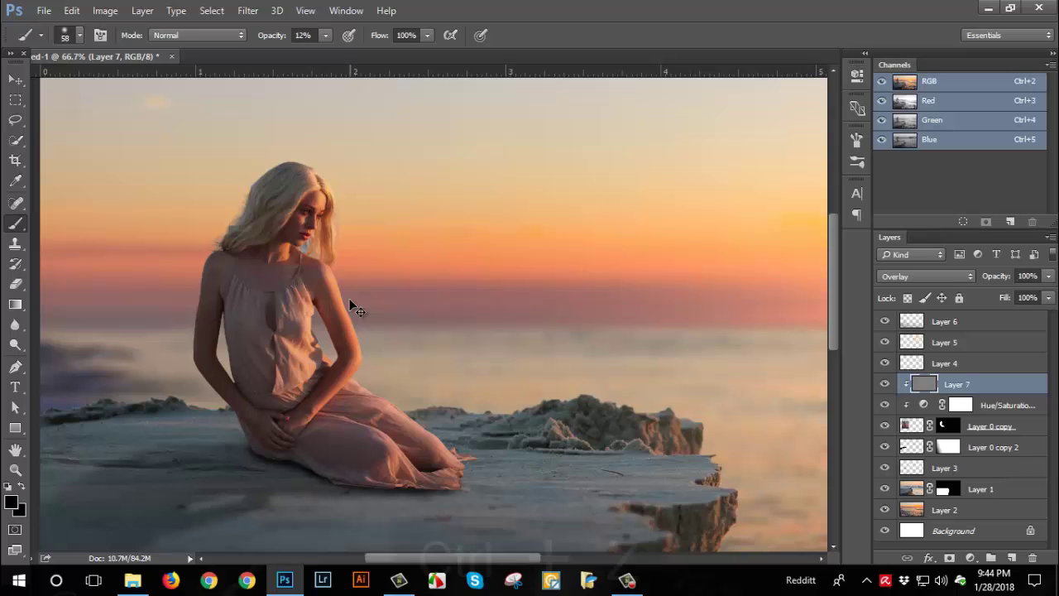
{"action": "key", "text": "ctrl+z"}
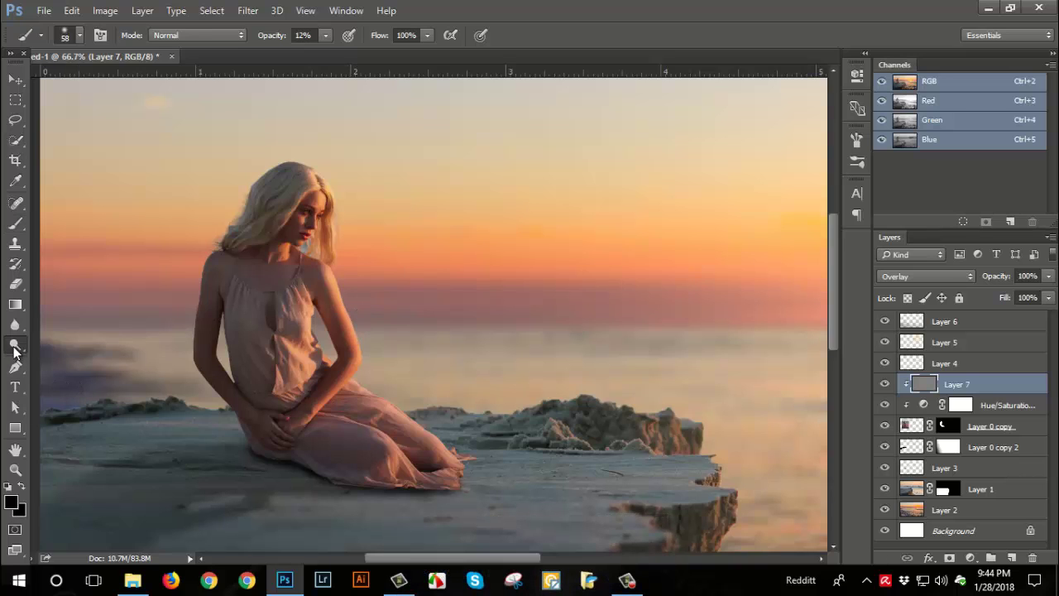
Dodge the hair strand, arm, lap and dress to brighten their highlights
{"action": "left_click", "coordinate": [14, 349]}
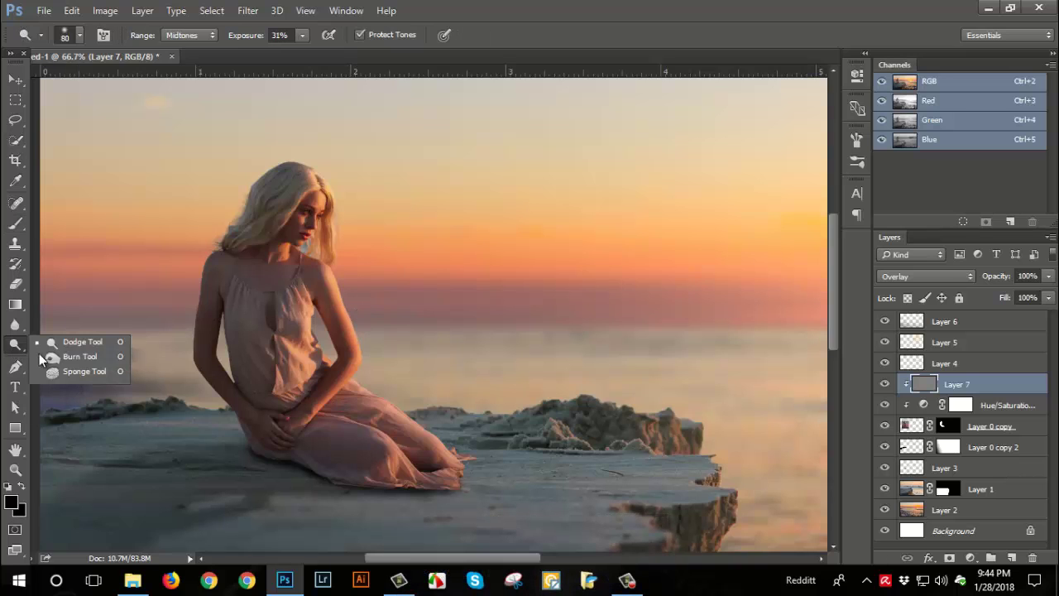
{"action": "left_click", "coordinate": [83, 342]}
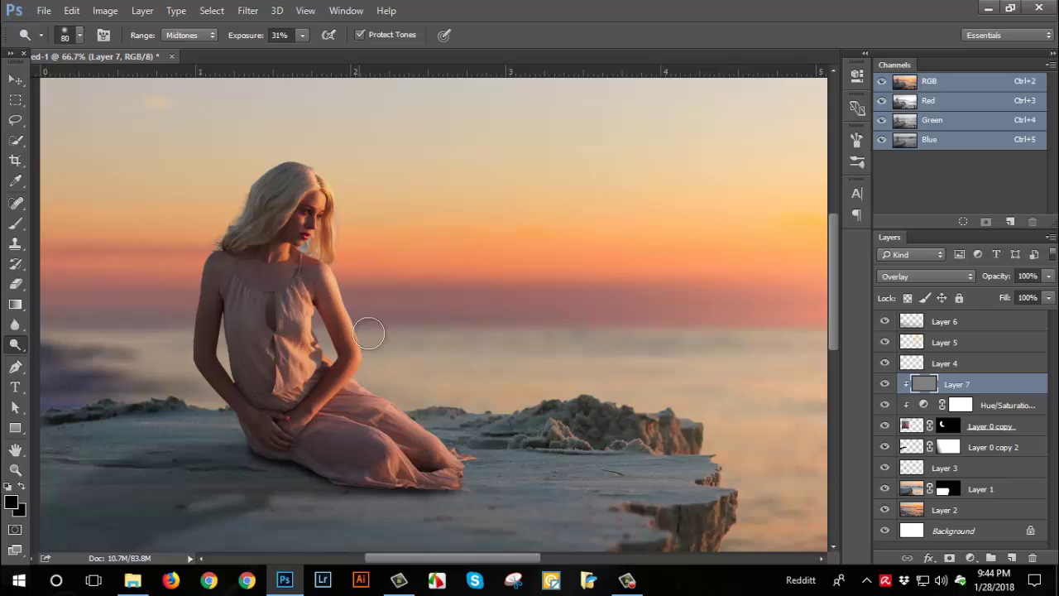
{"action": "mouse_move", "coordinate": [324, 209]}
{"action": "left_mouse_down"}
{"action": "mouse_move", "coordinate": [327, 232]}
{"action": "mouse_move", "coordinate": [283, 271]}
{"action": "left_mouse_up"}
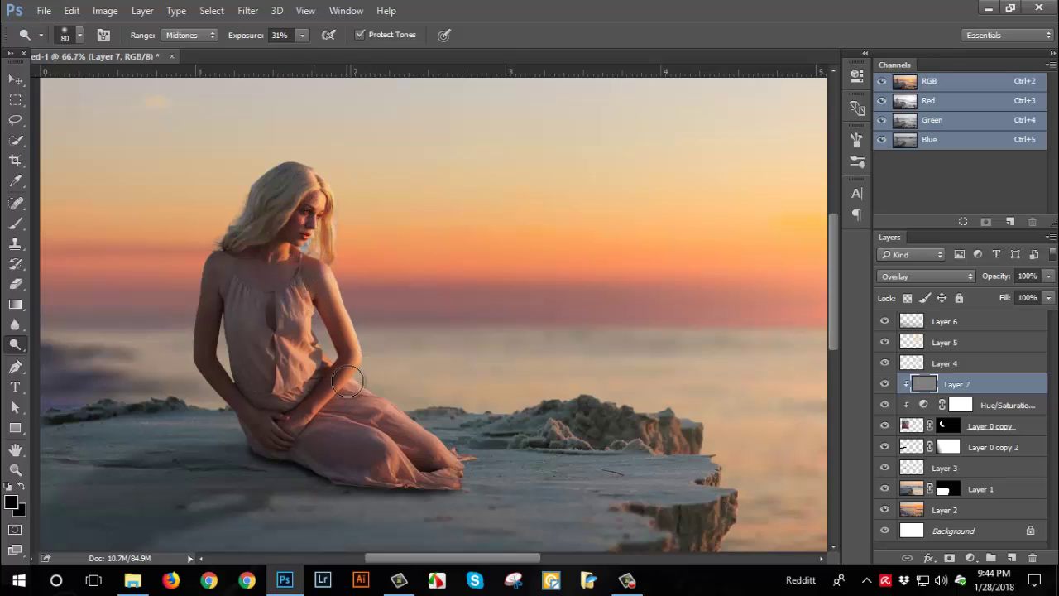
{"action": "mouse_move", "coordinate": [347, 380]}
{"action": "left_mouse_down"}
{"action": "mouse_move", "coordinate": [295, 433]}
{"action": "mouse_move", "coordinate": [397, 402]}
{"action": "mouse_move", "coordinate": [430, 437]}
{"action": "mouse_move", "coordinate": [401, 452]}
{"action": "left_mouse_up"}
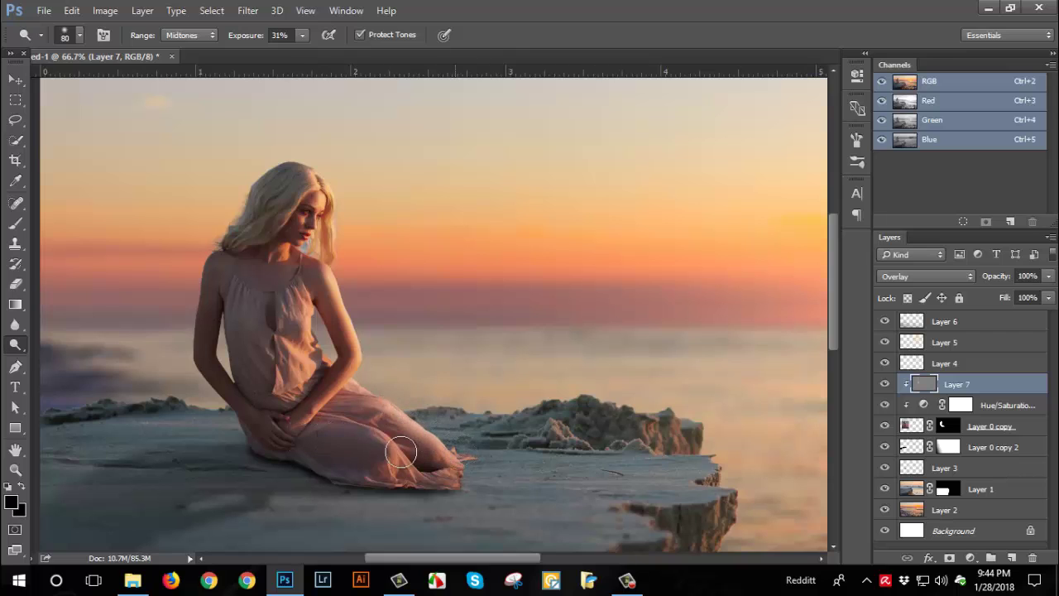
Burn the lower dress and hands at 23% exposure to deepen shading
{"action": "right_click", "coordinate": [14, 344]}
{"action": "left_click", "coordinate": [75, 361]}
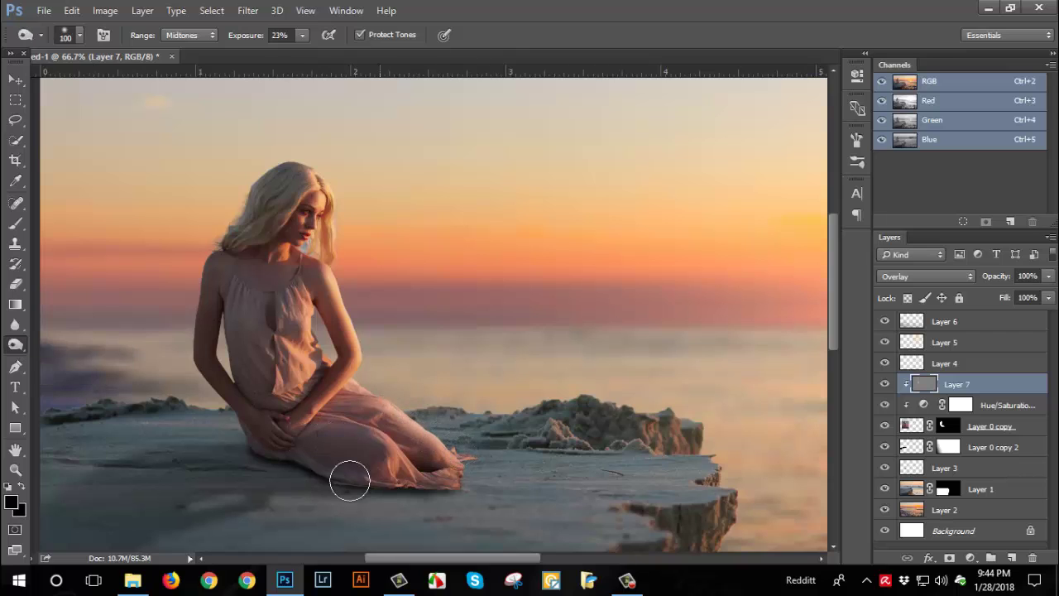
{"action": "mouse_move", "coordinate": [350, 480]}
{"action": "left_mouse_down"}
{"action": "mouse_move", "coordinate": [253, 431]}
{"action": "mouse_move", "coordinate": [275, 407]}
{"action": "mouse_move", "coordinate": [279, 425]}
{"action": "mouse_move", "coordinate": [239, 402]}
{"action": "mouse_move", "coordinate": [239, 416]}
{"action": "mouse_move", "coordinate": [177, 351]}
{"action": "mouse_move", "coordinate": [319, 456]}
{"action": "mouse_move", "coordinate": [458, 493]}
{"action": "mouse_move", "coordinate": [355, 456]}
{"action": "mouse_move", "coordinate": [215, 430]}
{"action": "mouse_move", "coordinate": [299, 455]}
{"action": "mouse_move", "coordinate": [331, 444]}
{"action": "mouse_move", "coordinate": [273, 367]}
{"action": "mouse_move", "coordinate": [213, 318]}
{"action": "mouse_move", "coordinate": [230, 367]}
{"action": "mouse_move", "coordinate": [271, 413]}
{"action": "mouse_move", "coordinate": [224, 360]}
{"action": "mouse_move", "coordinate": [218, 267]}
{"action": "mouse_move", "coordinate": [248, 211]}
{"action": "mouse_move", "coordinate": [224, 208]}
{"action": "mouse_move", "coordinate": [230, 276]}
{"action": "left_mouse_up"}
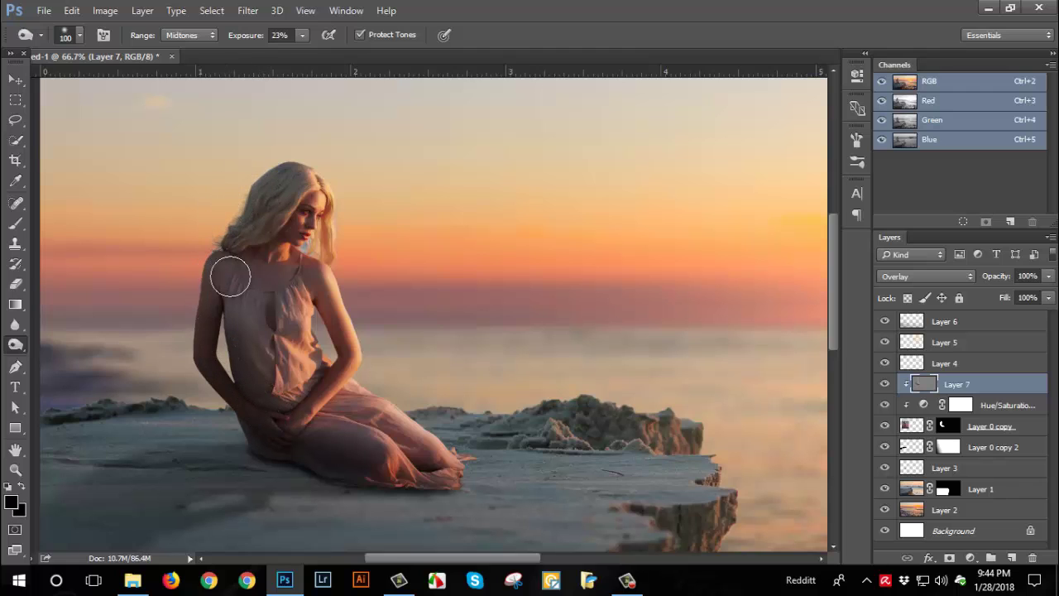
{"action": "scroll", "coordinate": [212, 201], "scroll_direction": "up", "scroll_amount": 2}
{"action": "scroll", "coordinate": [190, 194], "scroll_direction": "up", "scroll_amount": 1}
Target the Layer 0 copy mask with a 20 px brush, 19% hardness, 67% opacity
{"action": "scroll", "coordinate": [190, 194], "scroll_direction": "up", "scroll_amount": 2}
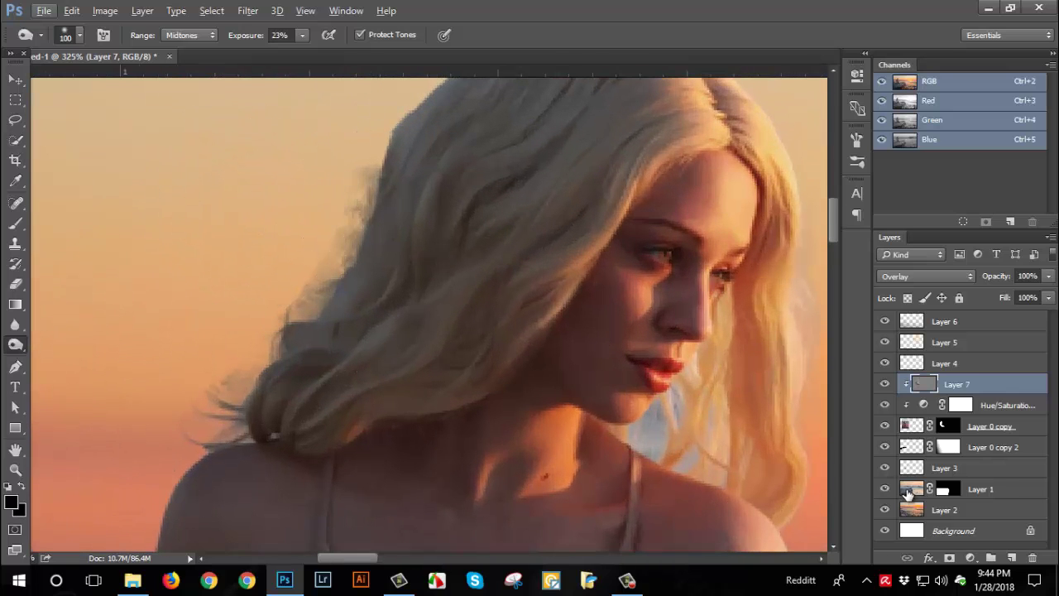
{"action": "left_click", "coordinate": [948, 425]}
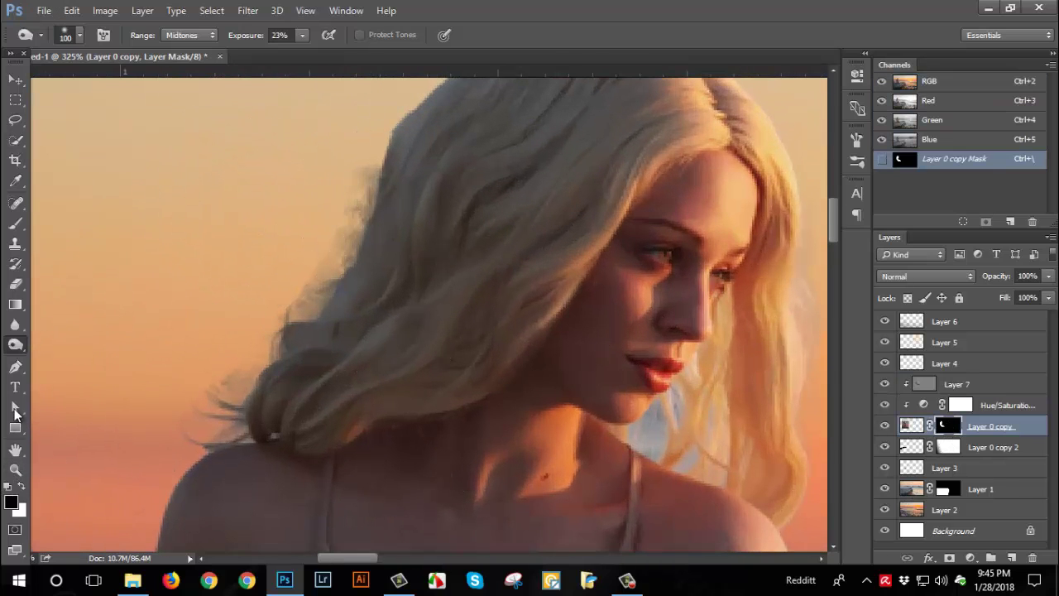
{"action": "right_click", "coordinate": [210, 239]}
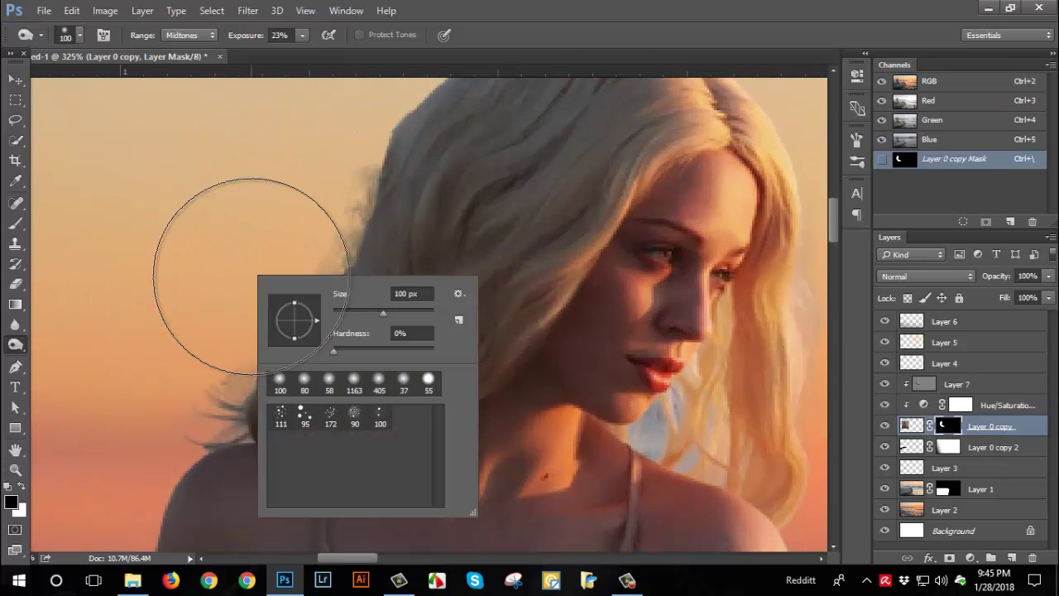
{"action": "left_click", "coordinate": [16, 225]}
{"action": "right_click", "coordinate": [324, 207]}
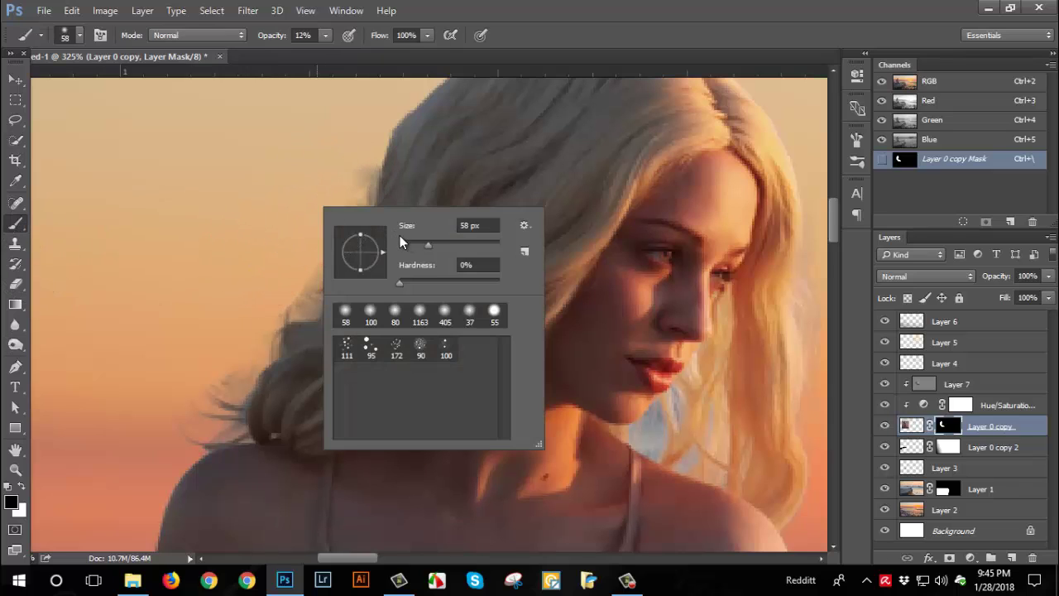
{"action": "left_click_drag", "start_coordinate": [413, 245], "coordinate": [408, 245]}
{"action": "key", "text": "Tab"}
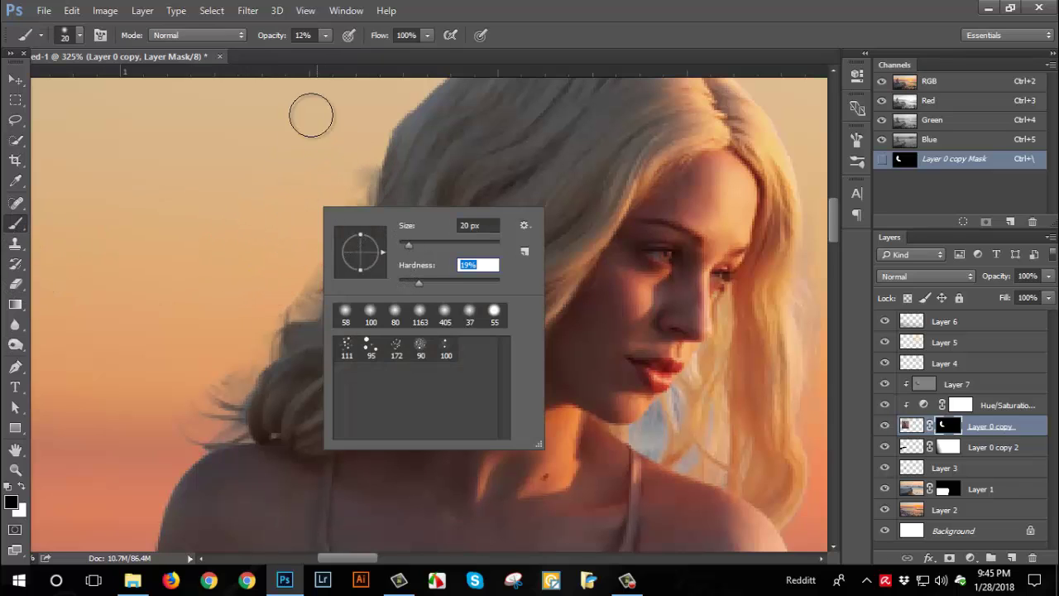
{"action": "left_click", "coordinate": [325, 35]}
{"action": "left_click_drag", "start_coordinate": [338, 52], "coordinate": [369, 59]}
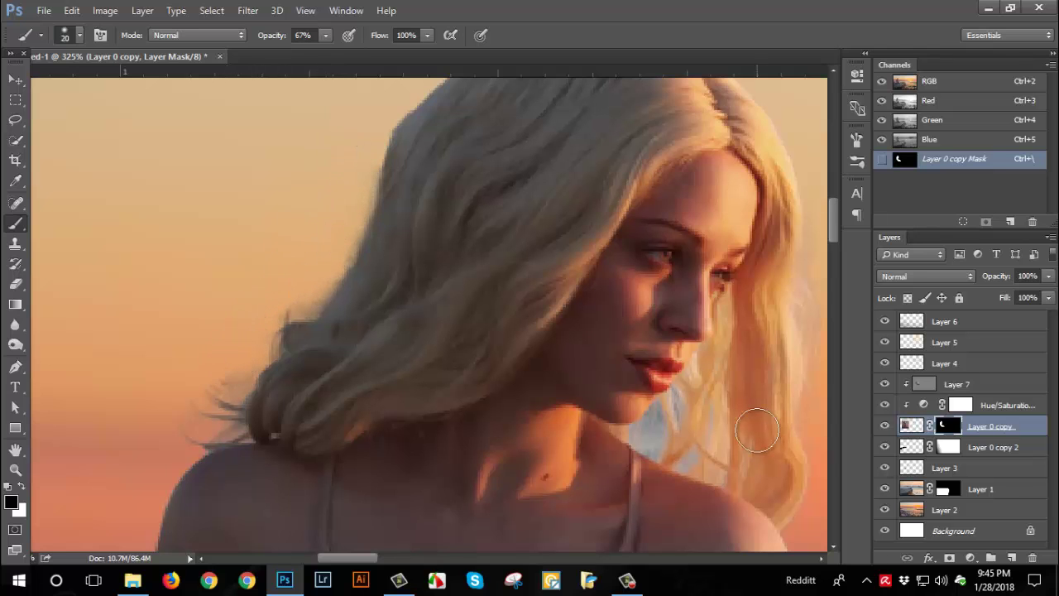
Zoom in on the neck and shoulder and lower the brush opacity to 23%
{"action": "left_click_drag", "start_coordinate": [751, 439], "coordinate": [510, 368]}
{"action": "scroll", "coordinate": [430, 301], "scroll_direction": "up", "scroll_amount": 2}
{"action": "scroll", "coordinate": [423, 328], "scroll_direction": "up", "scroll_amount": 1}
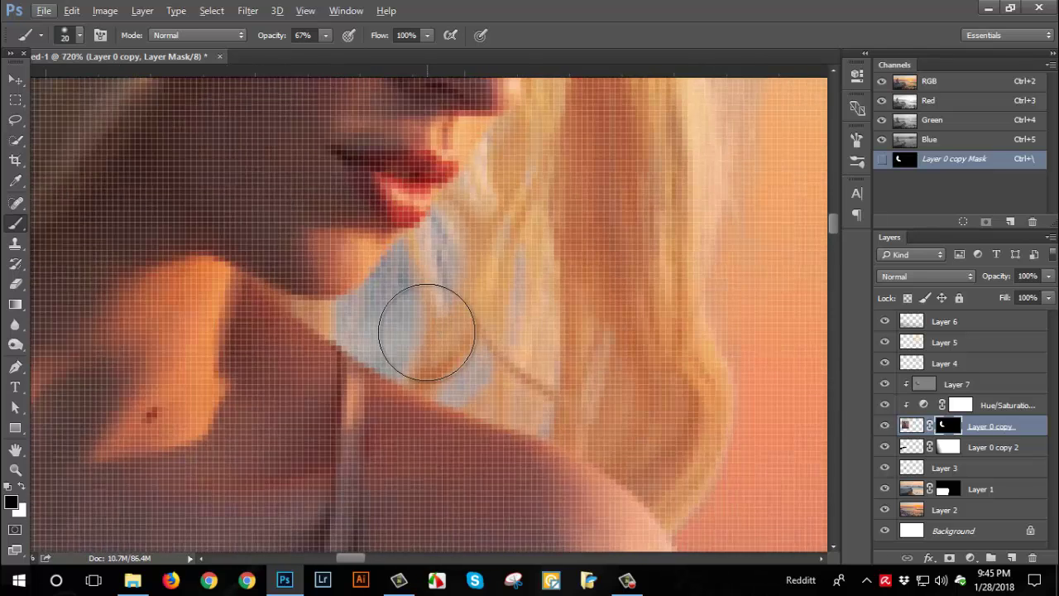
{"action": "scroll", "coordinate": [431, 327], "scroll_direction": "up", "scroll_amount": 1}
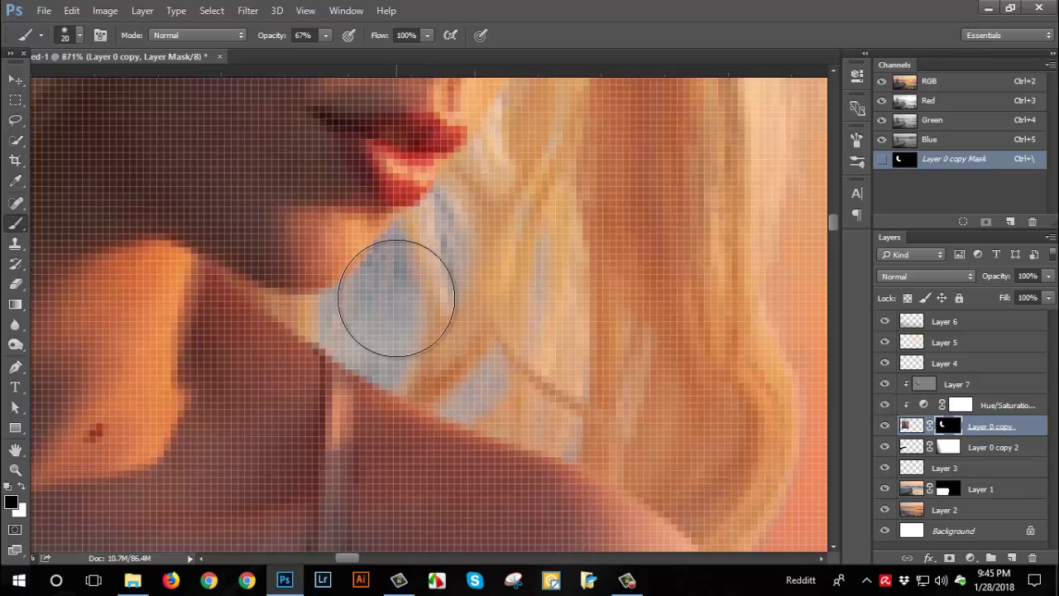
{"action": "left_click", "coordinate": [326, 34]}
{"action": "left_click", "coordinate": [290, 53]}
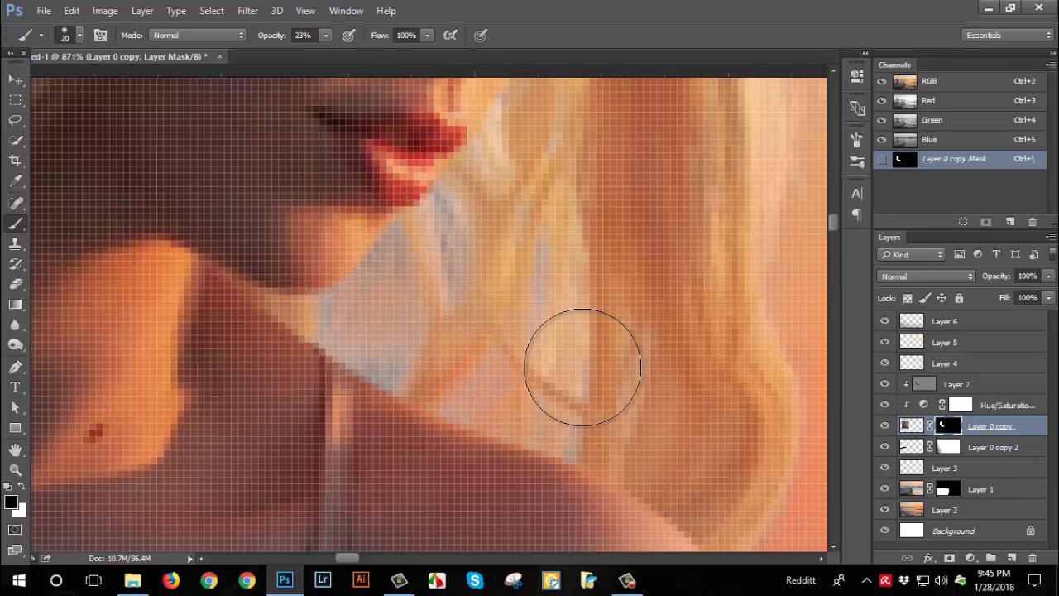
Navigate the view around the woman's face and eyes while cleaning the hair edge
{"action": "scroll", "coordinate": [447, 274], "scroll_direction": "down", "scroll_amount": 5}
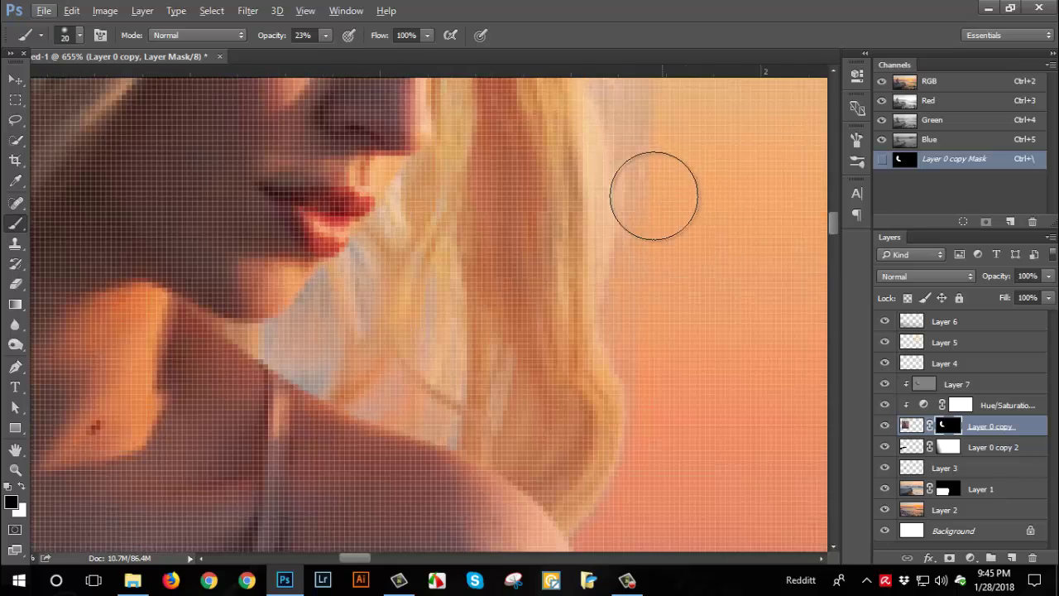
{"action": "left_click_drag", "start_coordinate": [651, 190], "coordinate": [553, 383]}
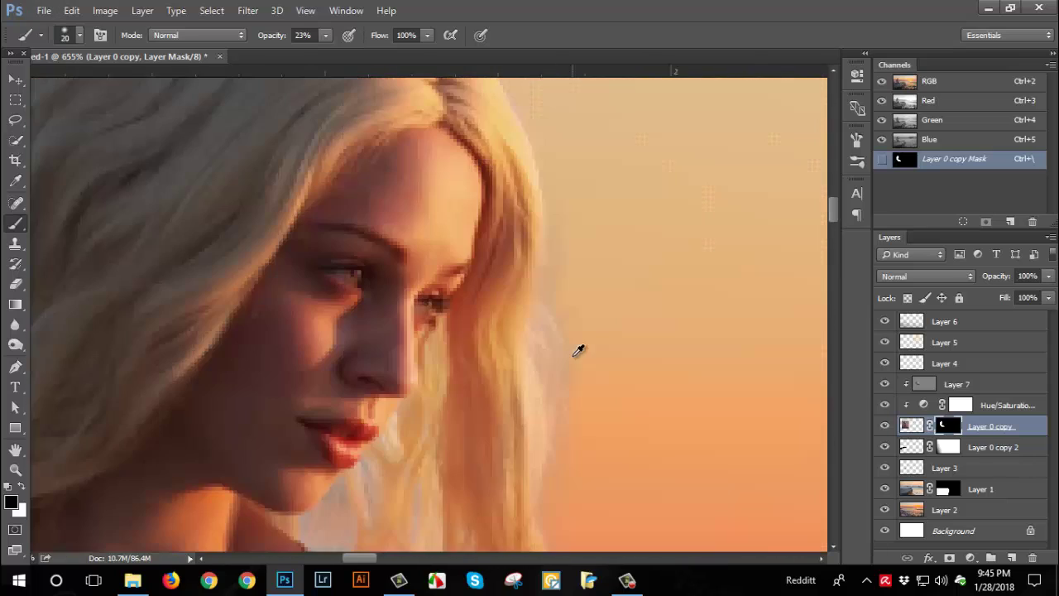
{"action": "scroll", "coordinate": [598, 387], "scroll_direction": "down", "scroll_amount": 5}
{"action": "scroll", "coordinate": [596, 380], "scroll_direction": "down", "scroll_amount": 4}
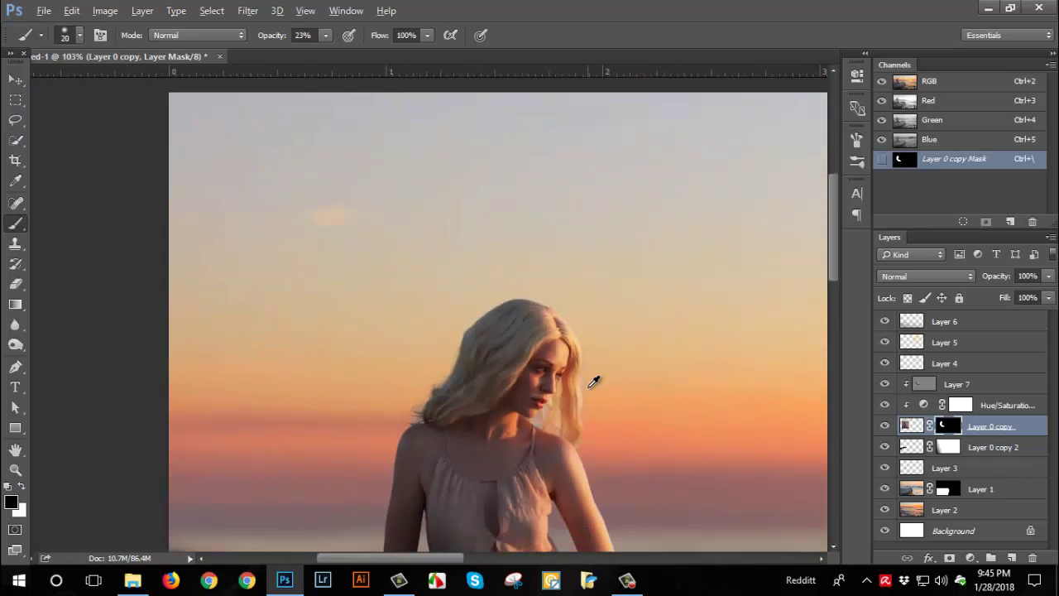
{"action": "scroll", "coordinate": [593, 381], "scroll_direction": "down", "scroll_amount": 4}
{"action": "scroll", "coordinate": [592, 384], "scroll_direction": "down", "scroll_amount": 3}
{"action": "scroll", "coordinate": [591, 386], "scroll_direction": "up", "scroll_amount": 1}
{"action": "scroll", "coordinate": [594, 388], "scroll_direction": "down", "scroll_amount": 1}
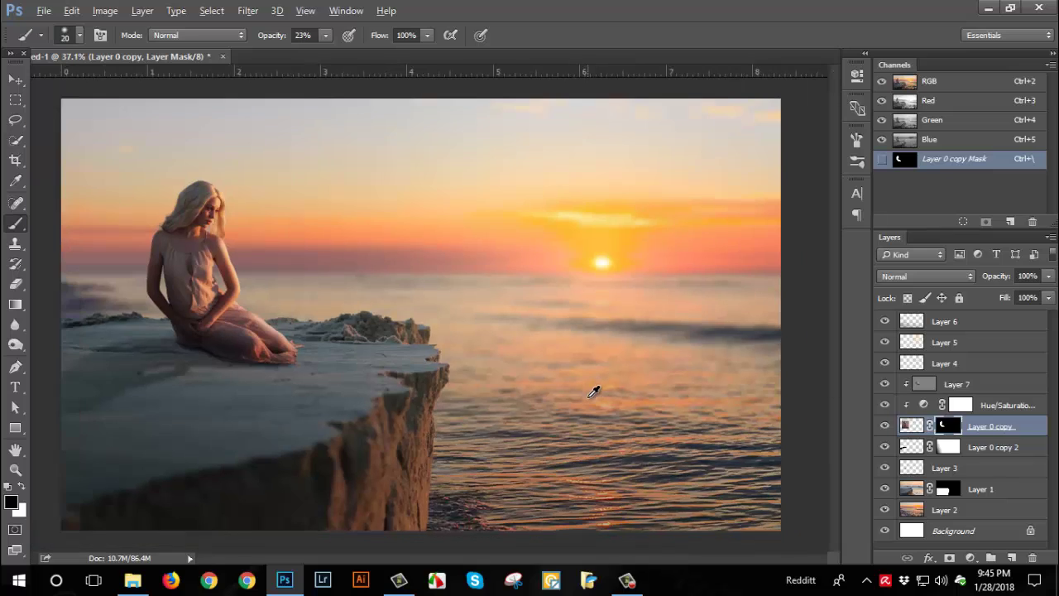
{"action": "scroll", "coordinate": [589, 395], "scroll_direction": "down", "scroll_amount": 1}
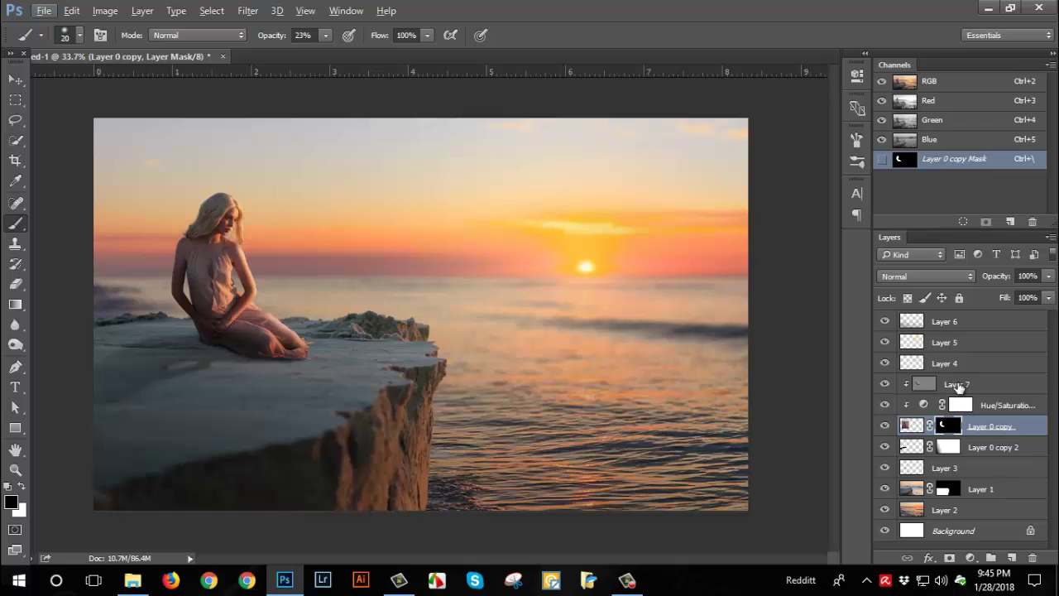
Add a black Color Fill 1 layer above Layer 6 and target its mask
{"action": "left_click", "coordinate": [979, 322]}
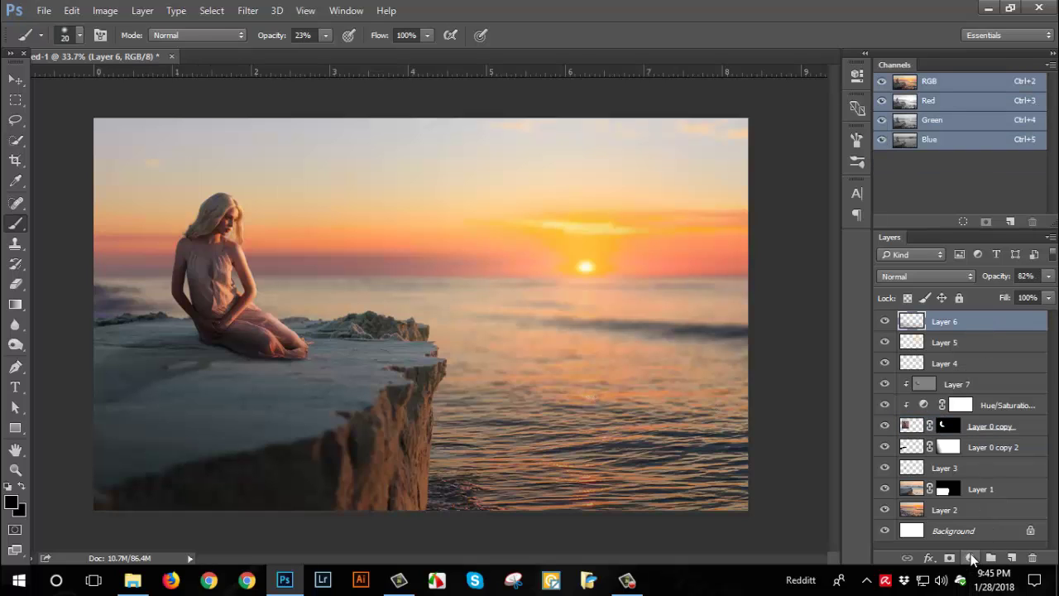
{"action": "left_click", "coordinate": [972, 559]}
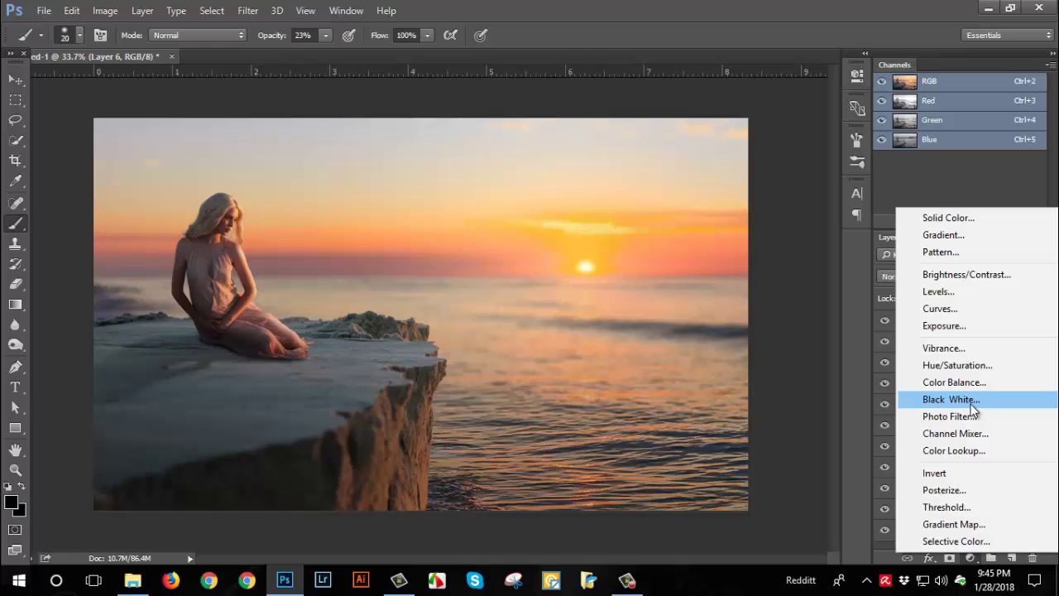
{"action": "left_click", "coordinate": [964, 219]}
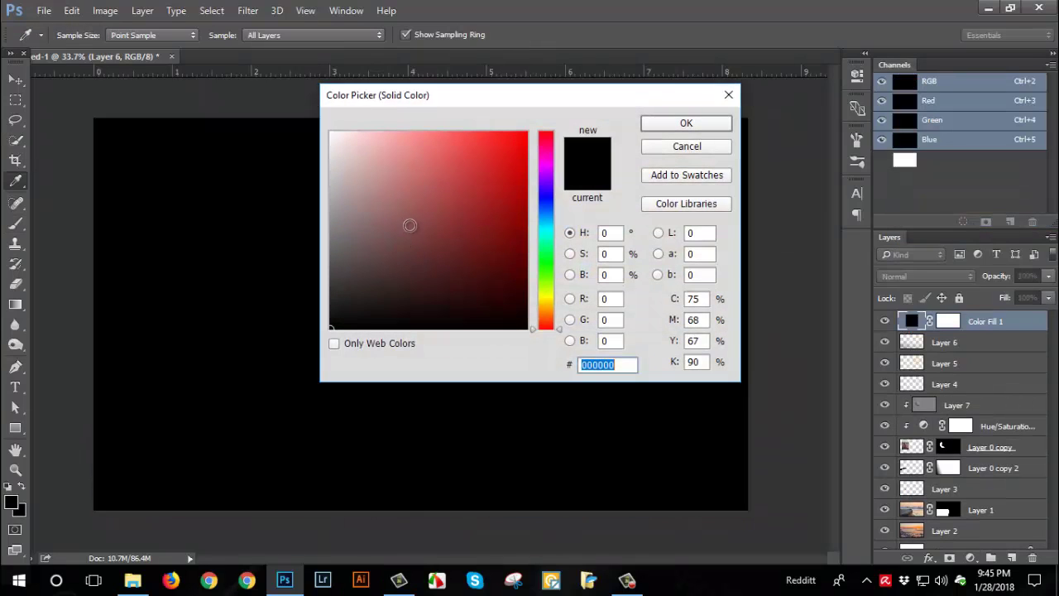
{"action": "left_click_drag", "start_coordinate": [410, 225], "coordinate": [317, 344]}
{"action": "left_click", "coordinate": [699, 124]}
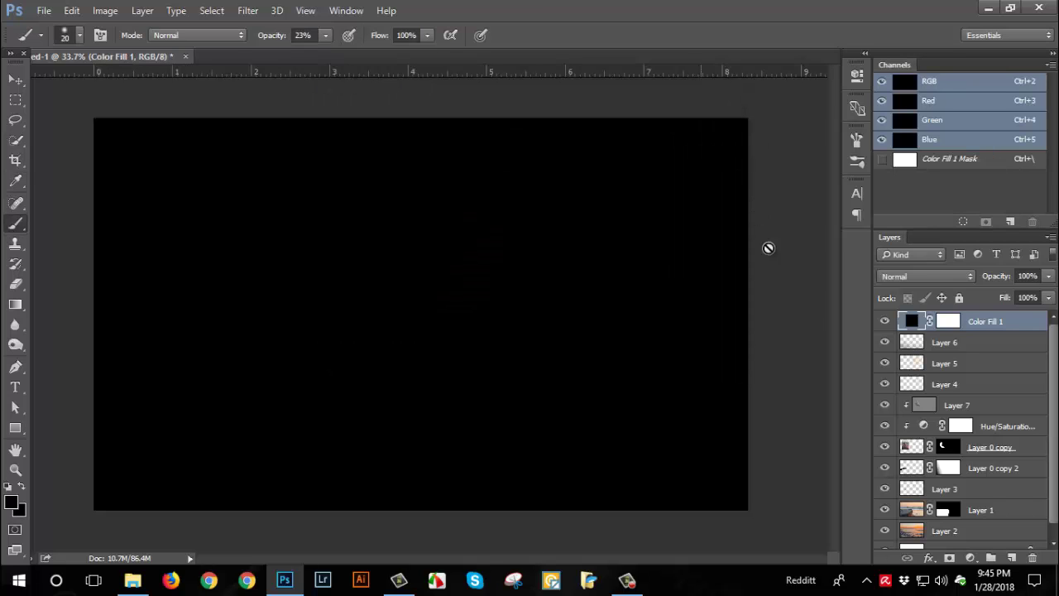
{"action": "left_click", "coordinate": [943, 318]}
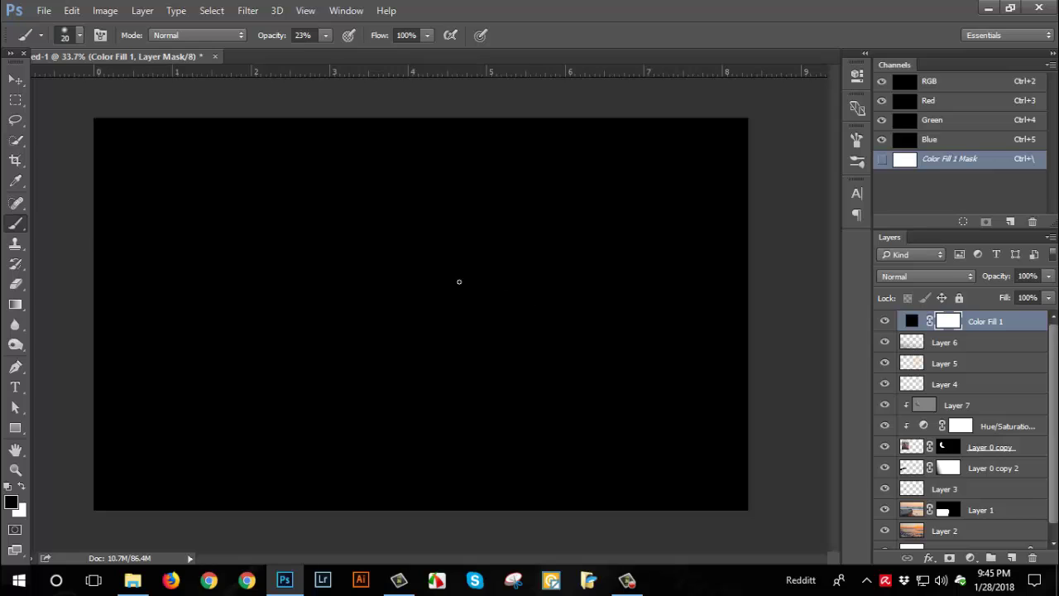
Lower the Color Fill 1 layer opacity to 42%
{"action": "left_click_drag", "start_coordinate": [331, 36], "coordinate": [385, 61]}
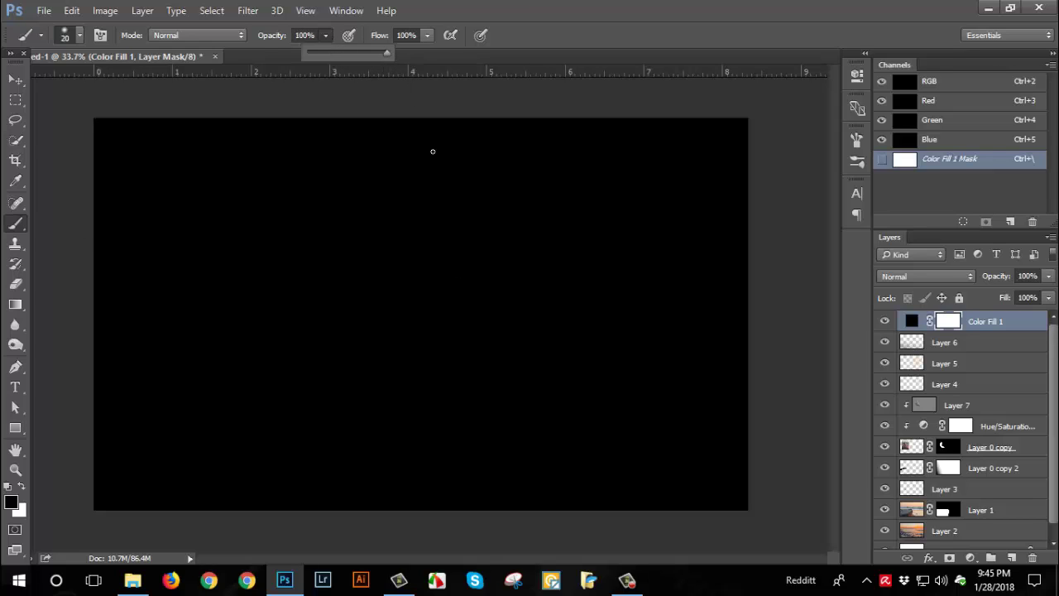
{"action": "right_click", "coordinate": [374, 347]}
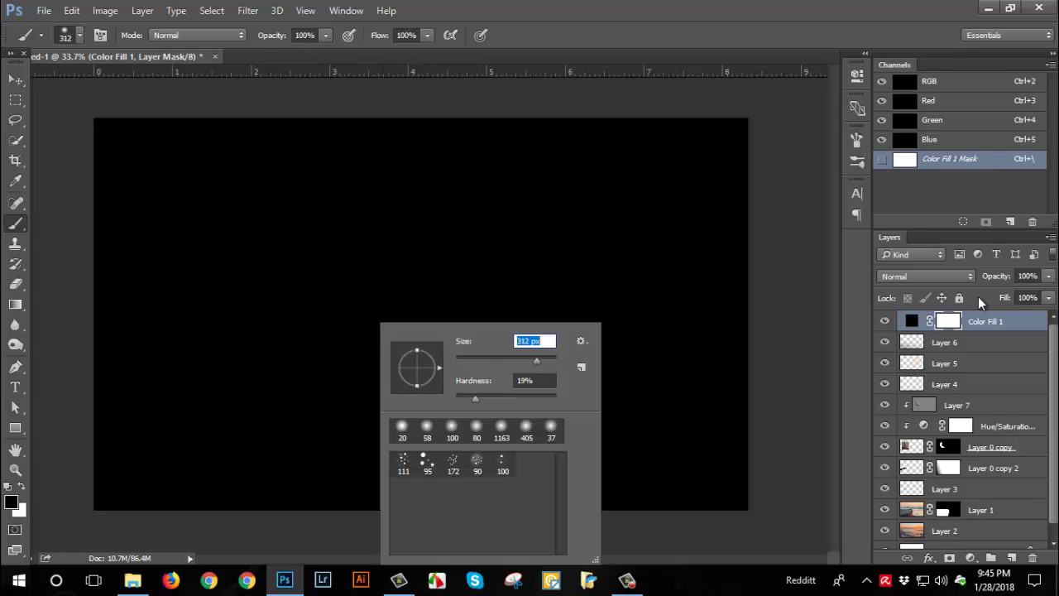
{"action": "left_click", "coordinate": [1049, 275]}
{"action": "mouse_move", "coordinate": [1049, 275]}
{"action": "left_mouse_down"}
{"action": "mouse_move", "coordinate": [1033, 298]}
{"action": "mouse_move", "coordinate": [1003, 292]}
{"action": "left_mouse_up"}
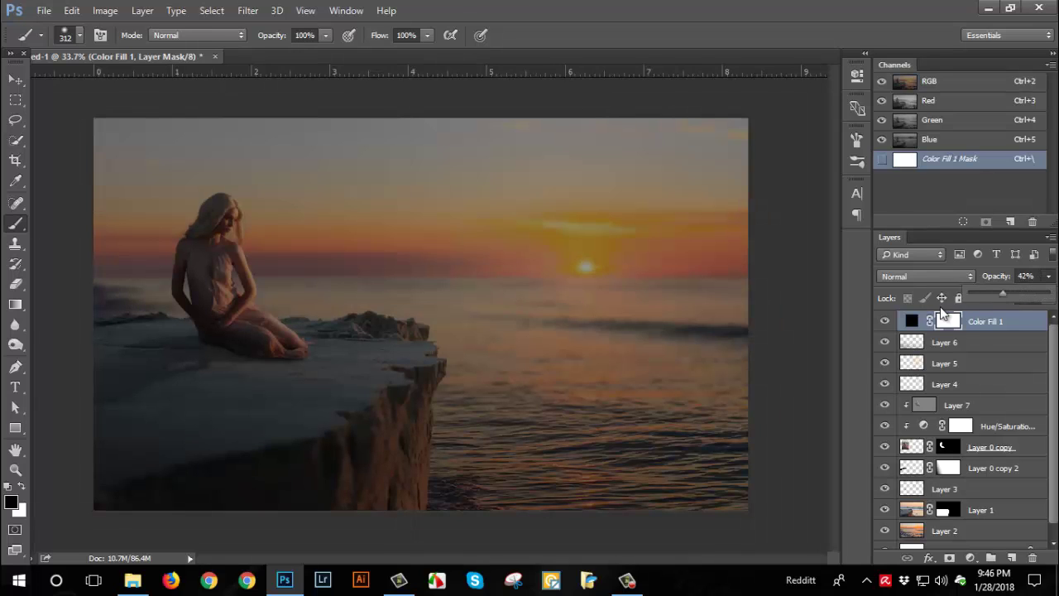
Clear the fill's centre with a 1500 px brush, then set the brush to 35 px
{"action": "right_click", "coordinate": [389, 341]}
{"action": "left_click", "coordinate": [542, 341]}
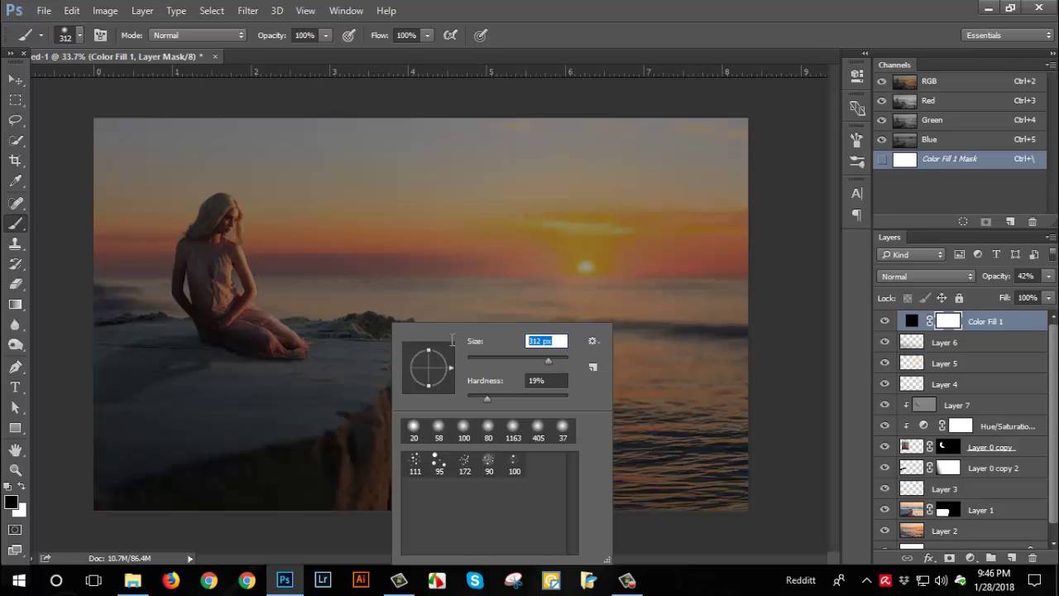
{"action": "type", "text": "1500"}
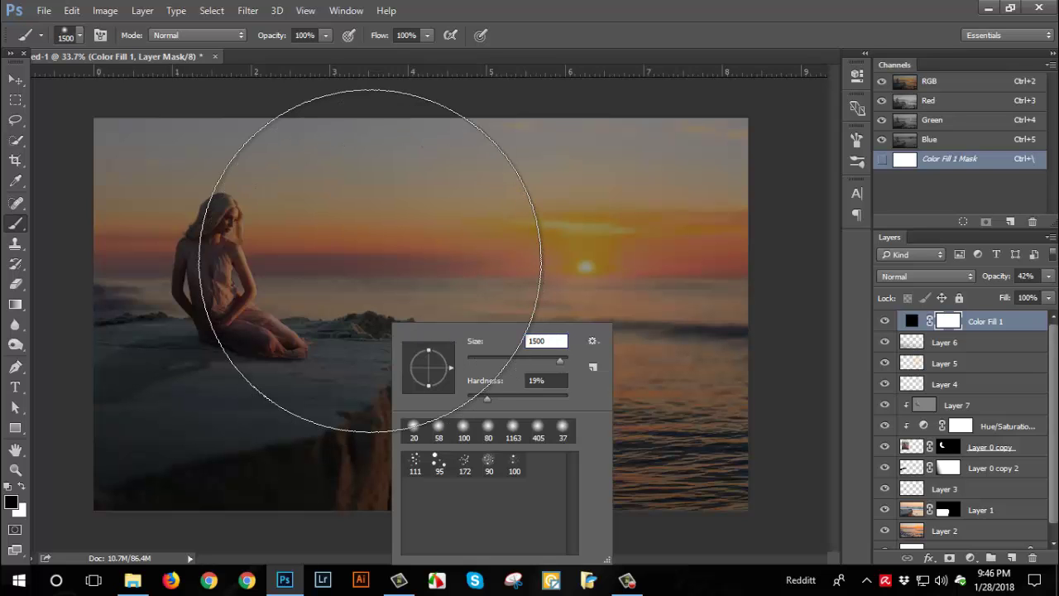
{"action": "left_click", "coordinate": [360, 261]}
{"action": "mouse_move", "coordinate": [360, 261]}
{"action": "left_mouse_down"}
{"action": "mouse_move", "coordinate": [307, 319]}
{"action": "mouse_move", "coordinate": [213, 331]}
{"action": "mouse_move", "coordinate": [780, 201]}
{"action": "mouse_move", "coordinate": [478, 389]}
{"action": "mouse_move", "coordinate": [430, 367]}
{"action": "mouse_move", "coordinate": [413, 273]}
{"action": "mouse_move", "coordinate": [339, 269]}
{"action": "left_mouse_up"}
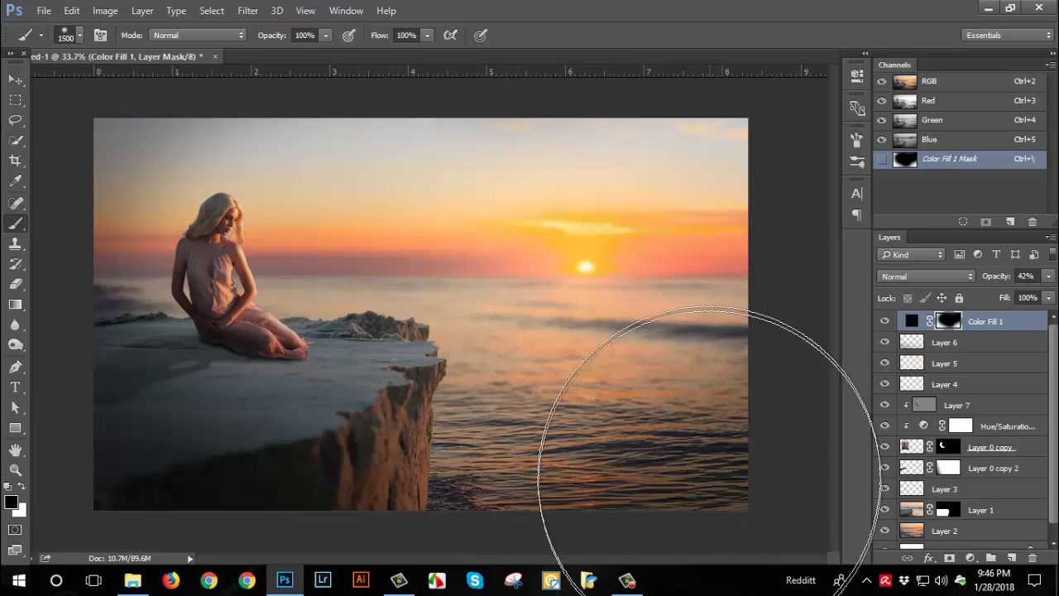
{"action": "right_click", "coordinate": [509, 288]}
{"action": "double_click", "coordinate": [660, 304]}
{"action": "type", "text": "35"}
{"action": "key", "text": "Return"}
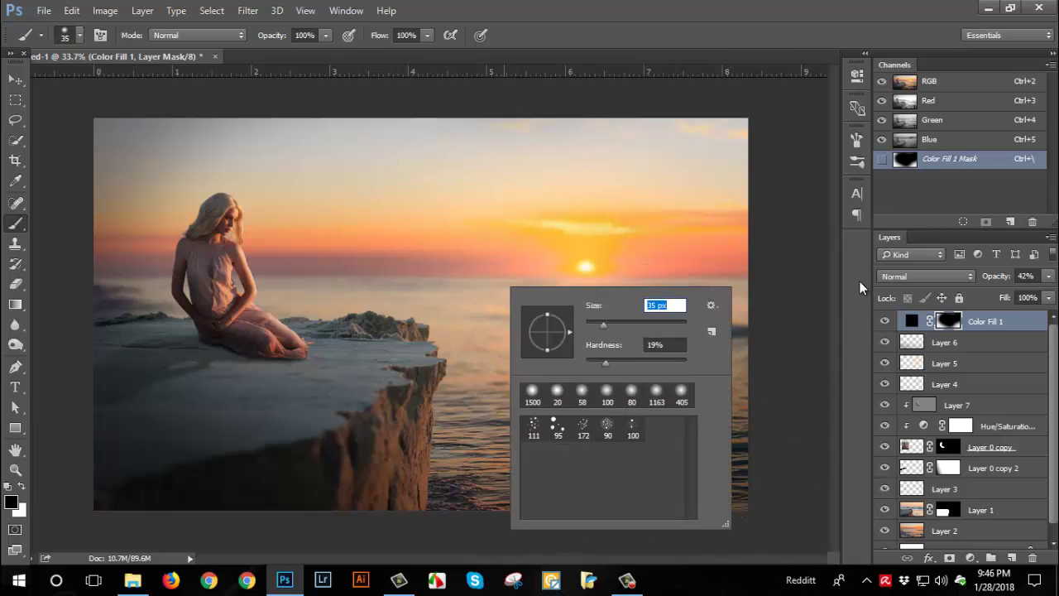
Add a Gradient Map adjustment layer using the Black, White preset
{"action": "left_click", "coordinate": [861, 287]}
{"action": "left_click", "coordinate": [970, 558]}
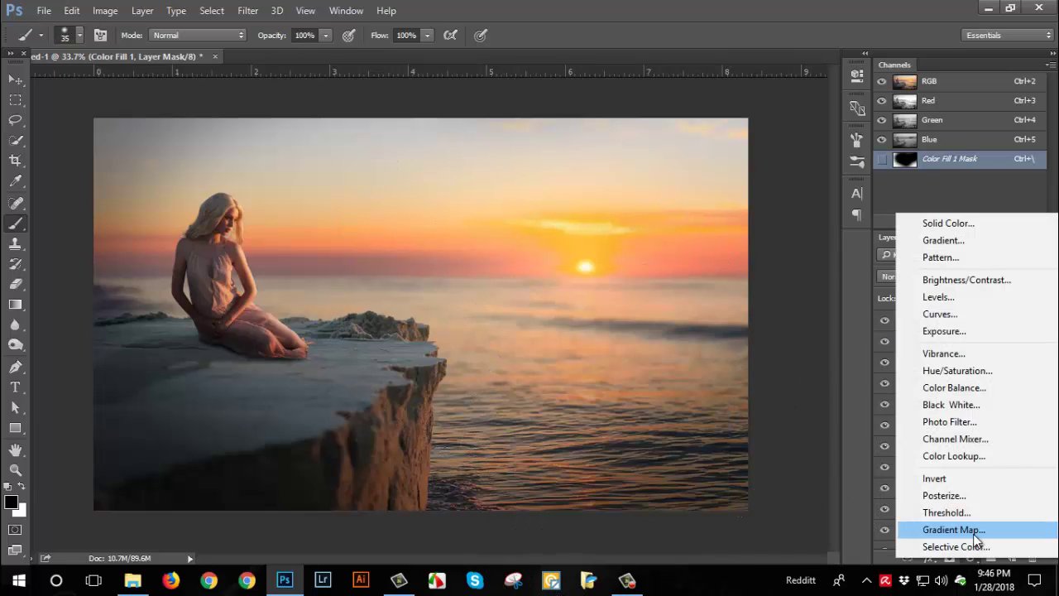
{"action": "left_click", "coordinate": [974, 536]}
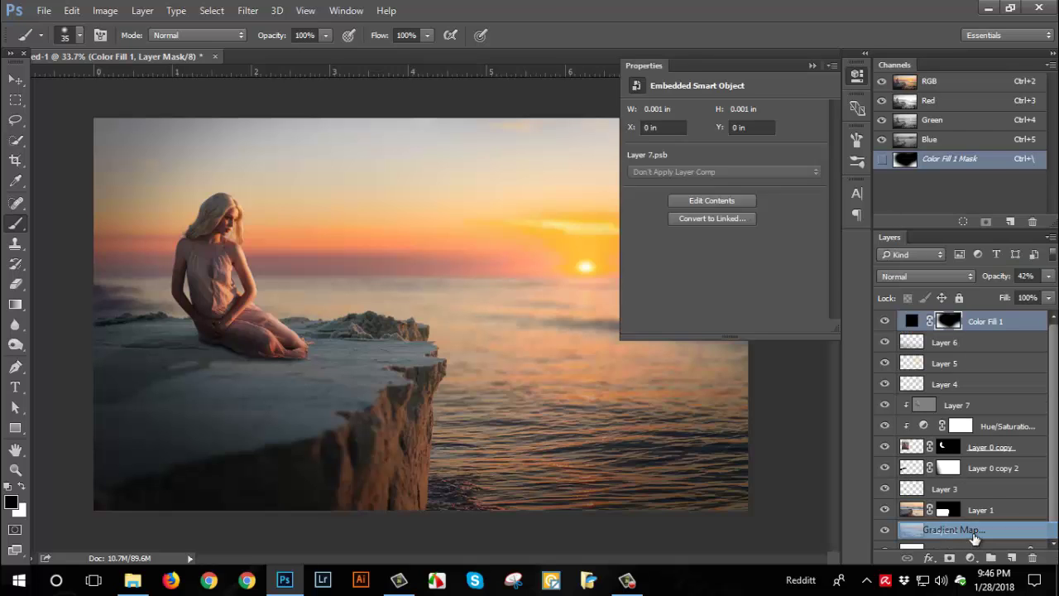
{"action": "left_click", "coordinate": [722, 133]}
{"action": "left_click", "coordinate": [776, 139]}
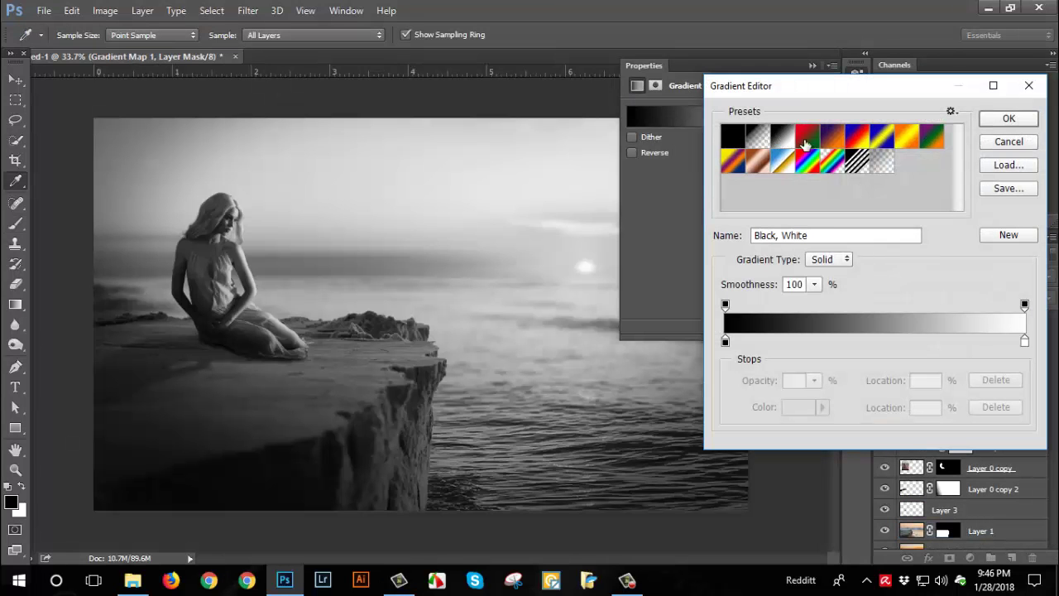
{"action": "left_click", "coordinate": [1008, 120]}
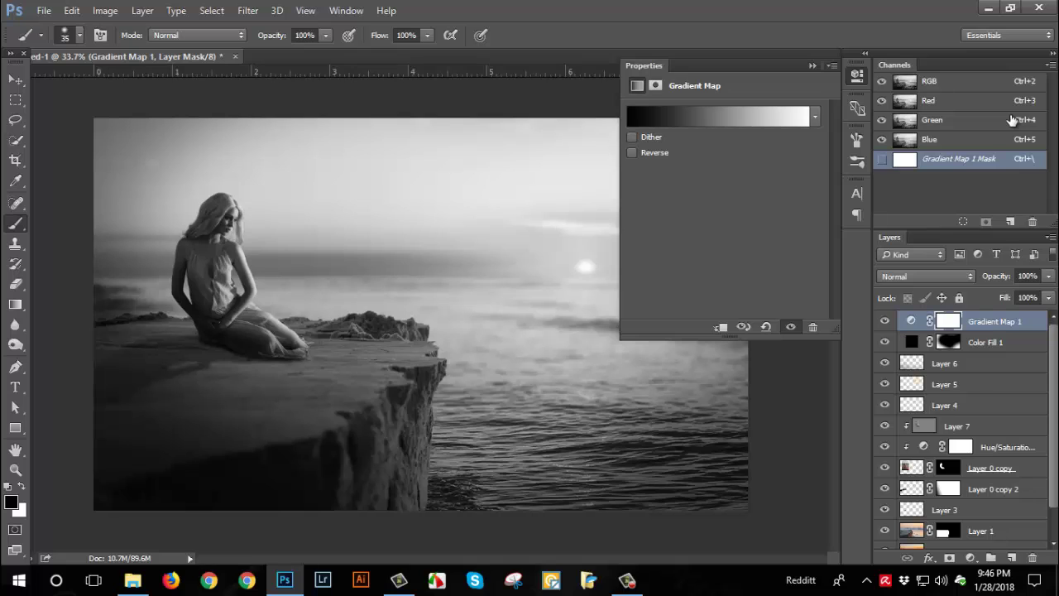
Blend the gradient map as Soft Light at 25% opacity
{"action": "left_click", "coordinate": [952, 276]}
{"action": "left_click", "coordinate": [919, 438]}
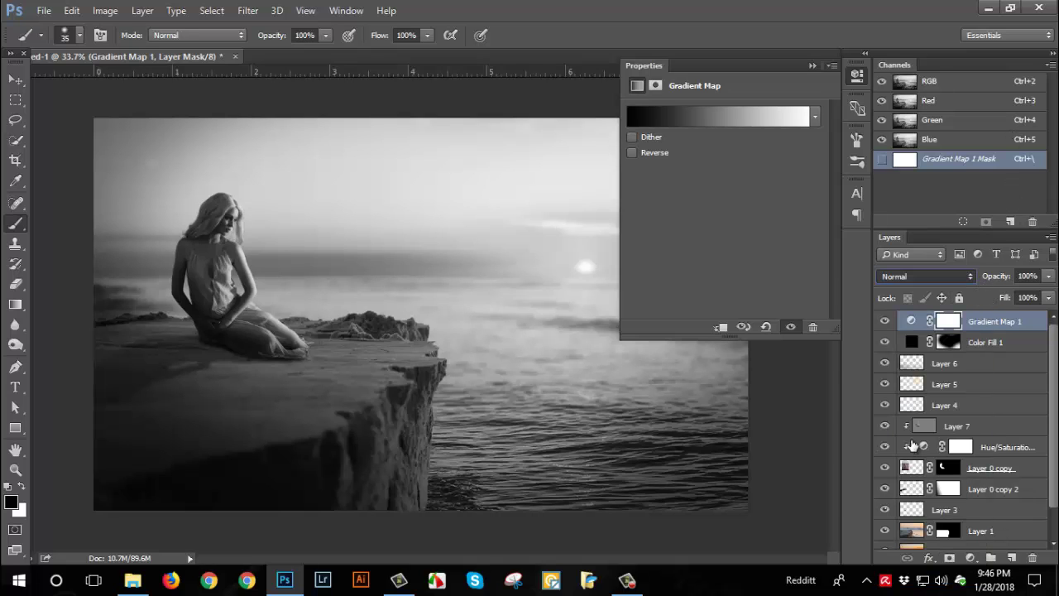
{"action": "left_click", "coordinate": [1050, 276]}
{"action": "left_click_drag", "start_coordinate": [1049, 293], "coordinate": [983, 295]}
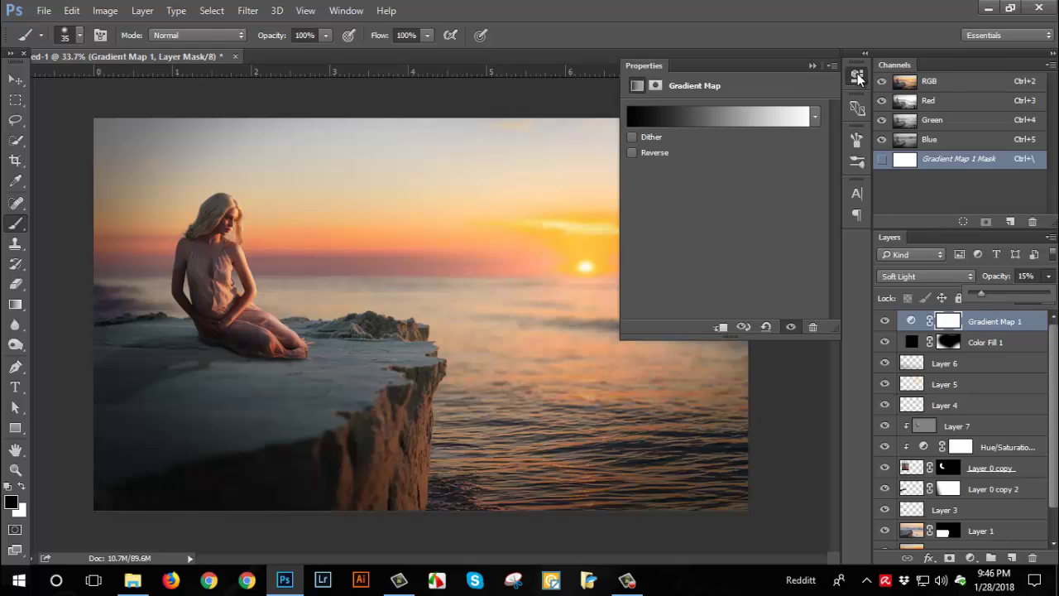
{"action": "left_click", "coordinate": [857, 77]}
{"action": "left_click", "coordinate": [1049, 278]}
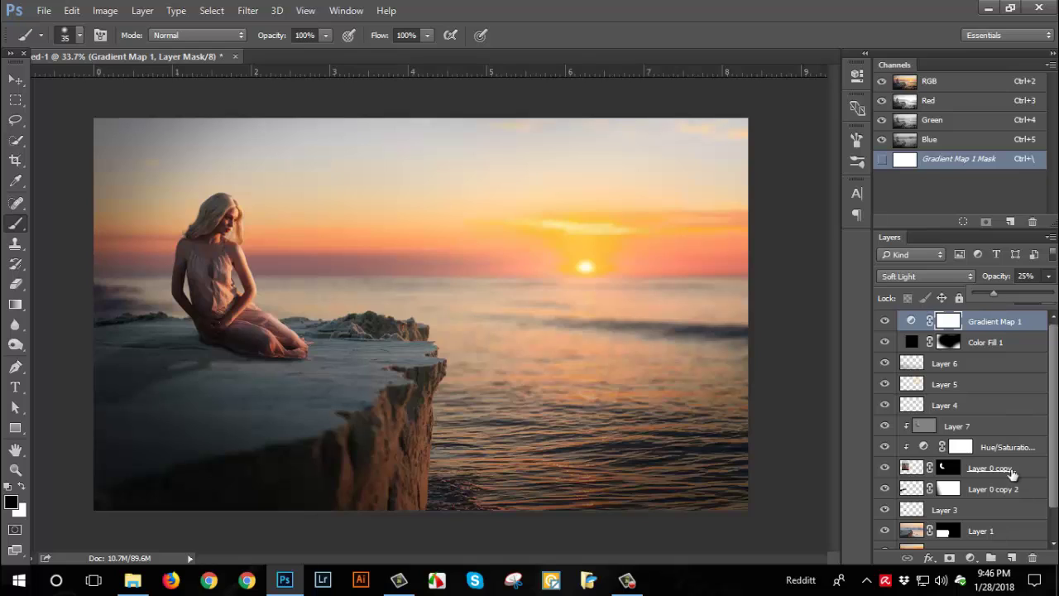
{"action": "left_click", "coordinate": [978, 557]}
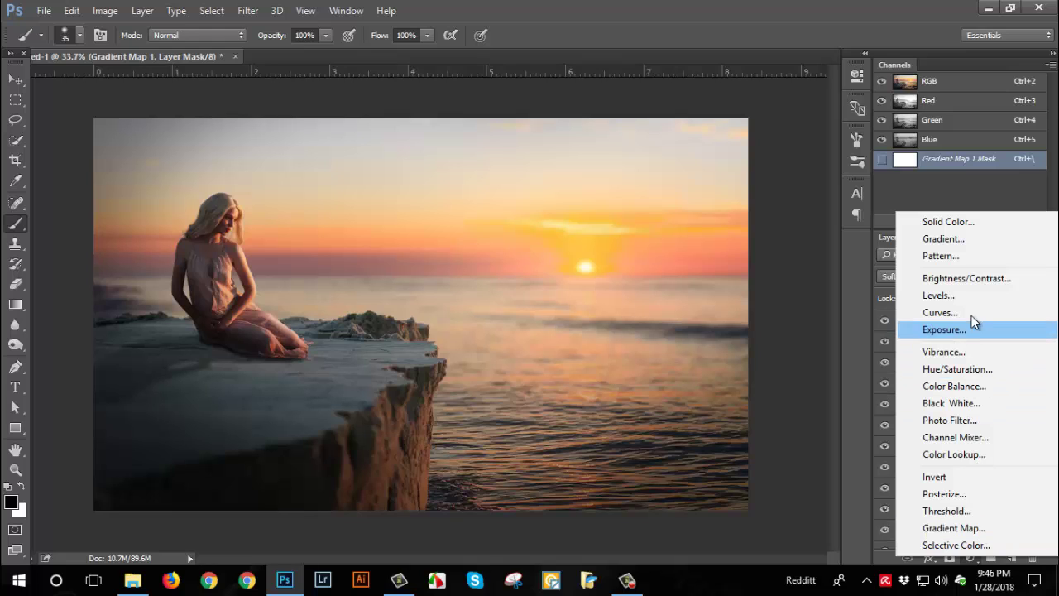
Add a Curves adjustment layer and raise the Blue channel's black point to lift blue shadows
{"action": "left_click", "coordinate": [971, 314]}
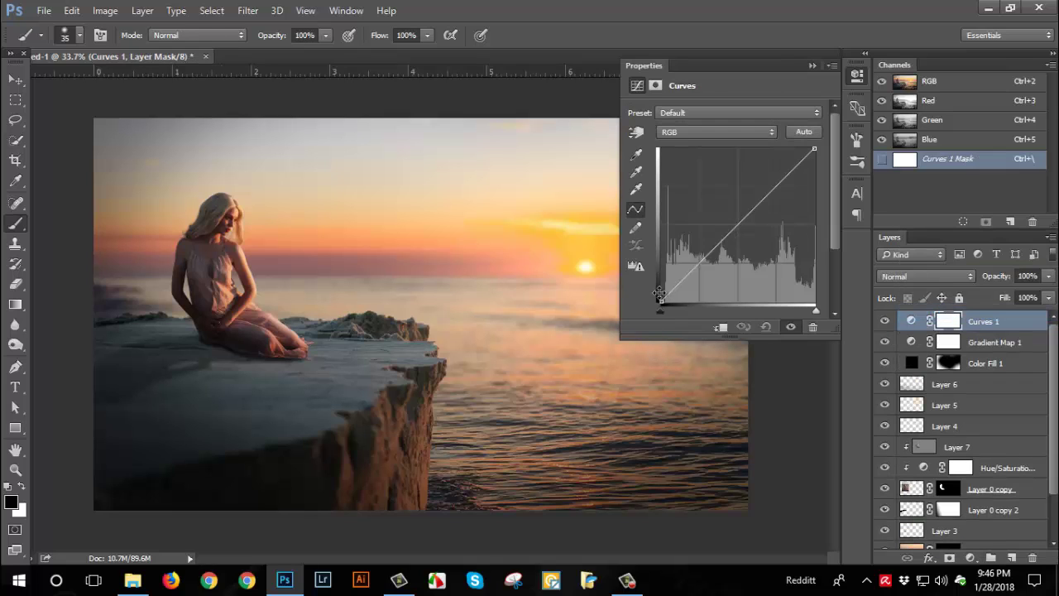
{"action": "left_click_drag", "start_coordinate": [661, 300], "coordinate": [654, 296]}
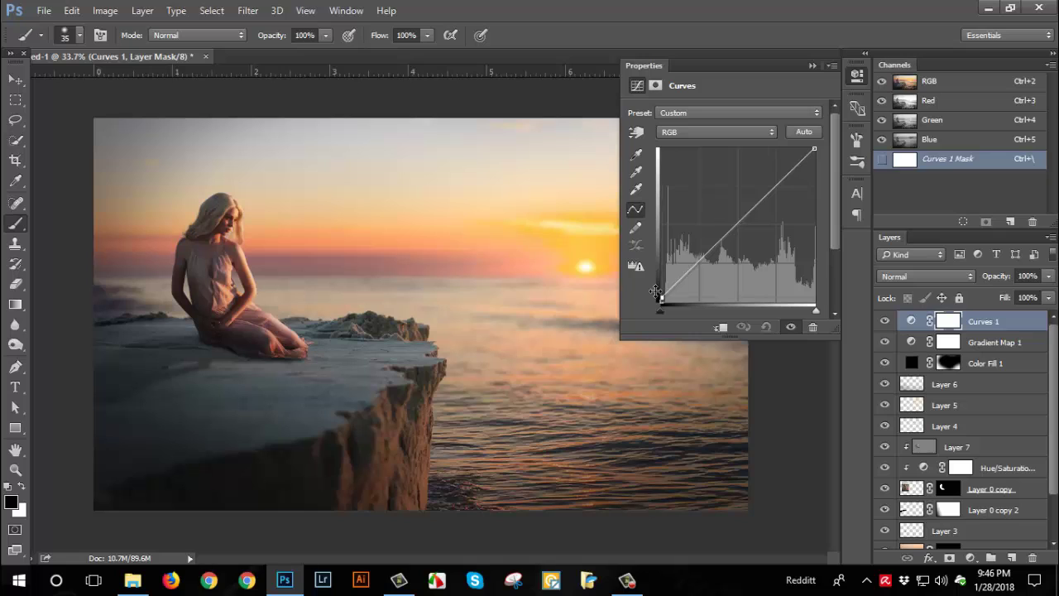
{"action": "left_click", "coordinate": [717, 132]}
{"action": "left_click", "coordinate": [696, 180]}
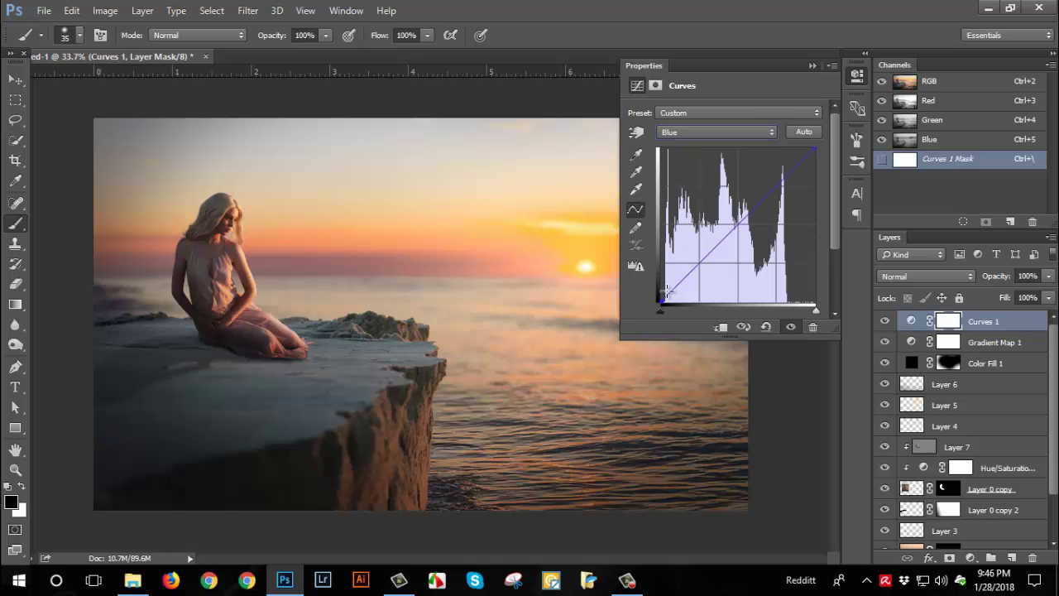
{"action": "left_click_drag", "start_coordinate": [662, 301], "coordinate": [650, 296]}
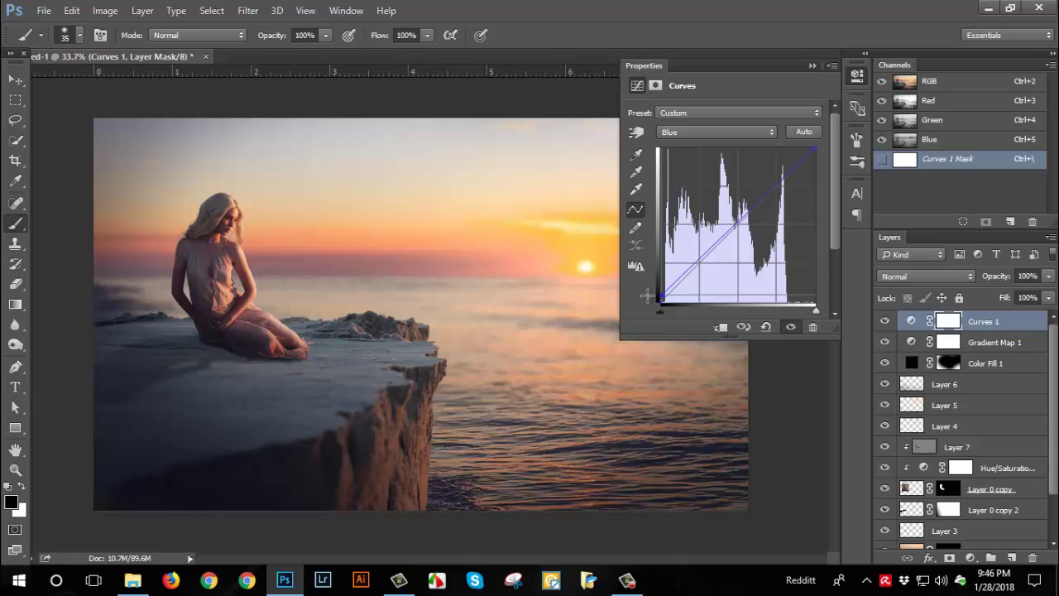
{"action": "left_click_drag", "start_coordinate": [648, 296], "coordinate": [650, 294]}
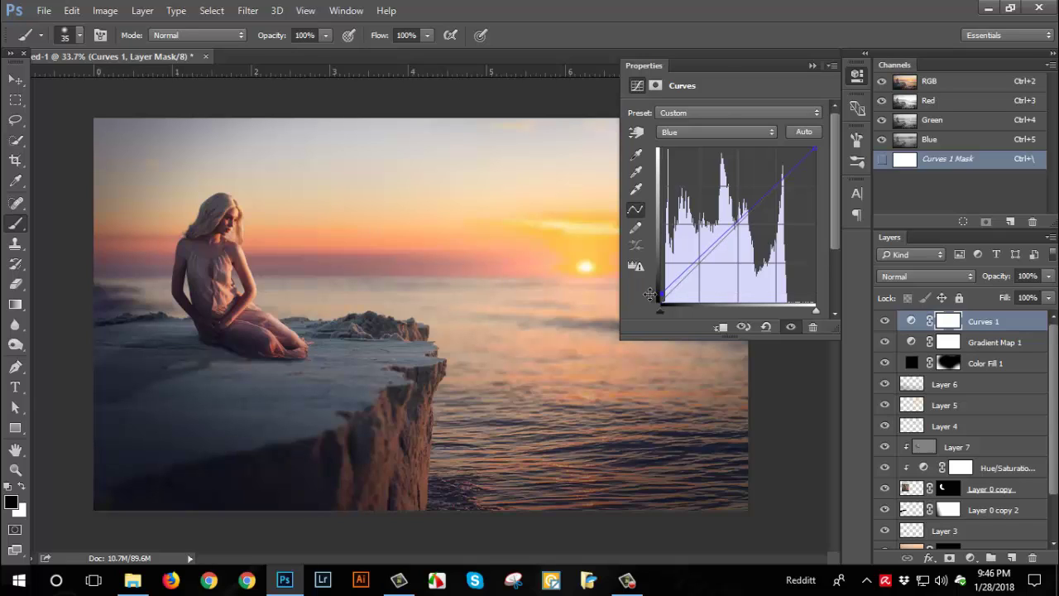
Raise the Red channel's black point to lift red shadows, giving a purple tint
{"action": "left_click", "coordinate": [713, 132]}
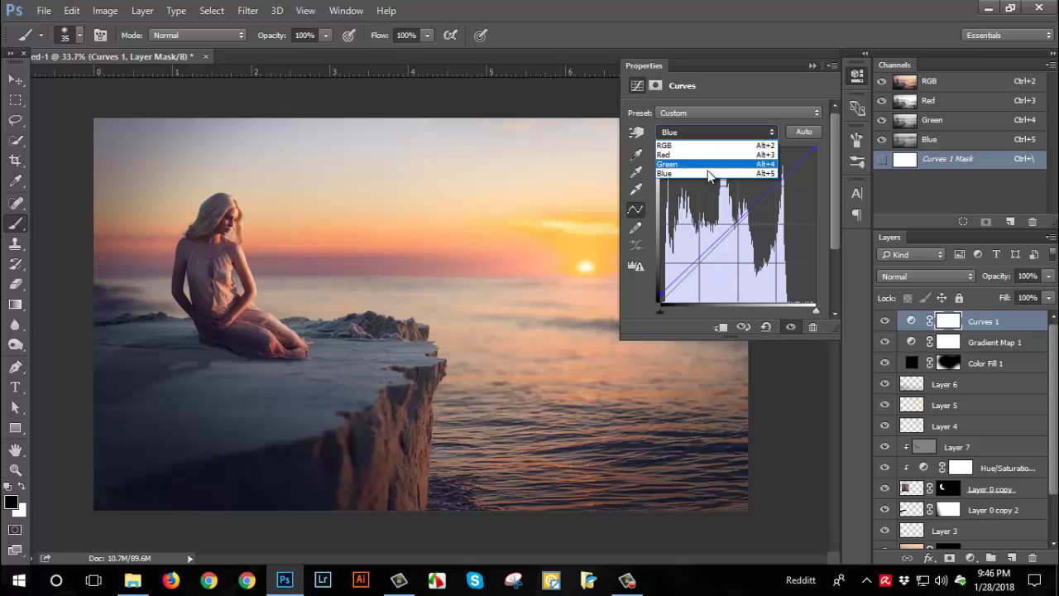
{"action": "left_click", "coordinate": [704, 155]}
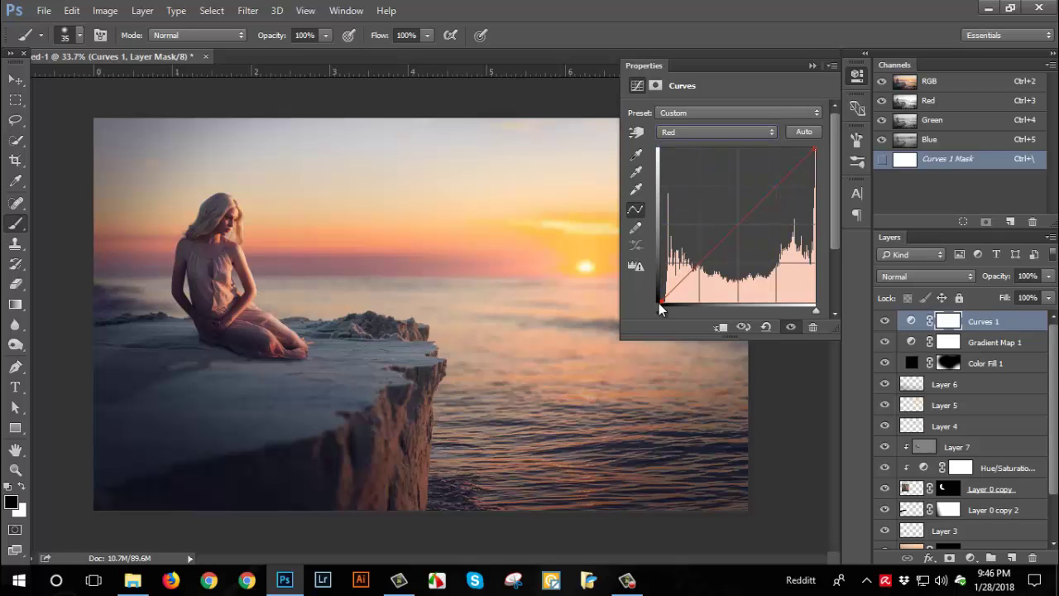
{"action": "left_click_drag", "start_coordinate": [658, 302], "coordinate": [646, 285]}
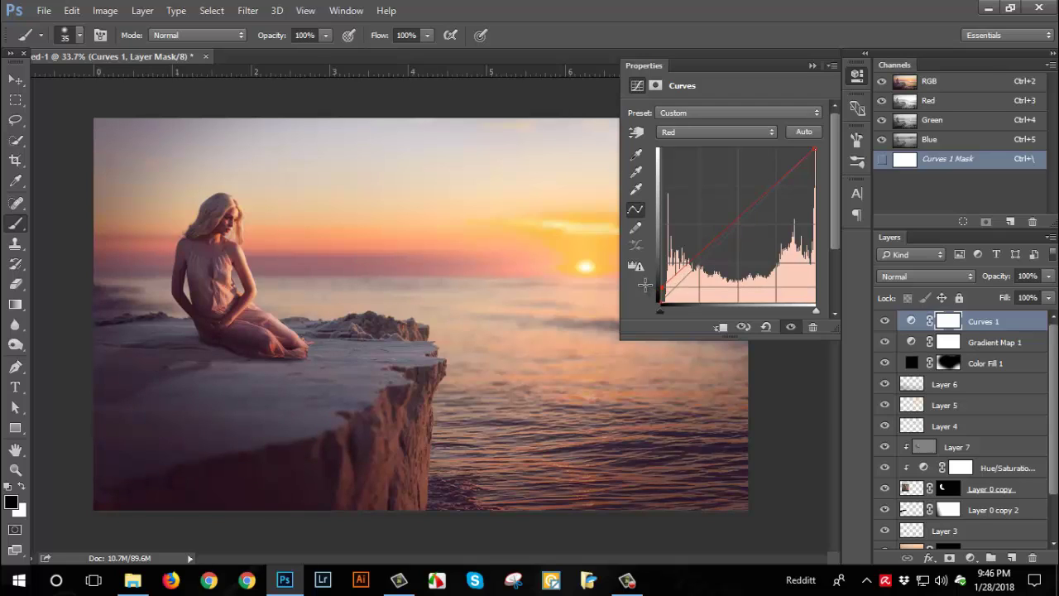
{"action": "key", "text": "Up"}
{"action": "key", "text": "Up"}
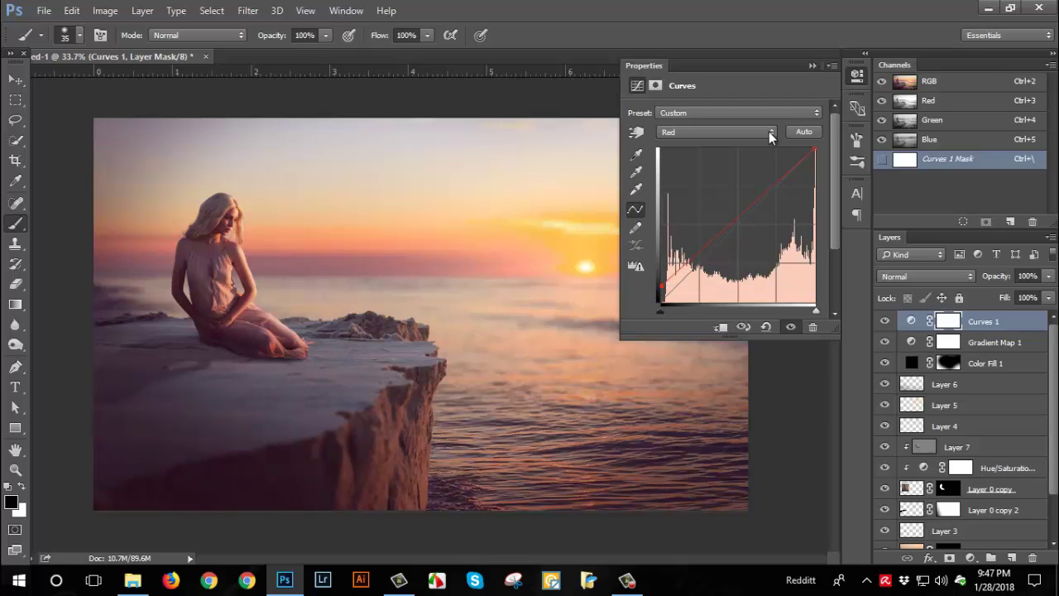
{"action": "left_click", "coordinate": [812, 65]}
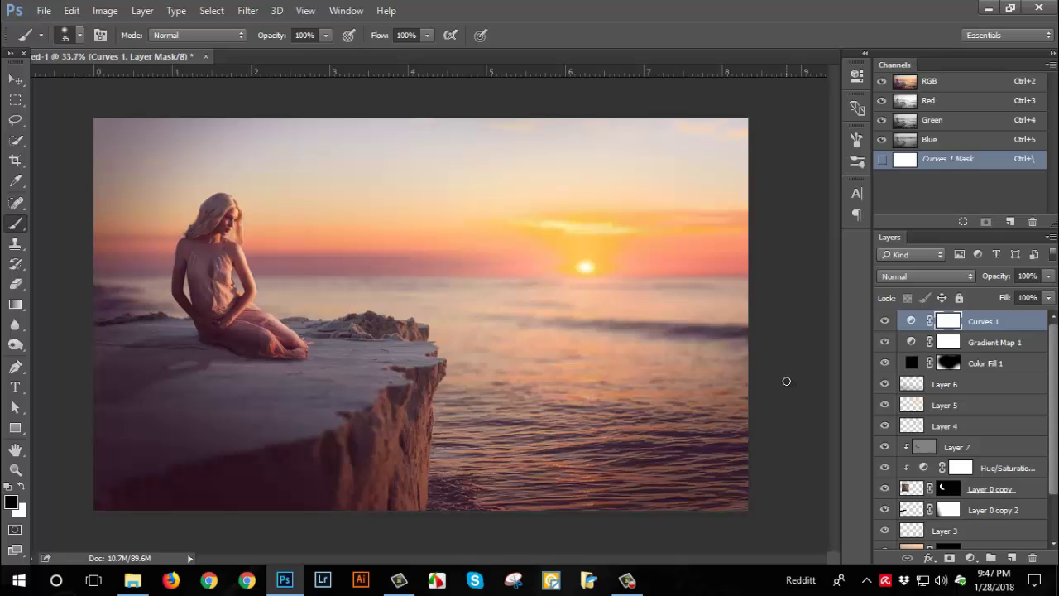
{"action": "key", "text": "ctrl+0"}
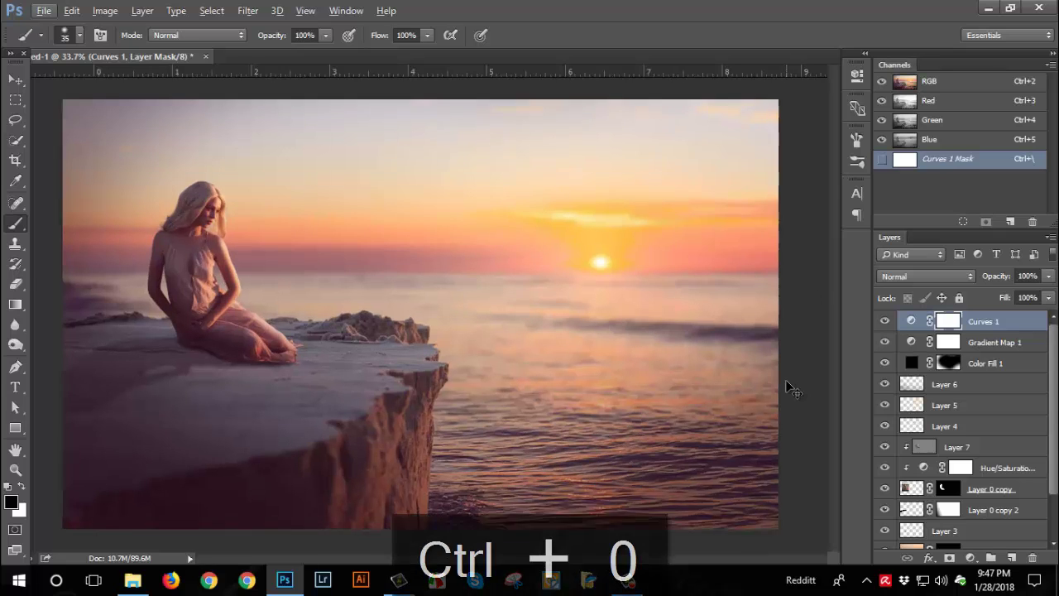